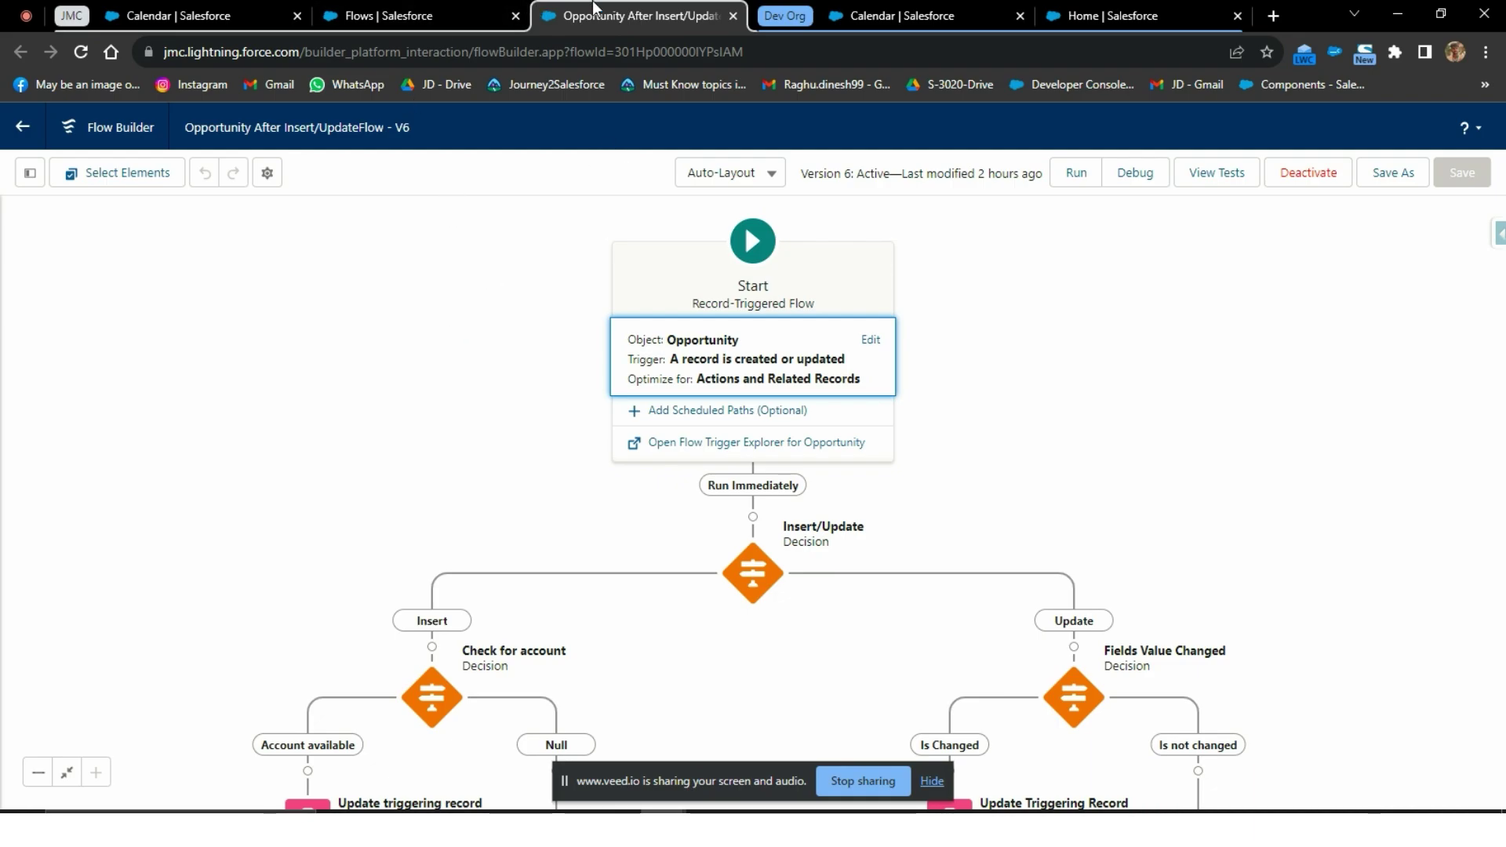
Pan through the flow canvas to inspect its shipping date decisions and event handling branches.
left_click_drag(478, 299, 496, 243)
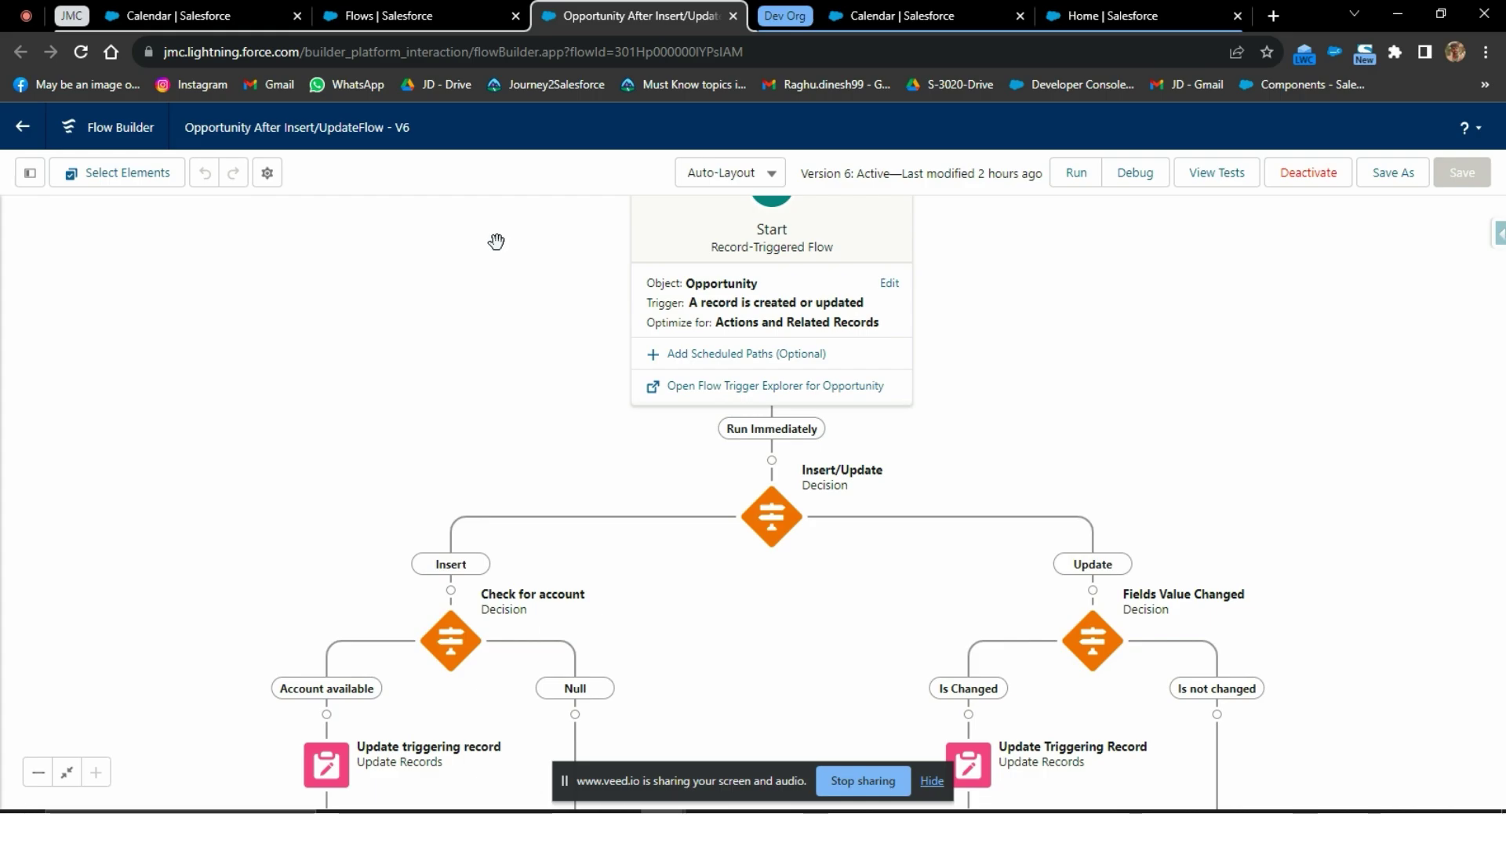
left_click_drag(454, 350, 455, 296)
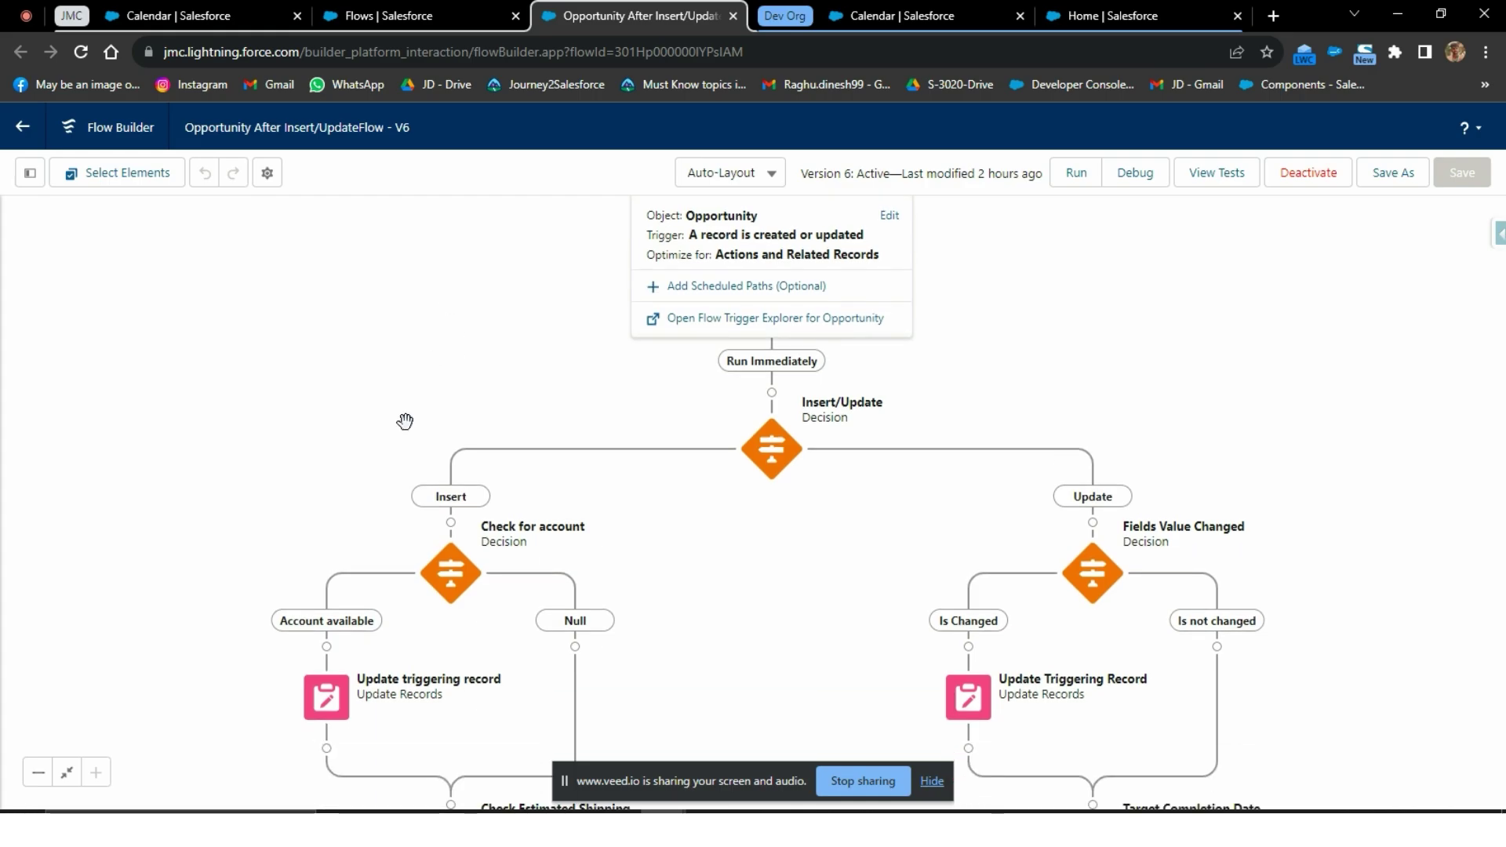
left_click_drag(369, 467, 363, 281)
left_click_drag(243, 562, 234, 489)
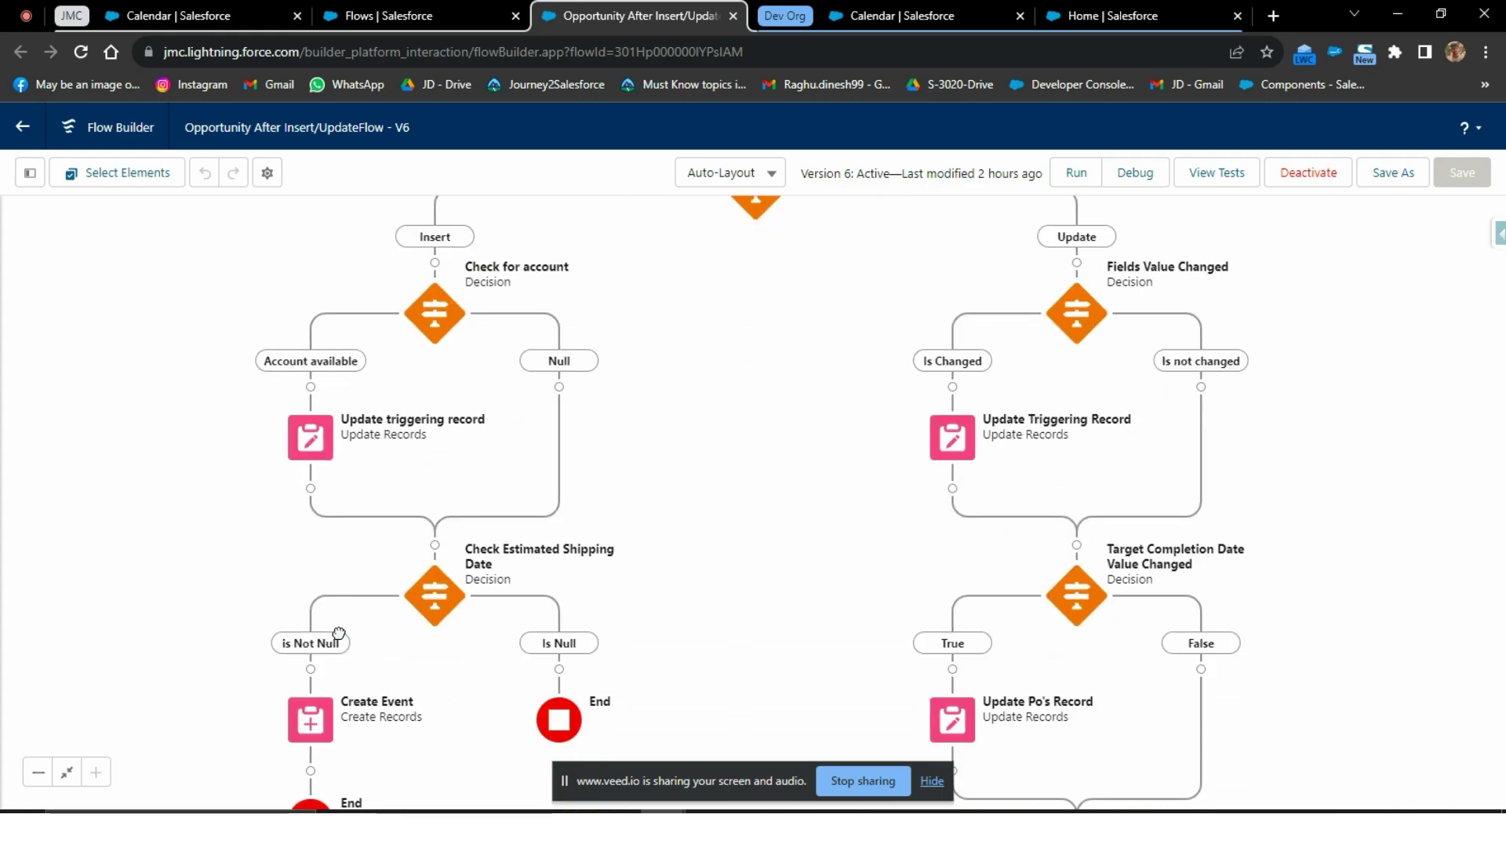
left_click_drag(255, 570, 252, 521)
left_click_drag(455, 648, 453, 593)
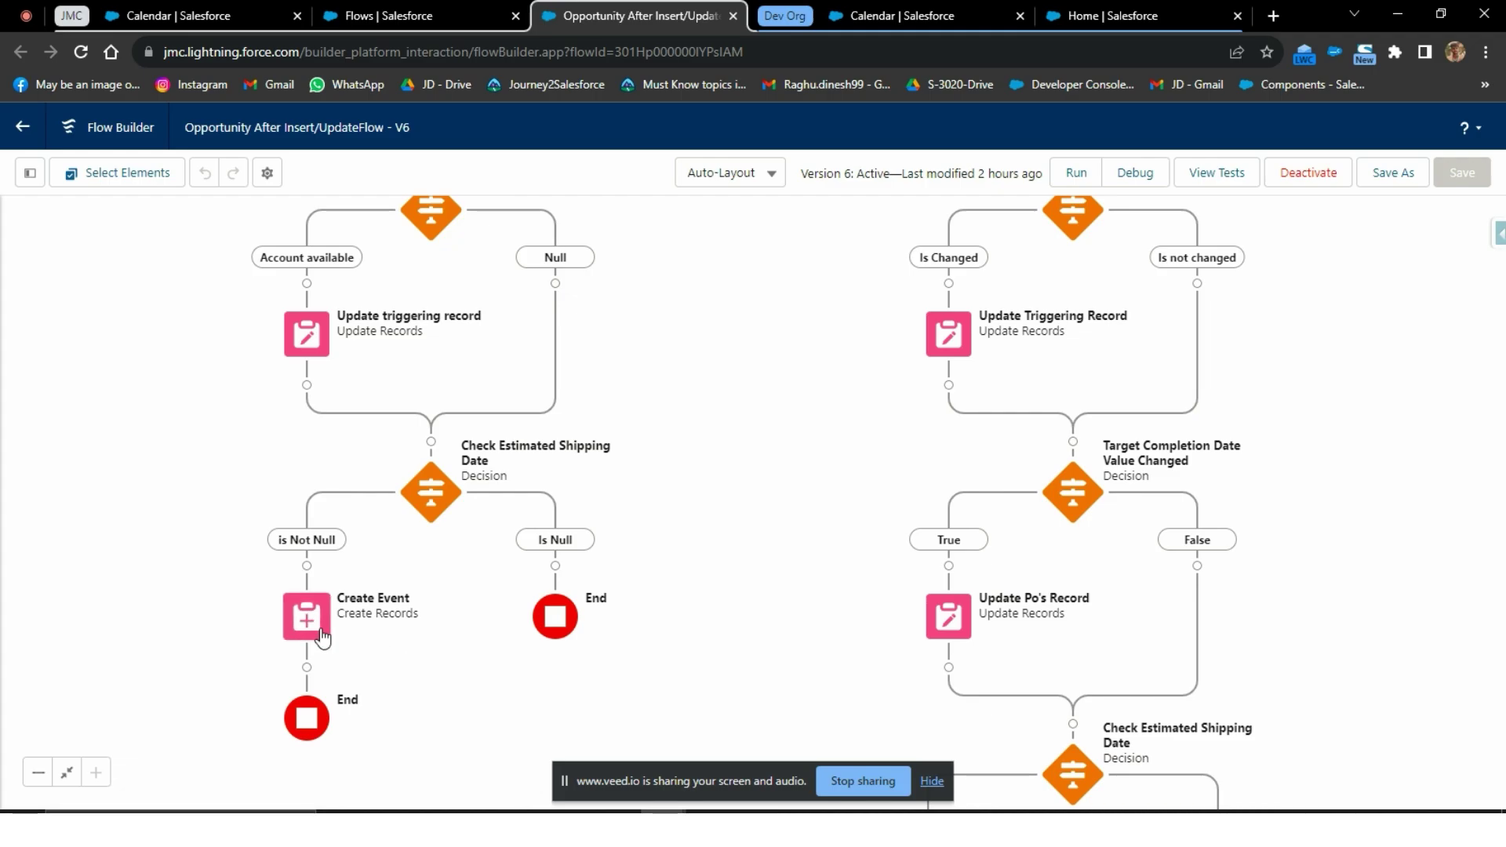
left_click_drag(433, 666, 211, 622)
left_click_drag(527, 593, 418, 603)
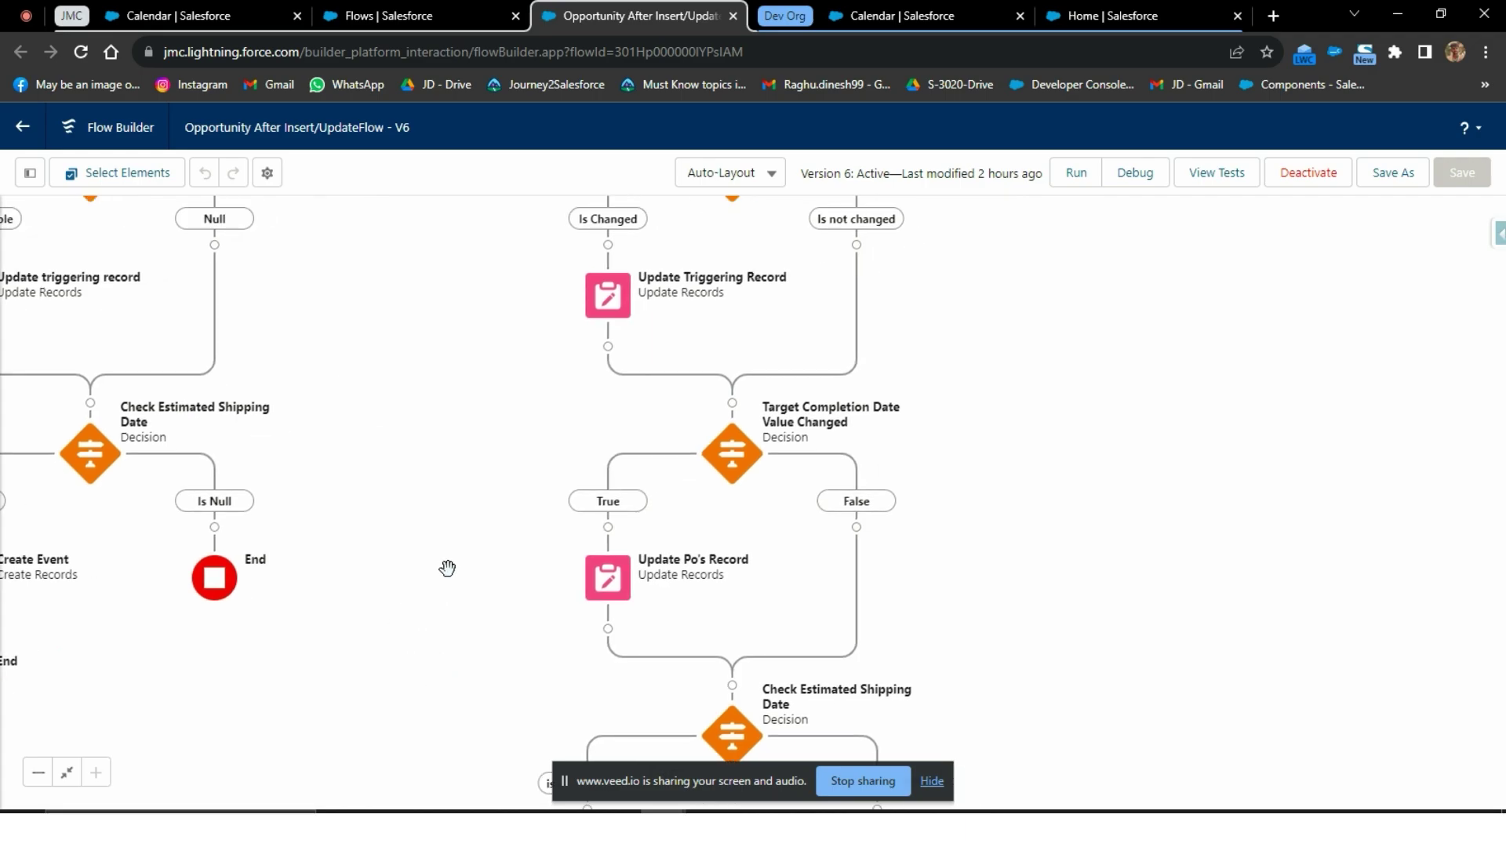
left_click_drag(478, 632, 339, 515)
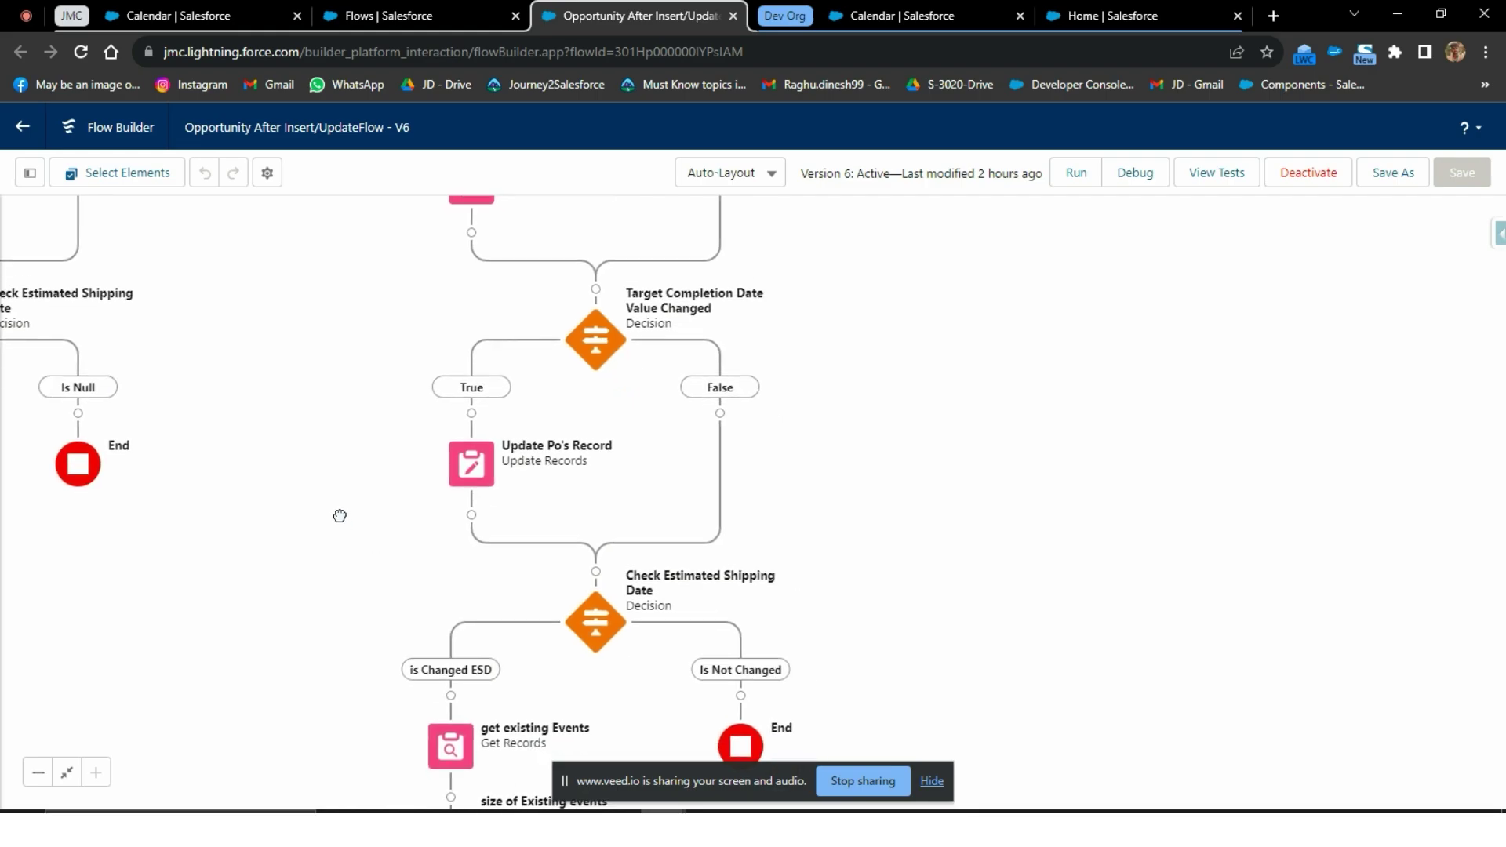
left_click_drag(335, 617, 299, 561)
left_click_drag(299, 666, 329, 583)
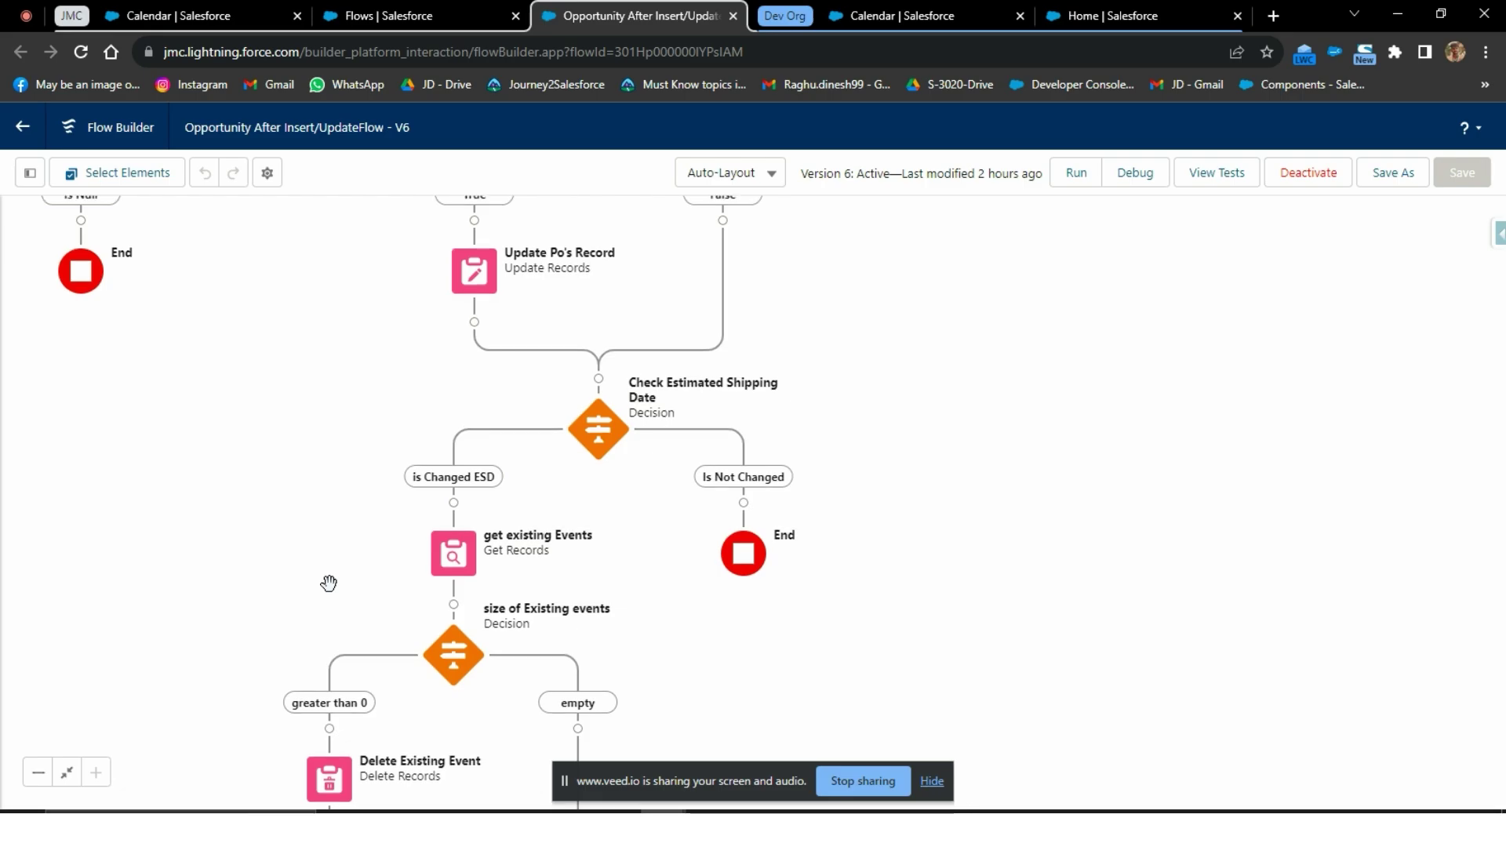
scroll(298, 518, "down", 3)
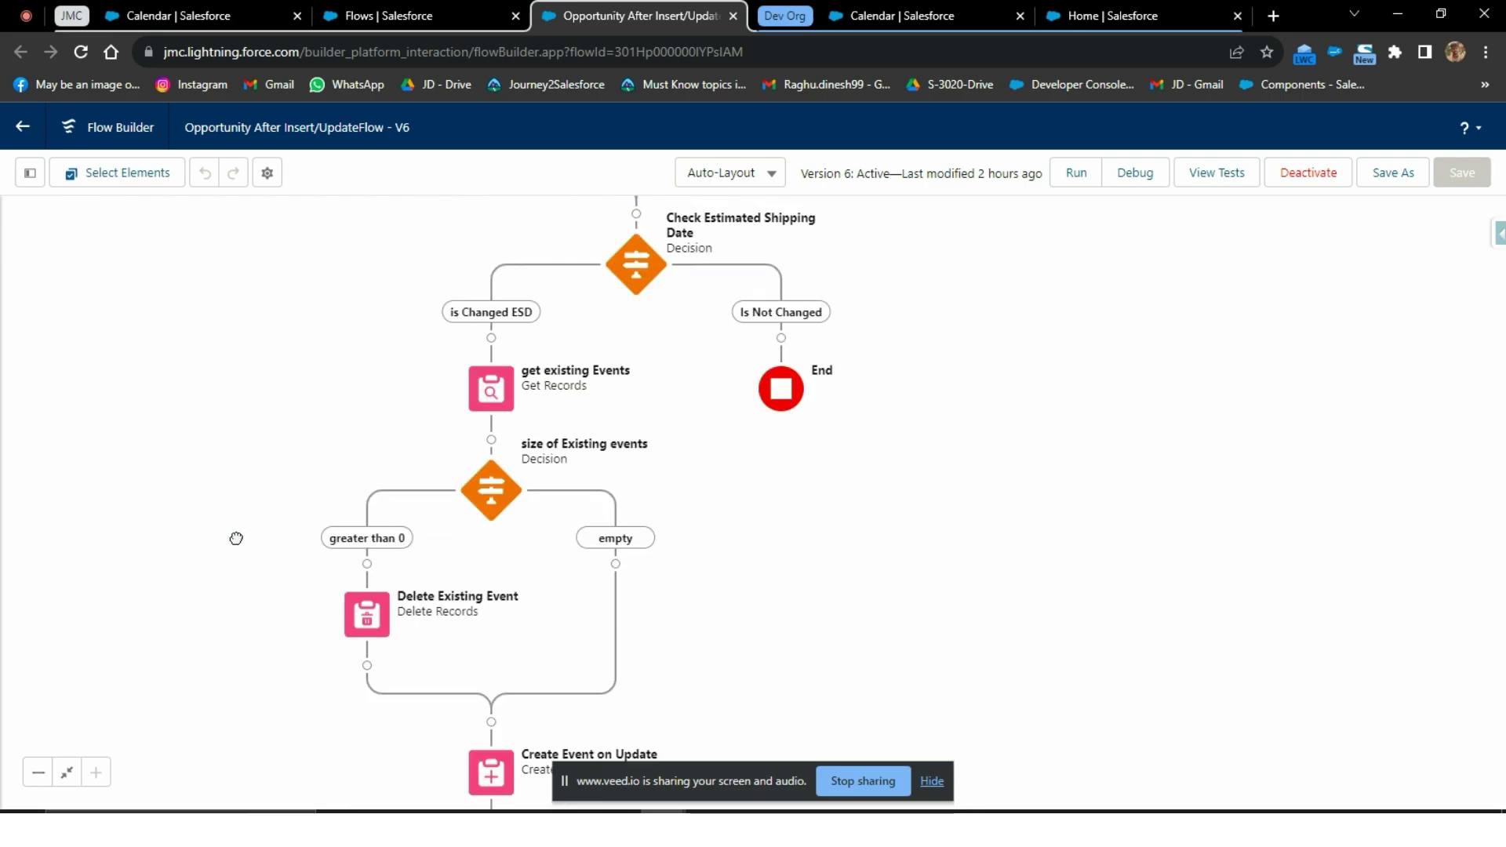
scroll(235, 534, "down", 1)
scroll(258, 547, "down", 3)
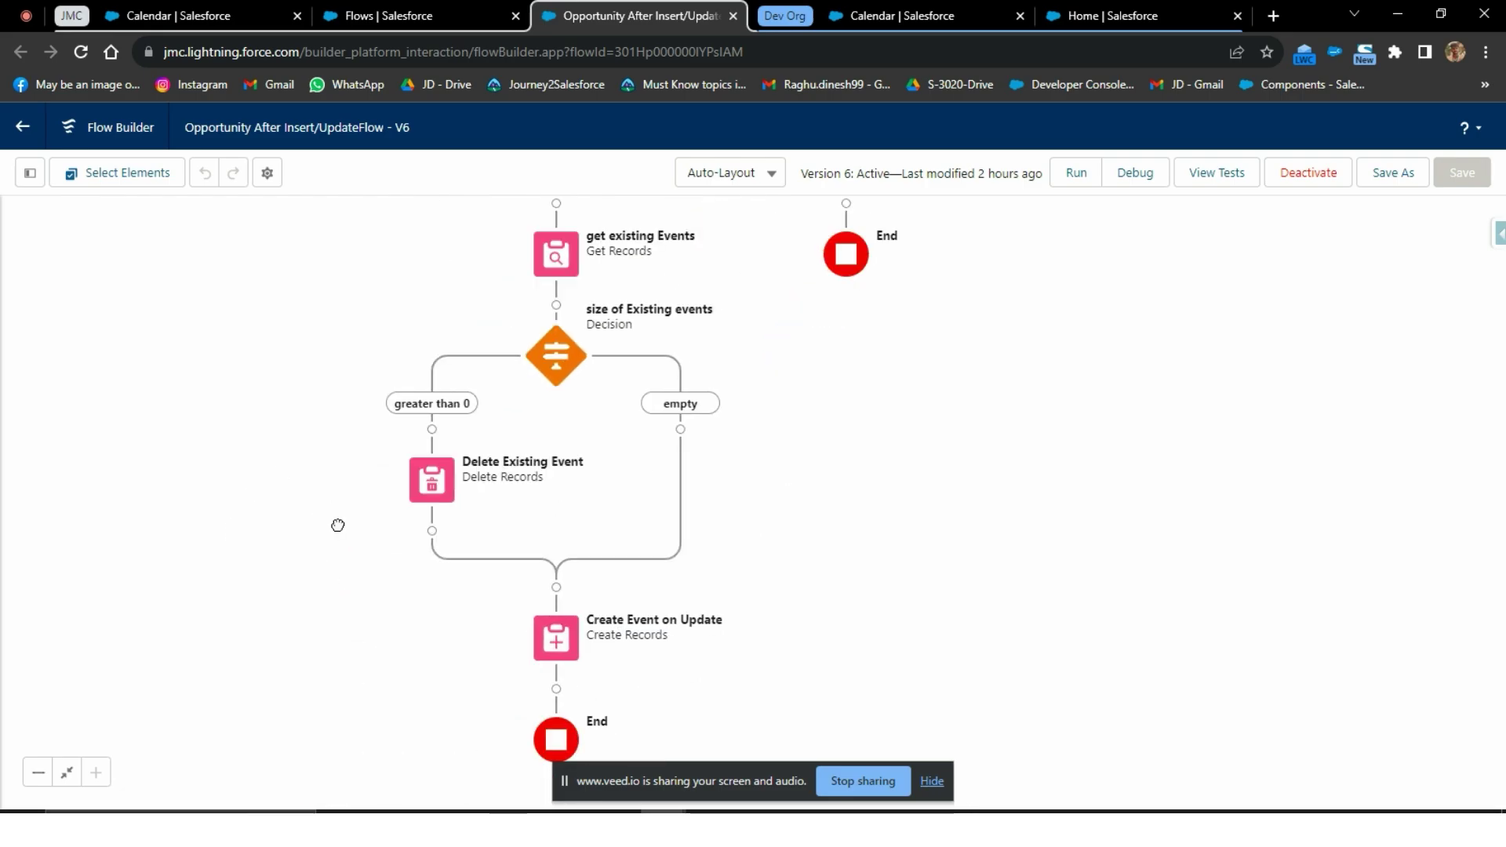
scroll(578, 521, "up", 5)
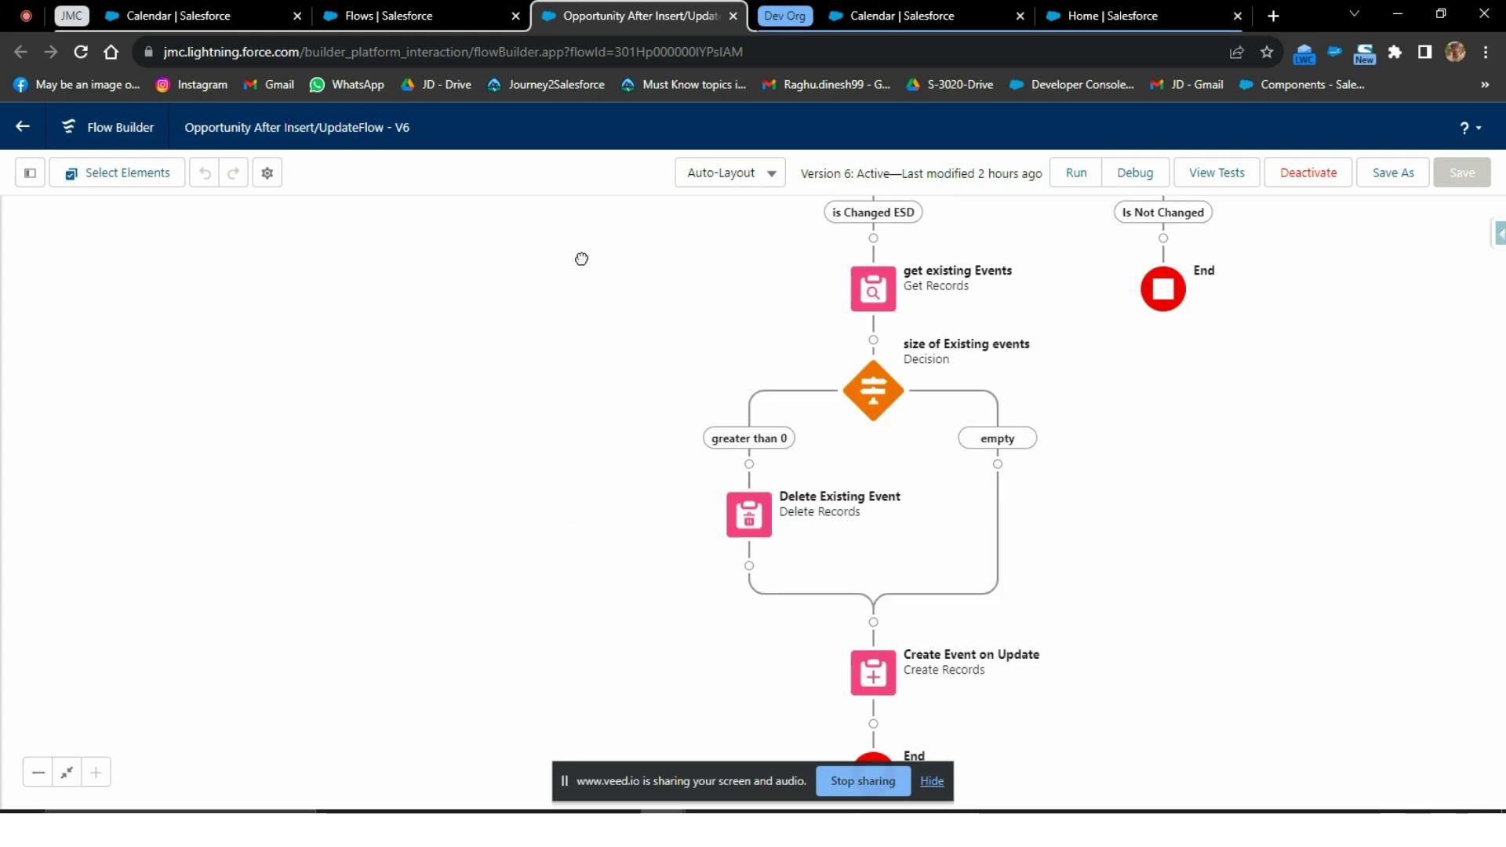
From the Setup Flows list, search Quick Find for 'ain' and open Einstein Activity Capture Configurations.
left_click(424, 14)
left_click(146, 7)
left_click(416, 15)
left_click(162, 215)
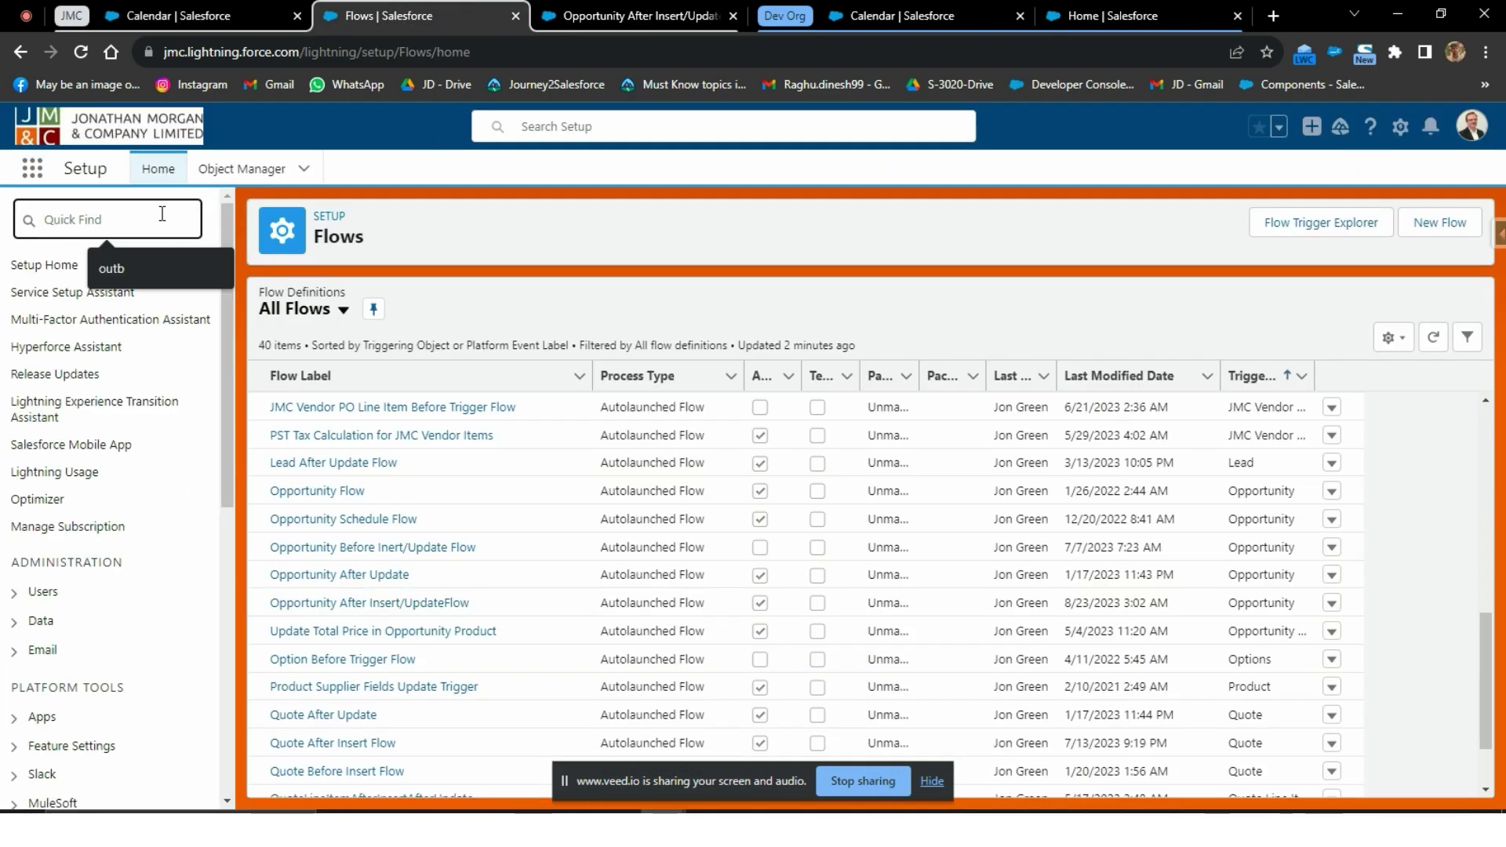
type("a")
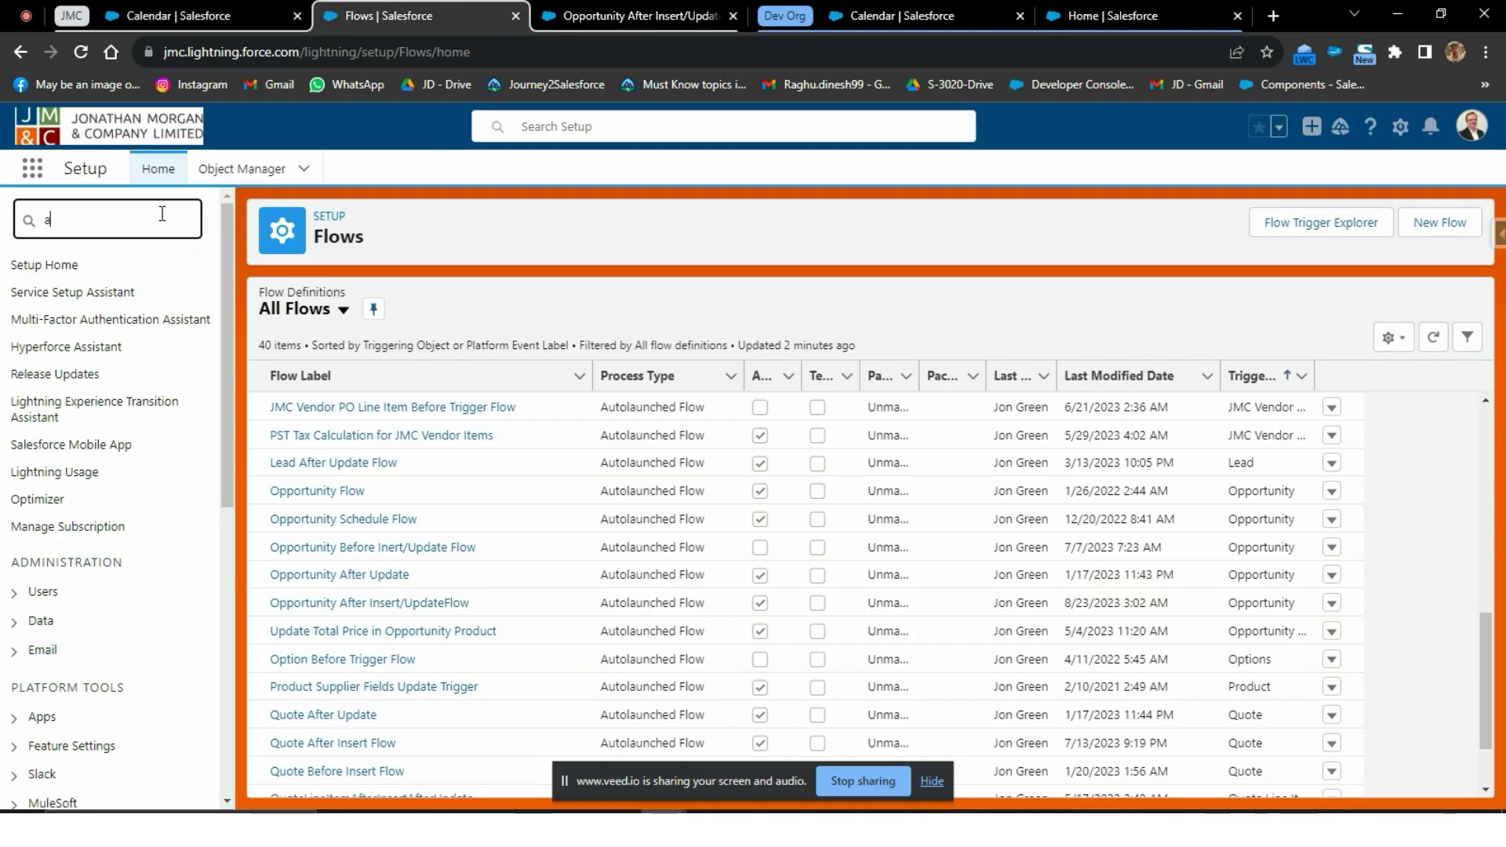
type("in")
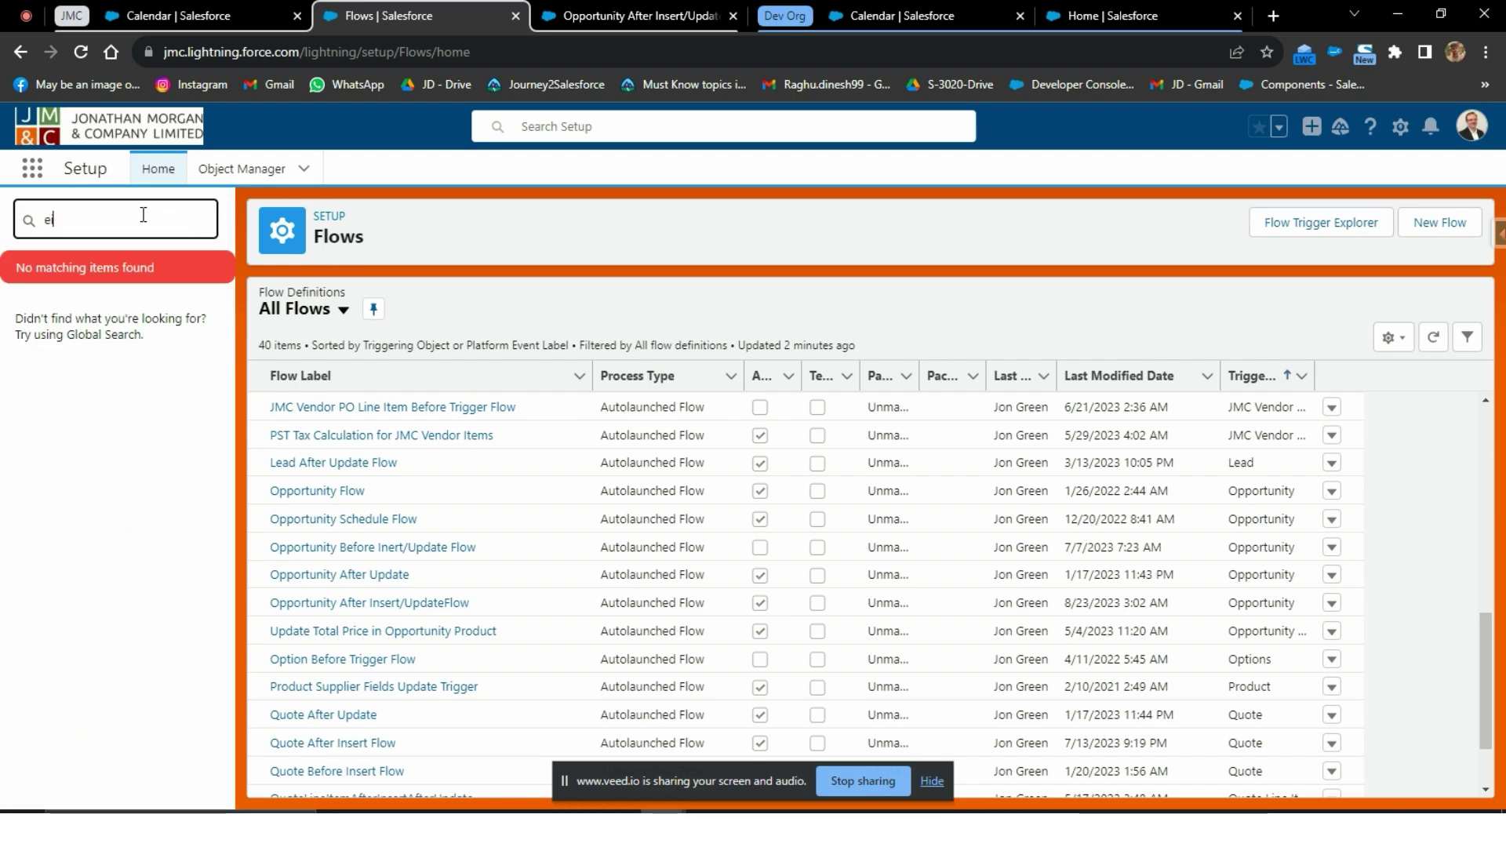
scroll(101, 528, "down", 3)
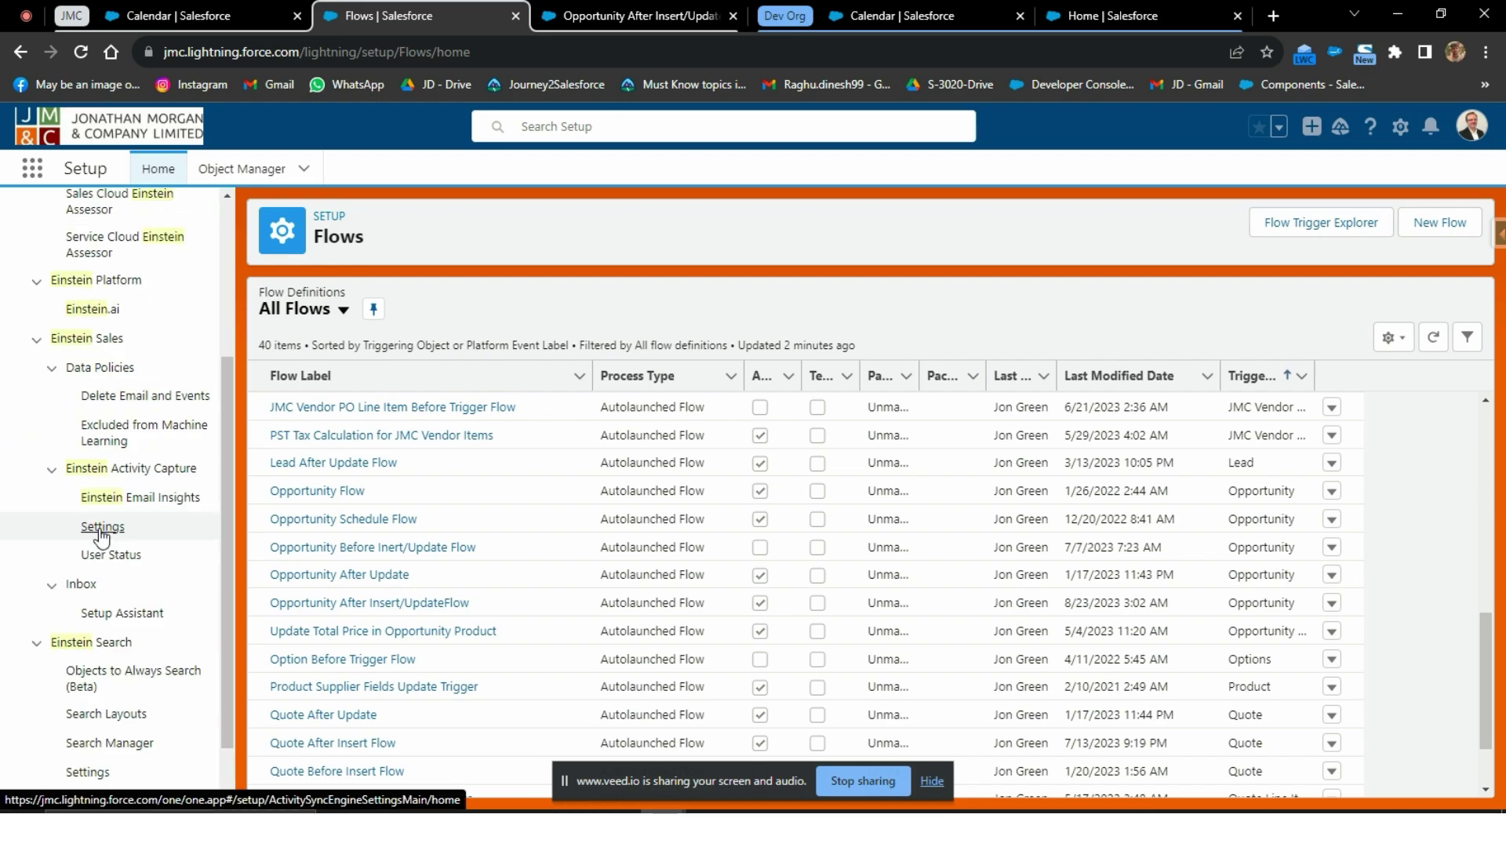
left_click(101, 528)
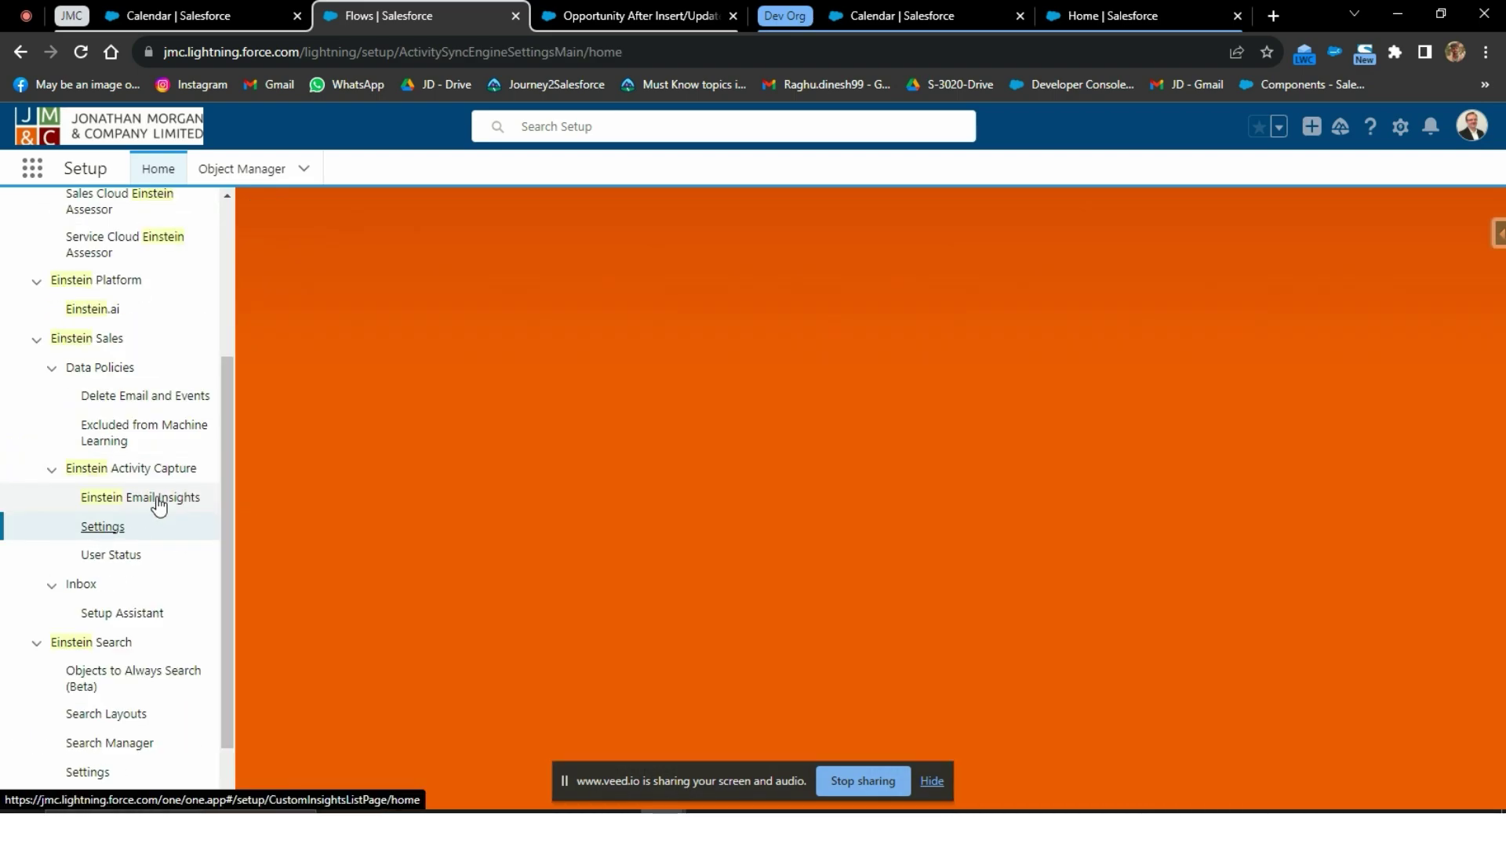
left_click(385, 426)
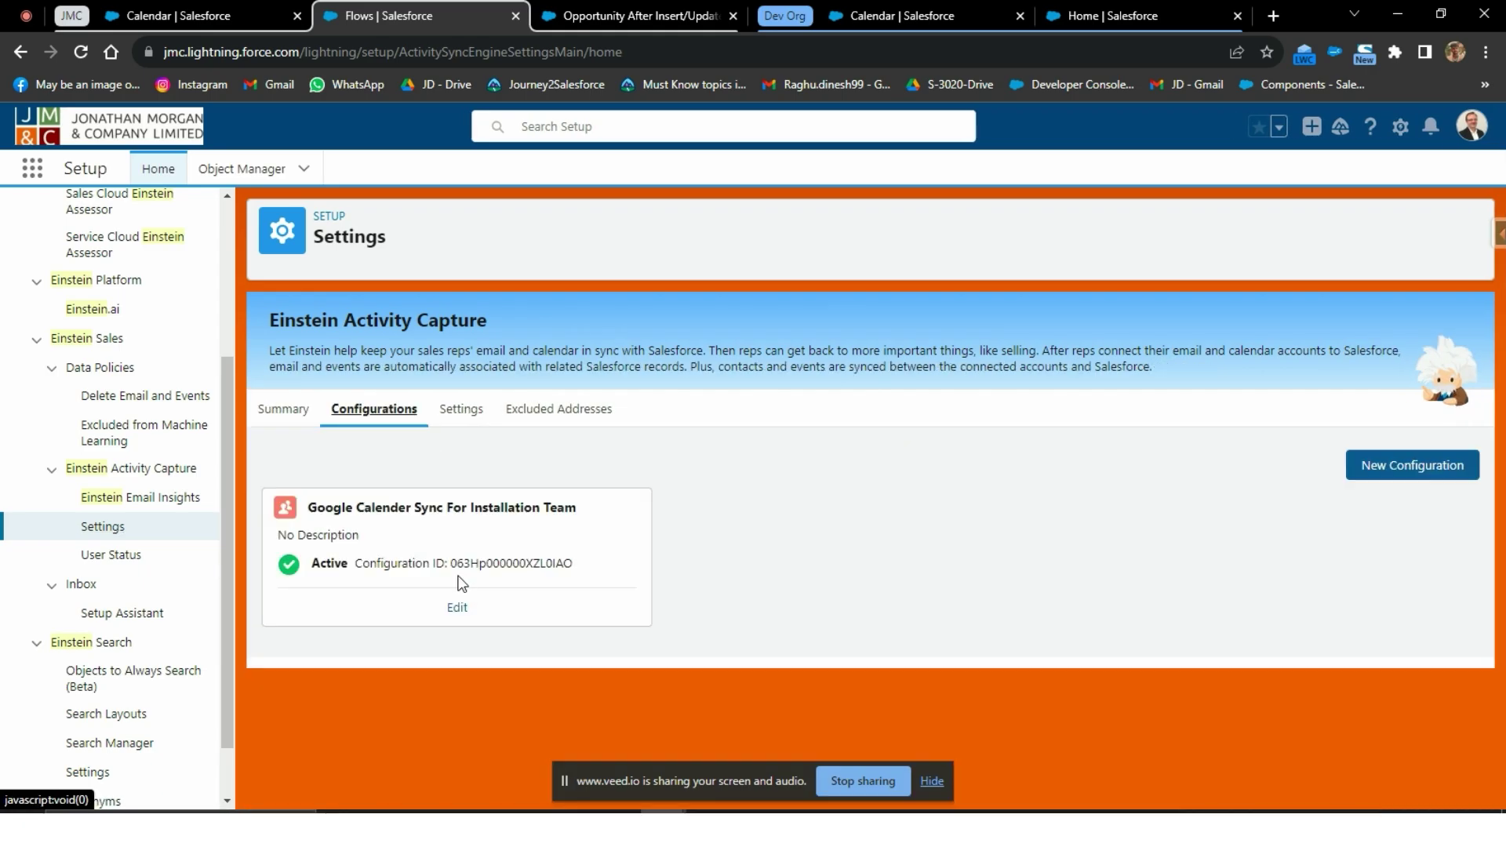
Select the Google Calender Sync configuration ID, then replace the Quick Find search with 'permission'.
left_click_drag(451, 564, 592, 560)
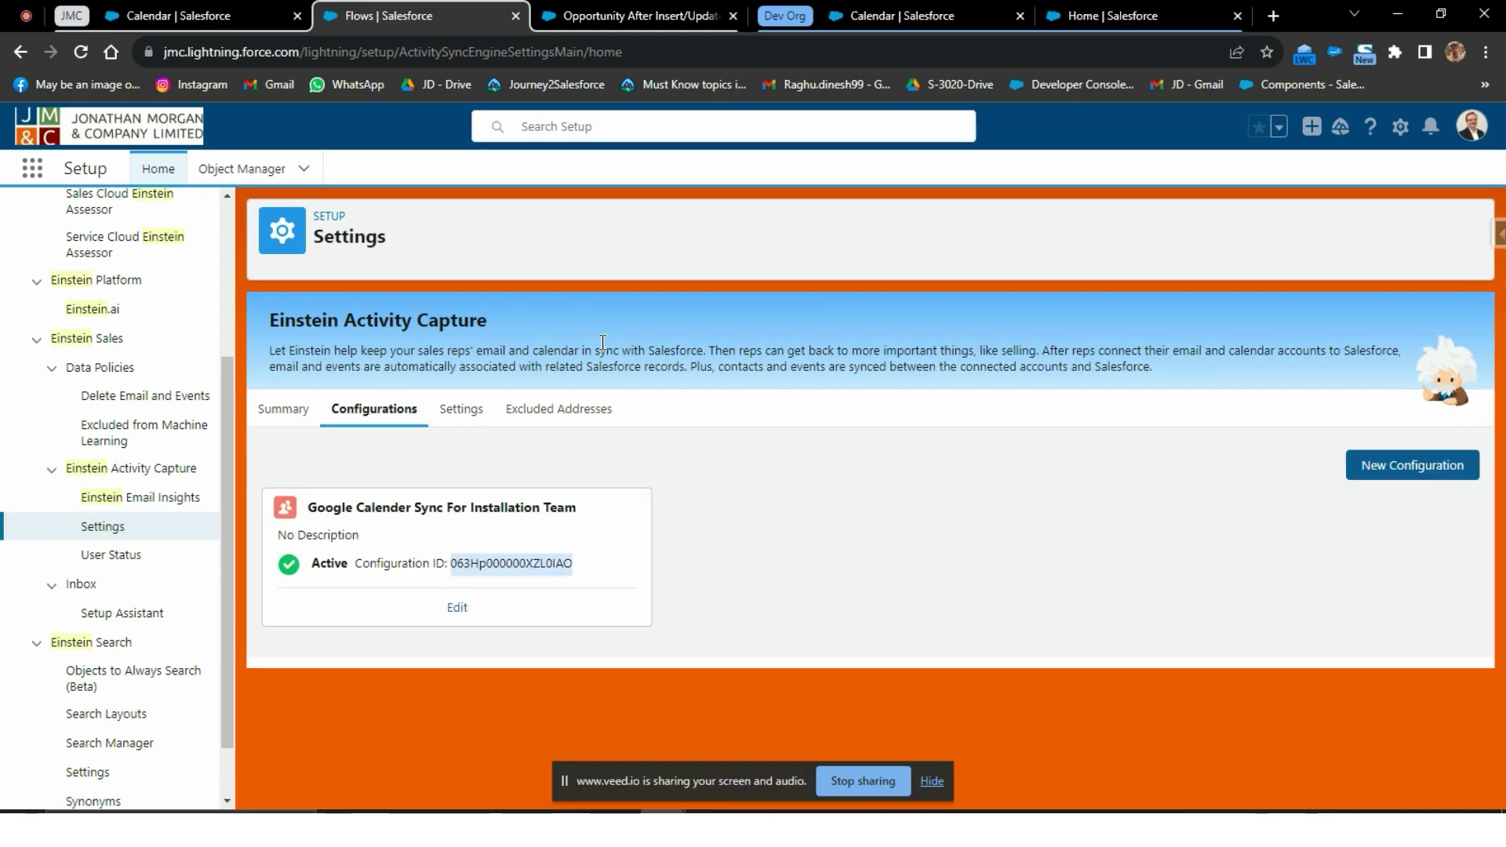
left_click(504, 246)
scroll(105, 267, "up", 4)
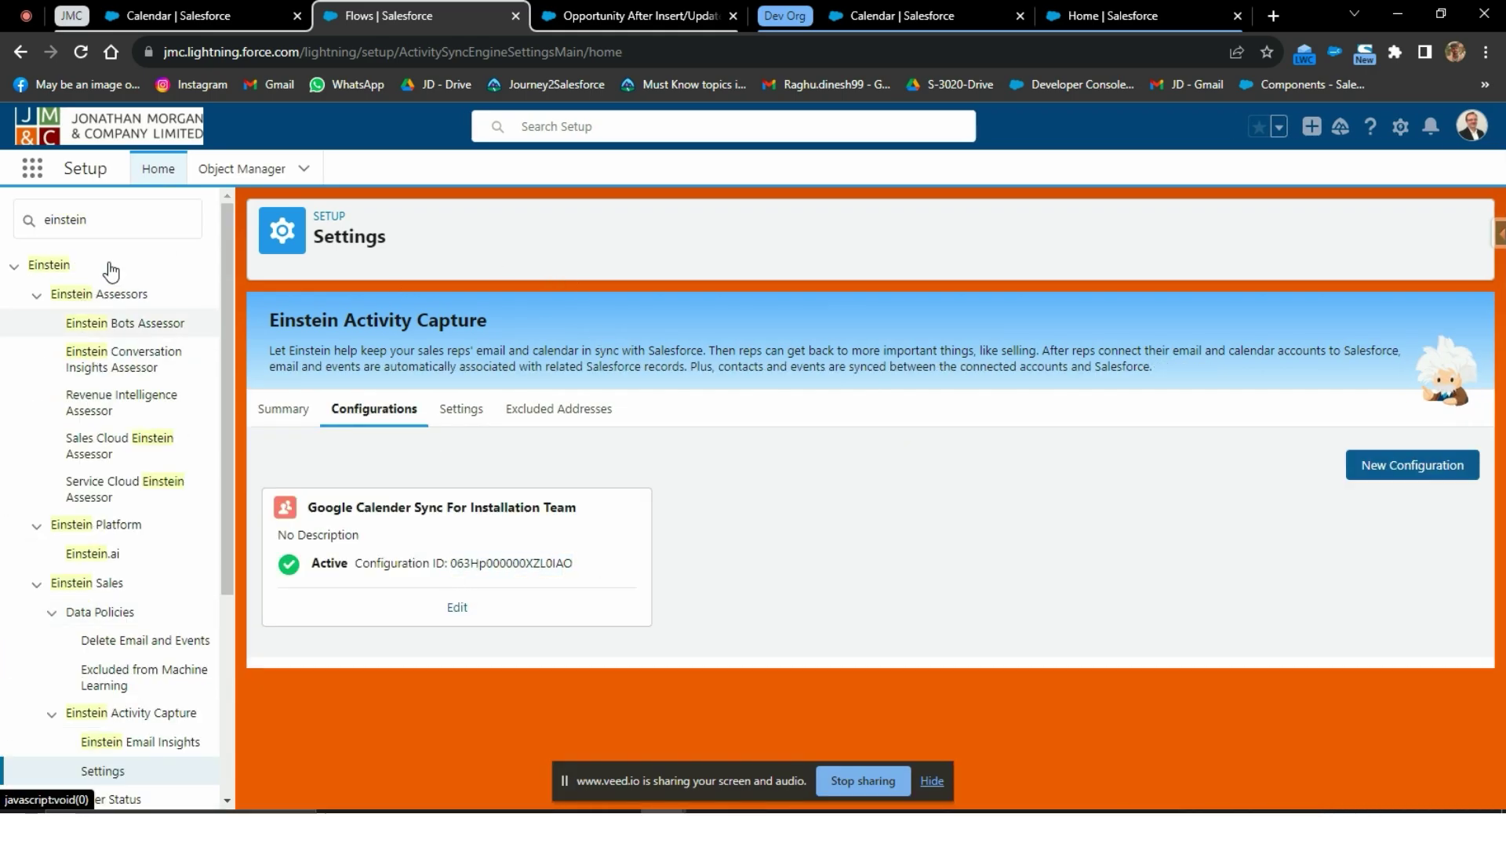
left_click_drag(105, 215, 4, 216)
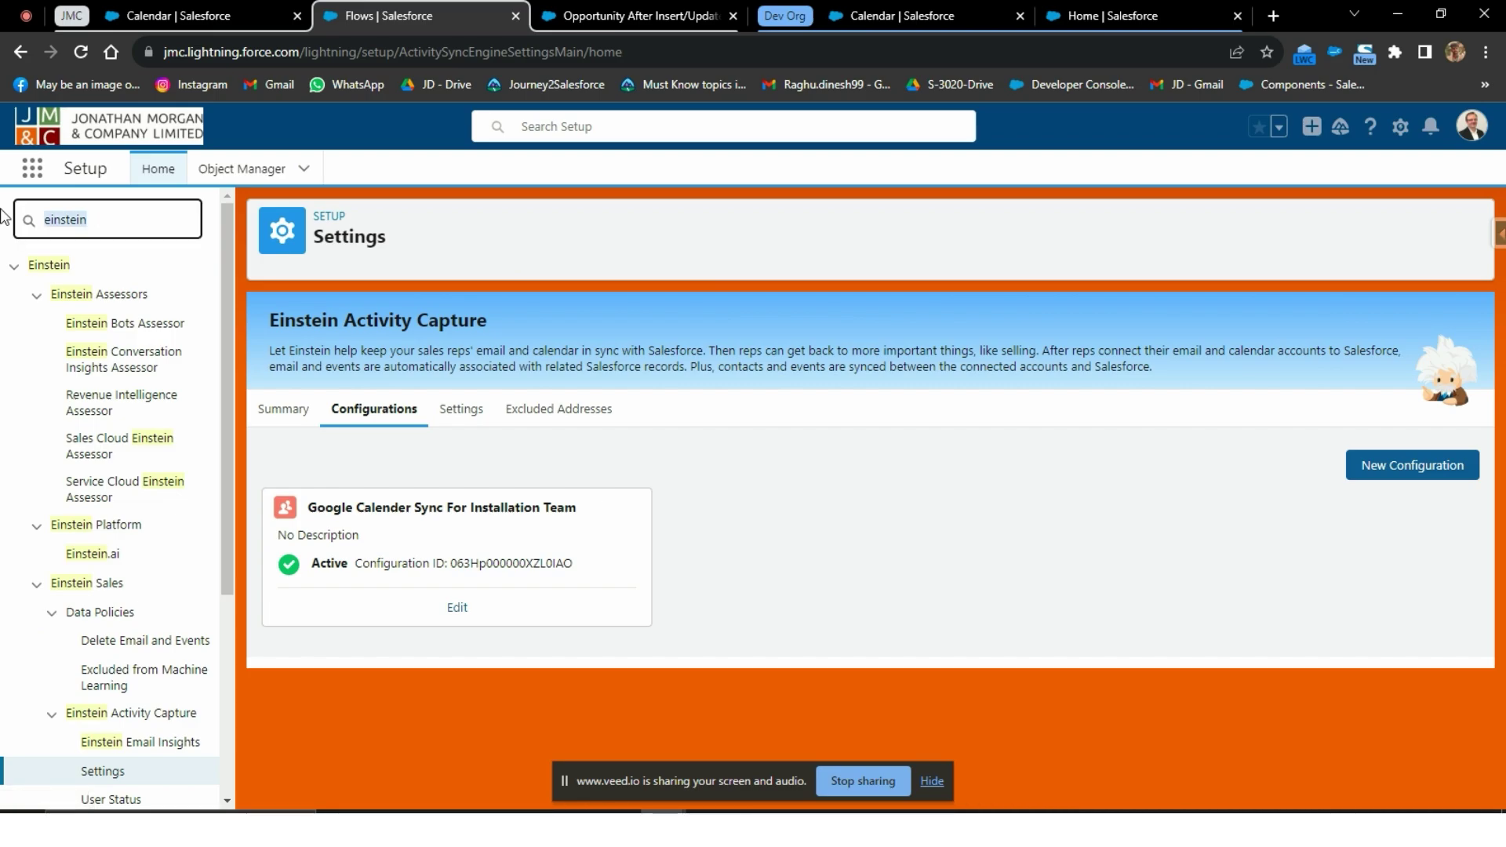
type("permission")
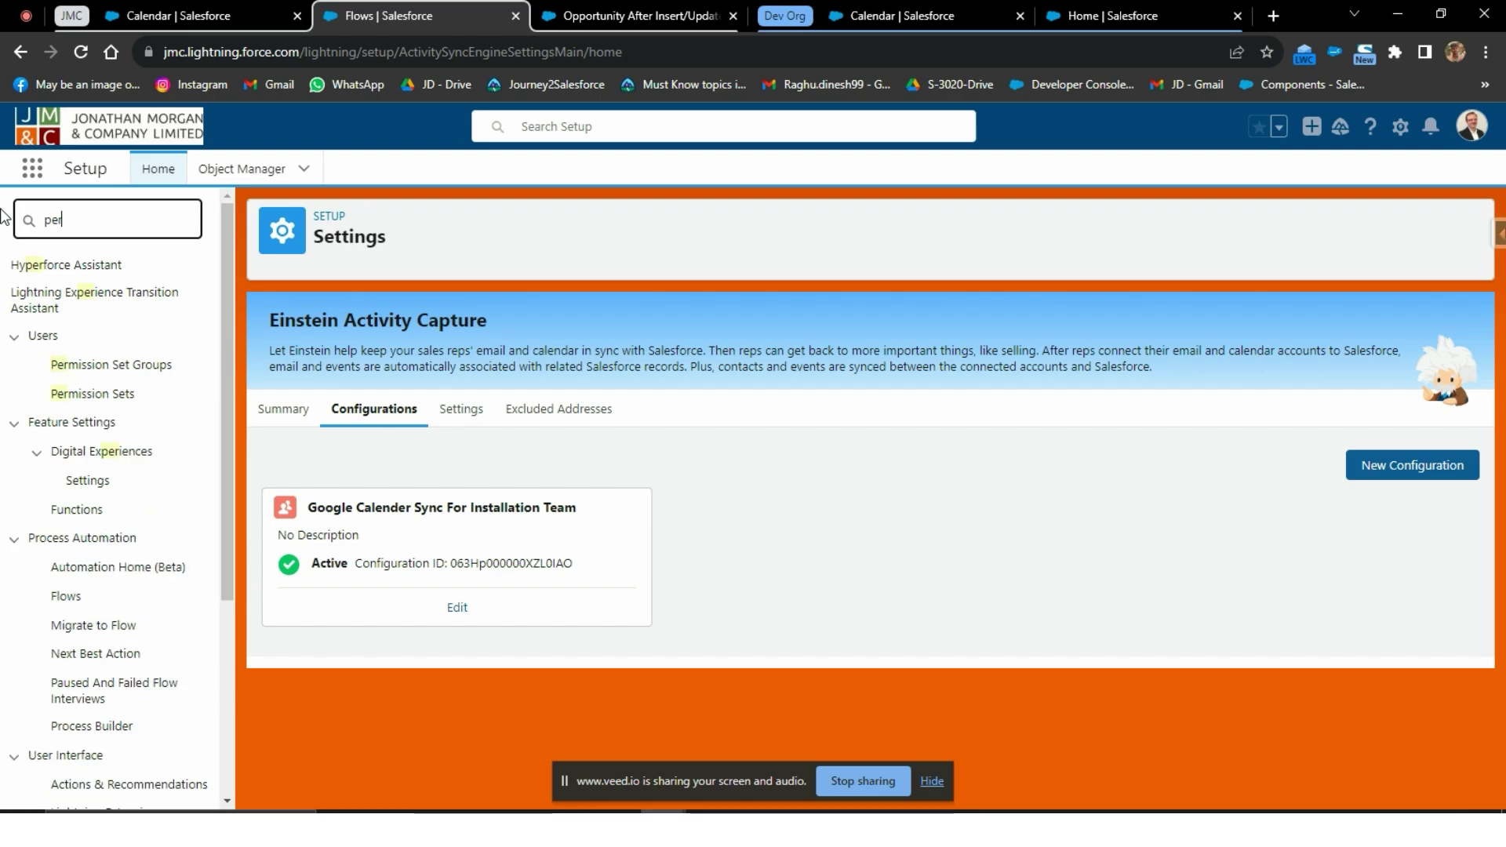
Open Permission Sets, choose Standard Einstein Activity Capture, and view its current assignments.
left_click(91, 323)
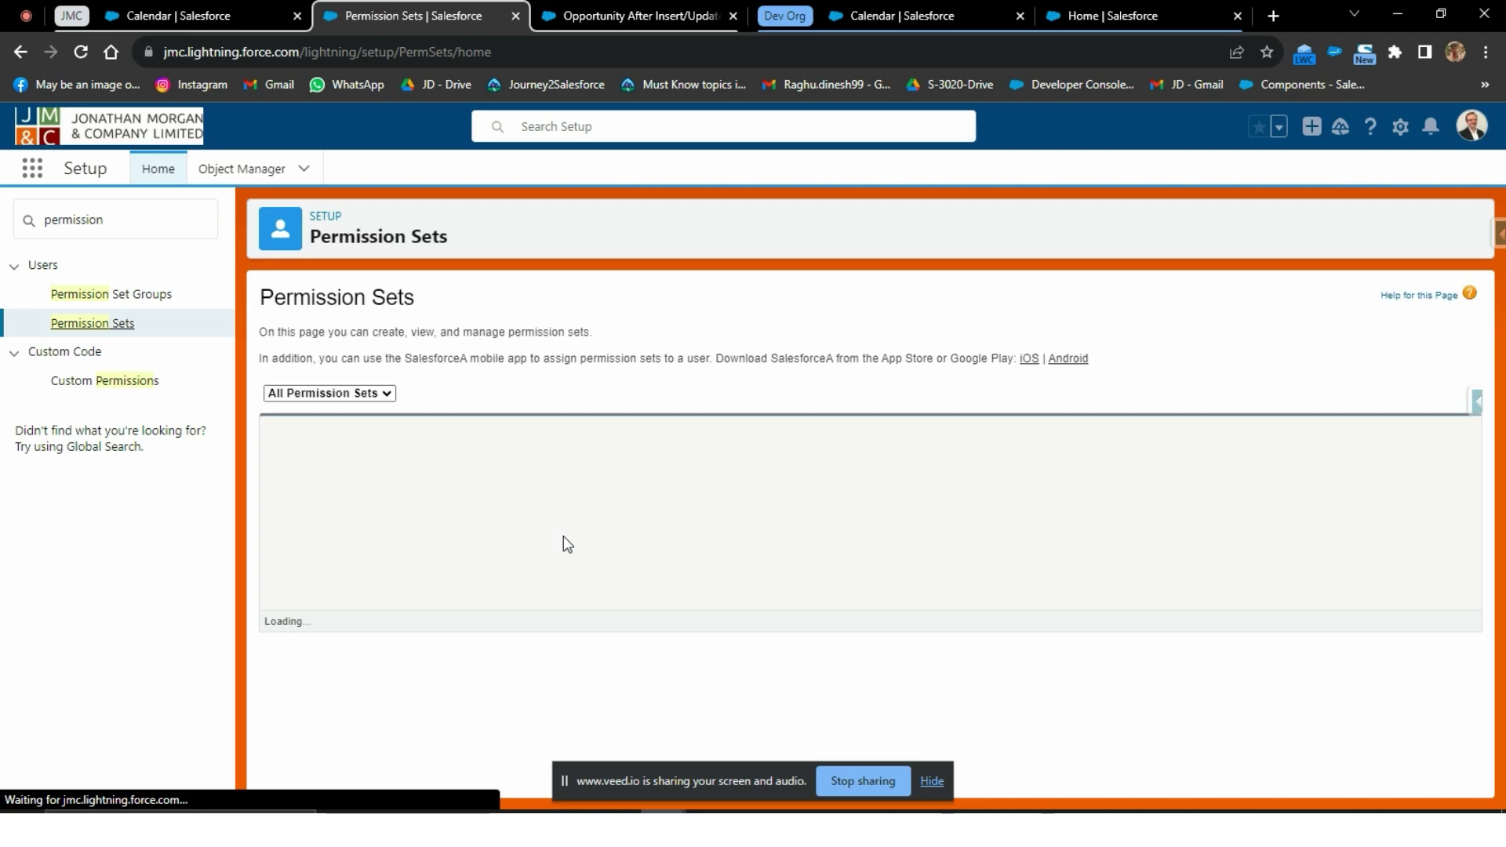
scroll(495, 590, "down", 6)
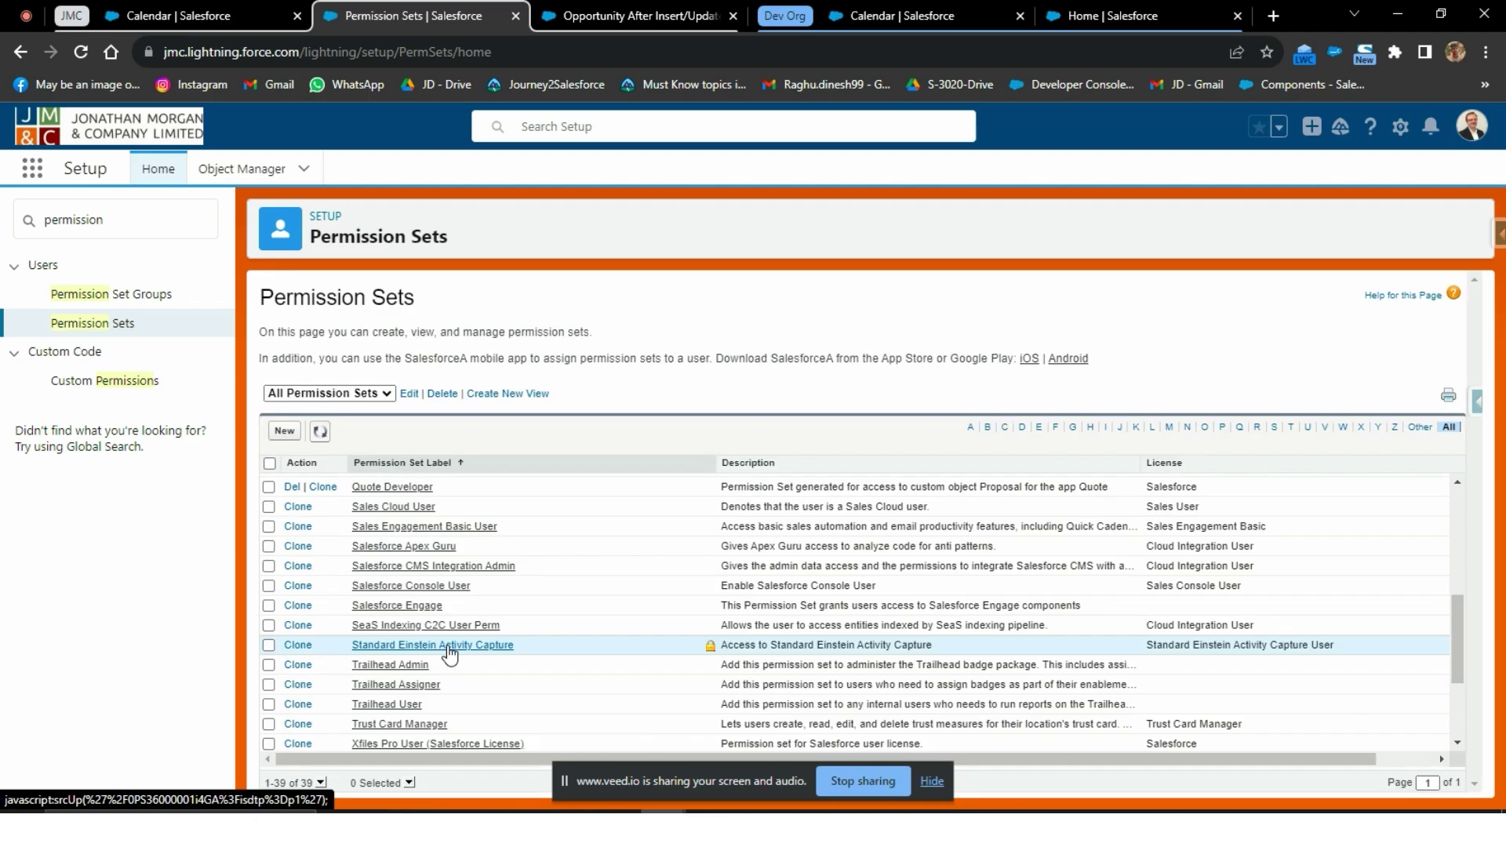
left_click(448, 645)
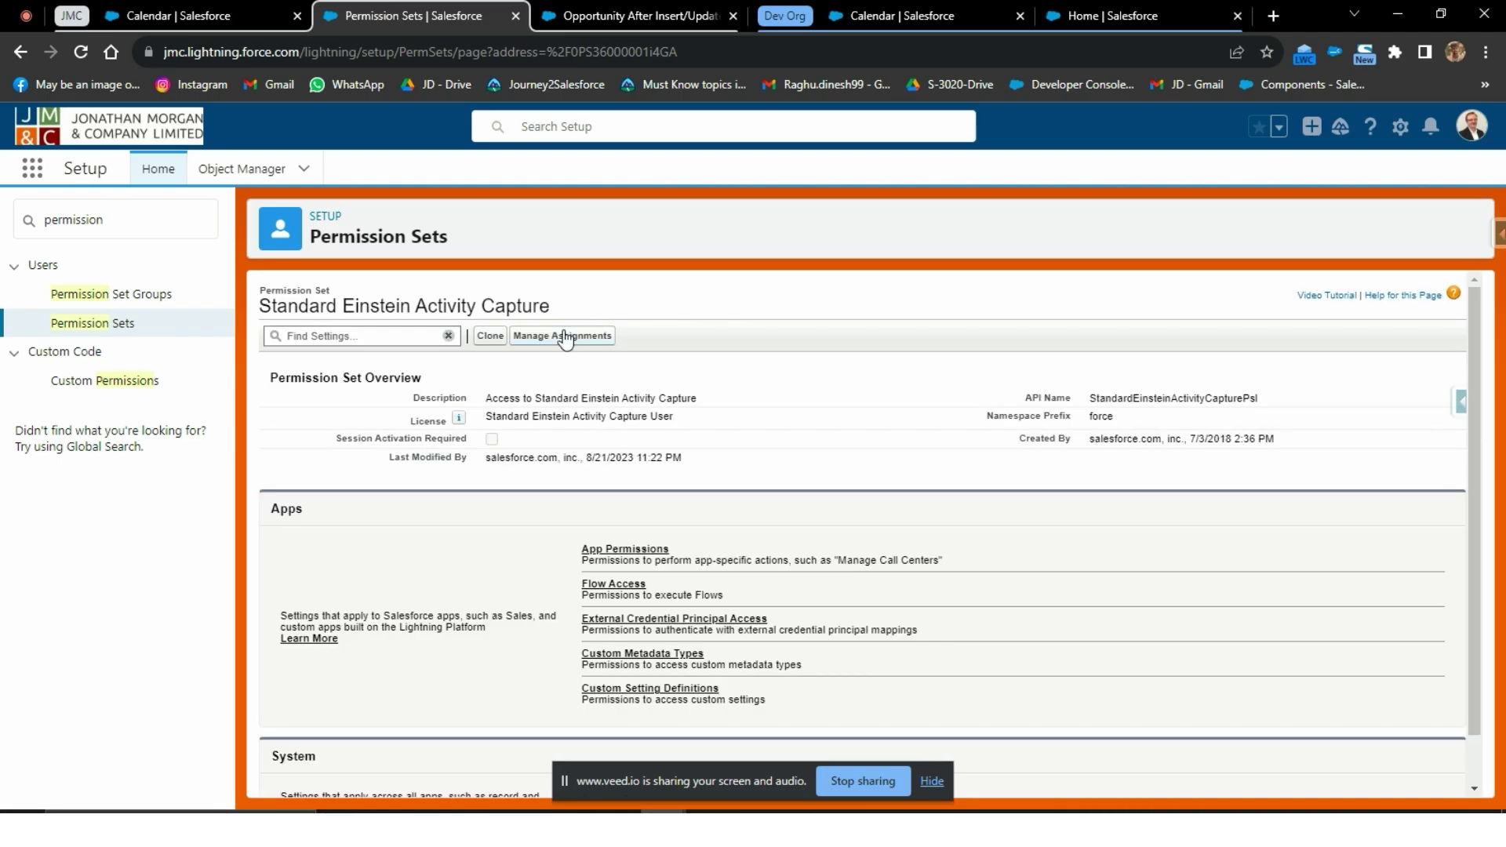
left_click(565, 336)
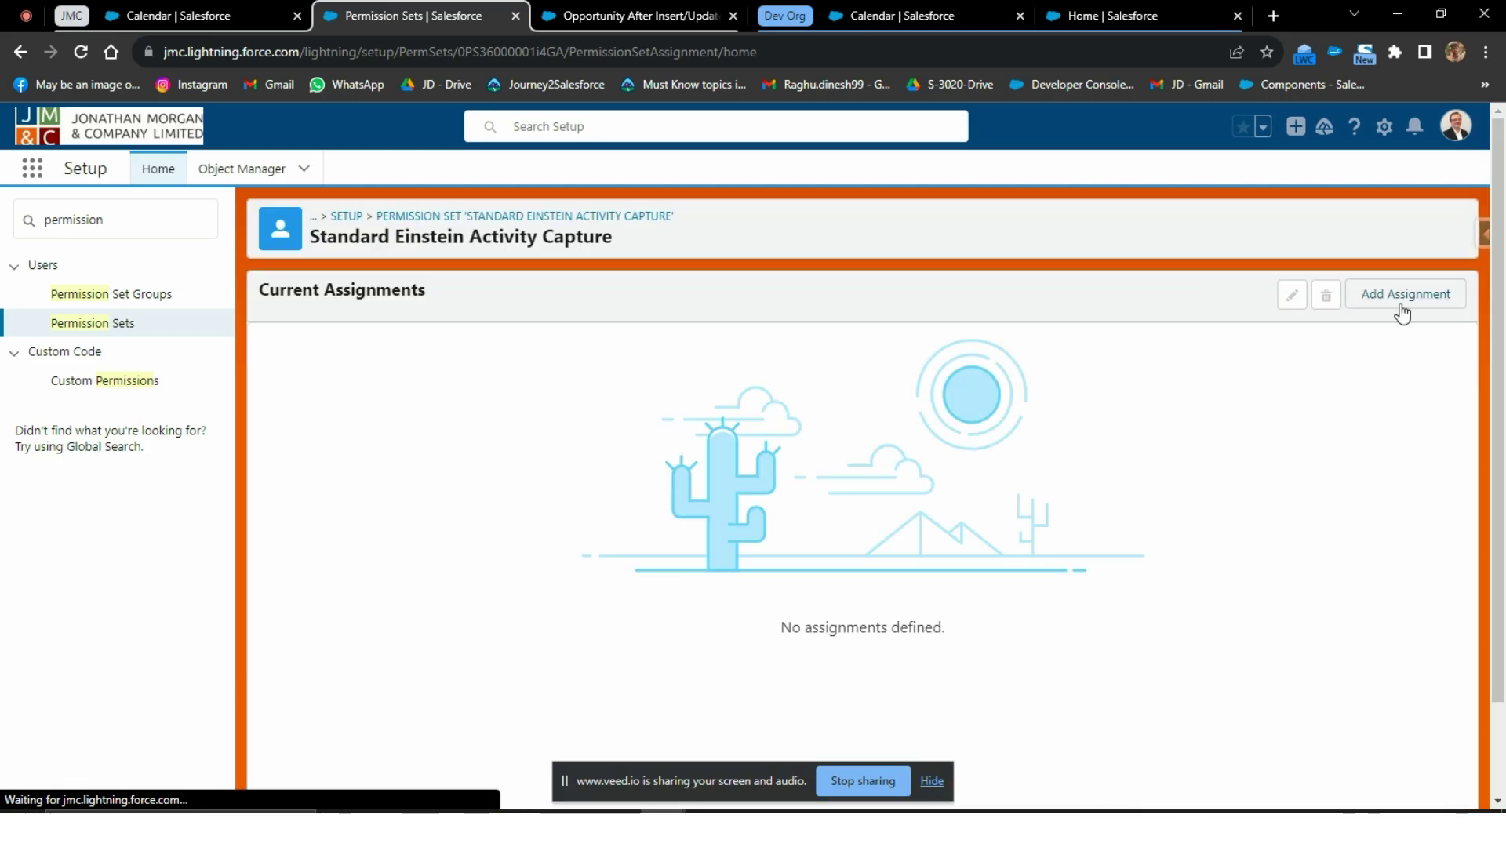
Start adding assignments, back out, and clear the Setup search box.
left_click(1402, 310)
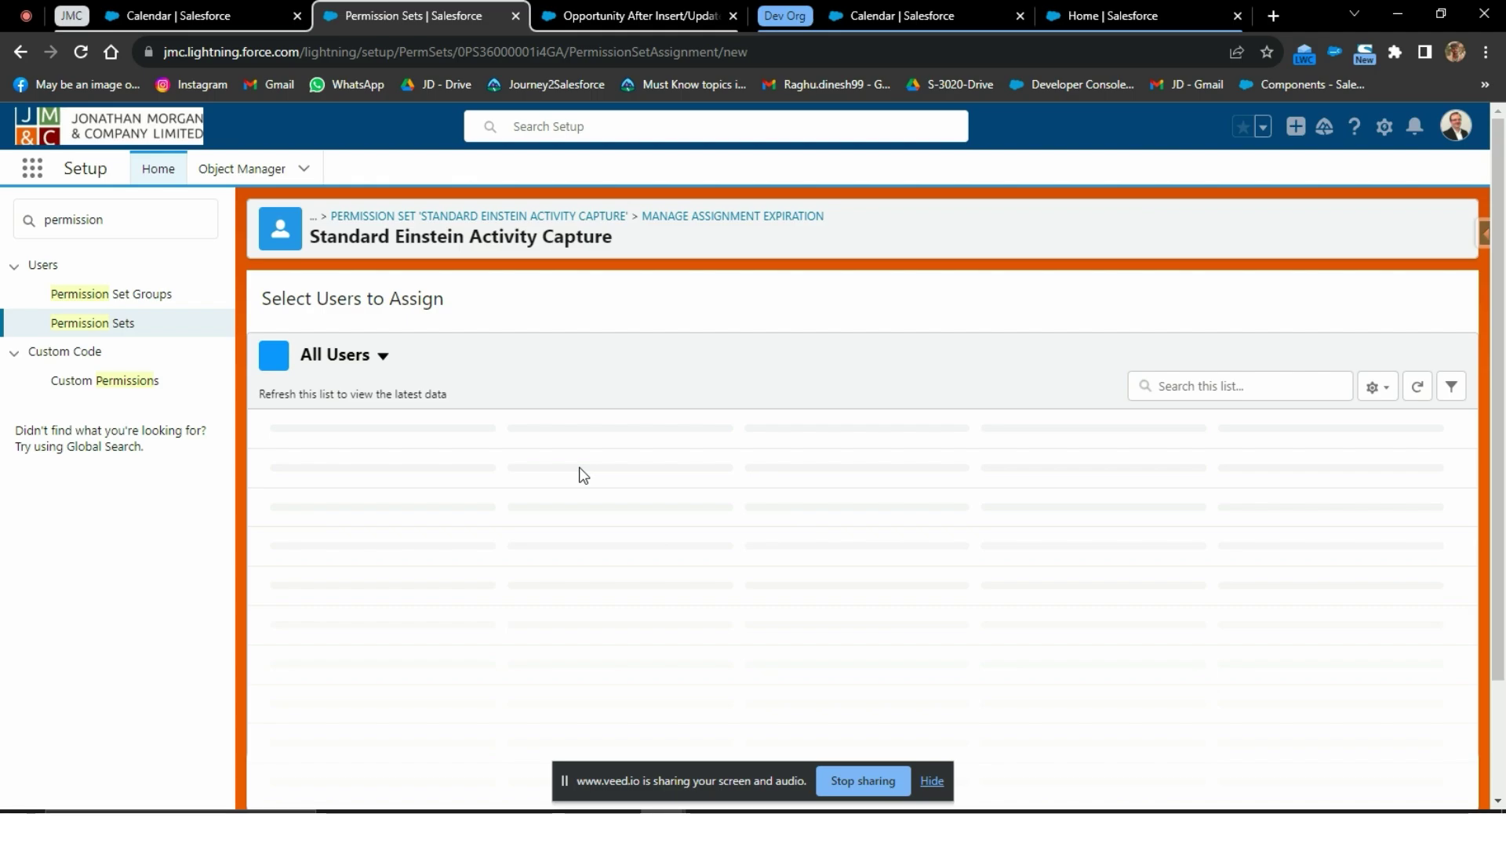
scroll(466, 522, "down", 10)
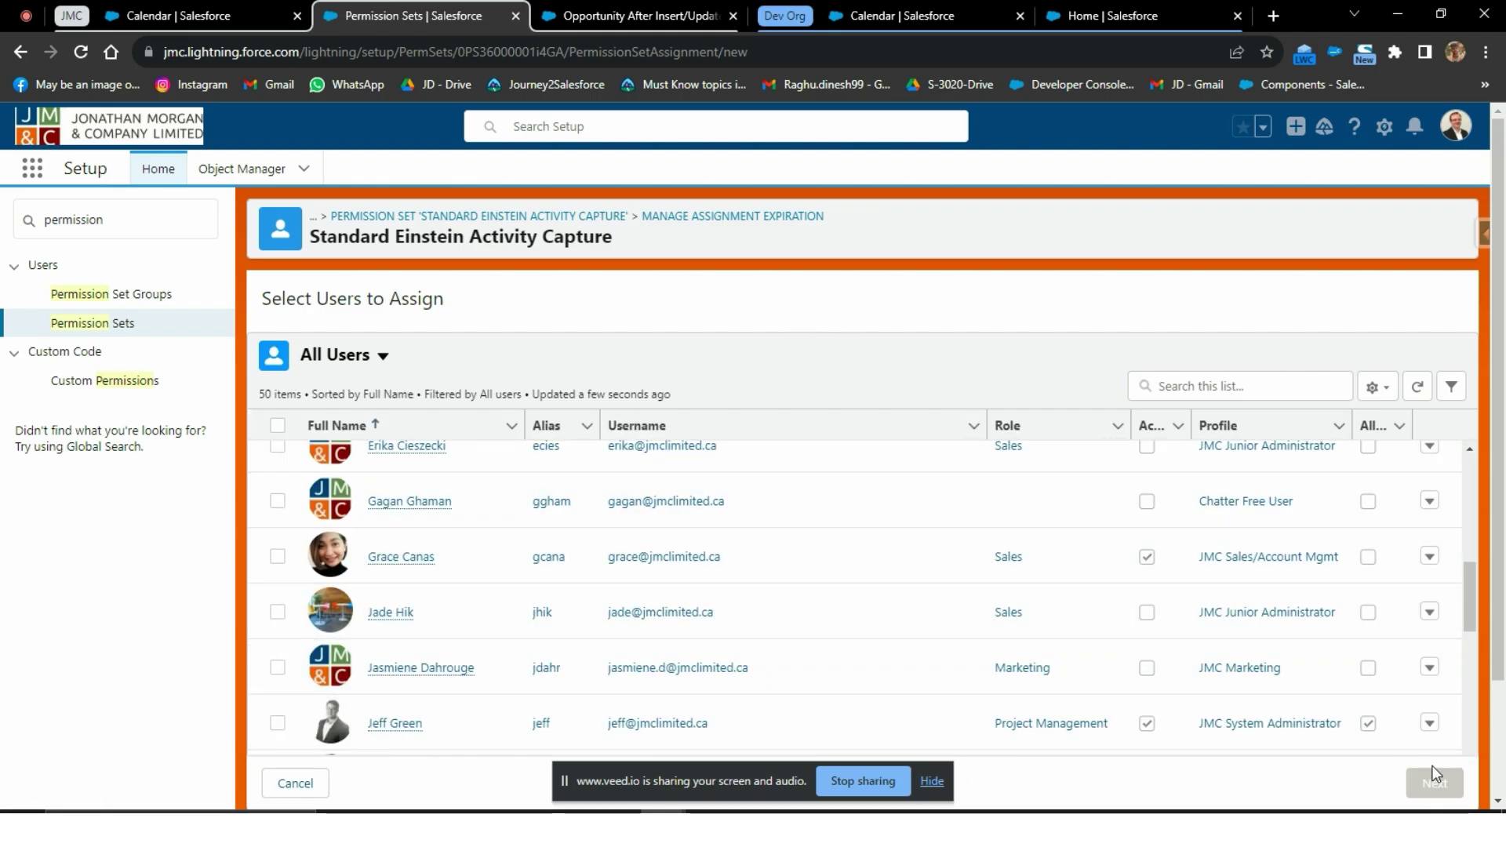
left_click(296, 783)
left_click_drag(142, 225, 4, 236)
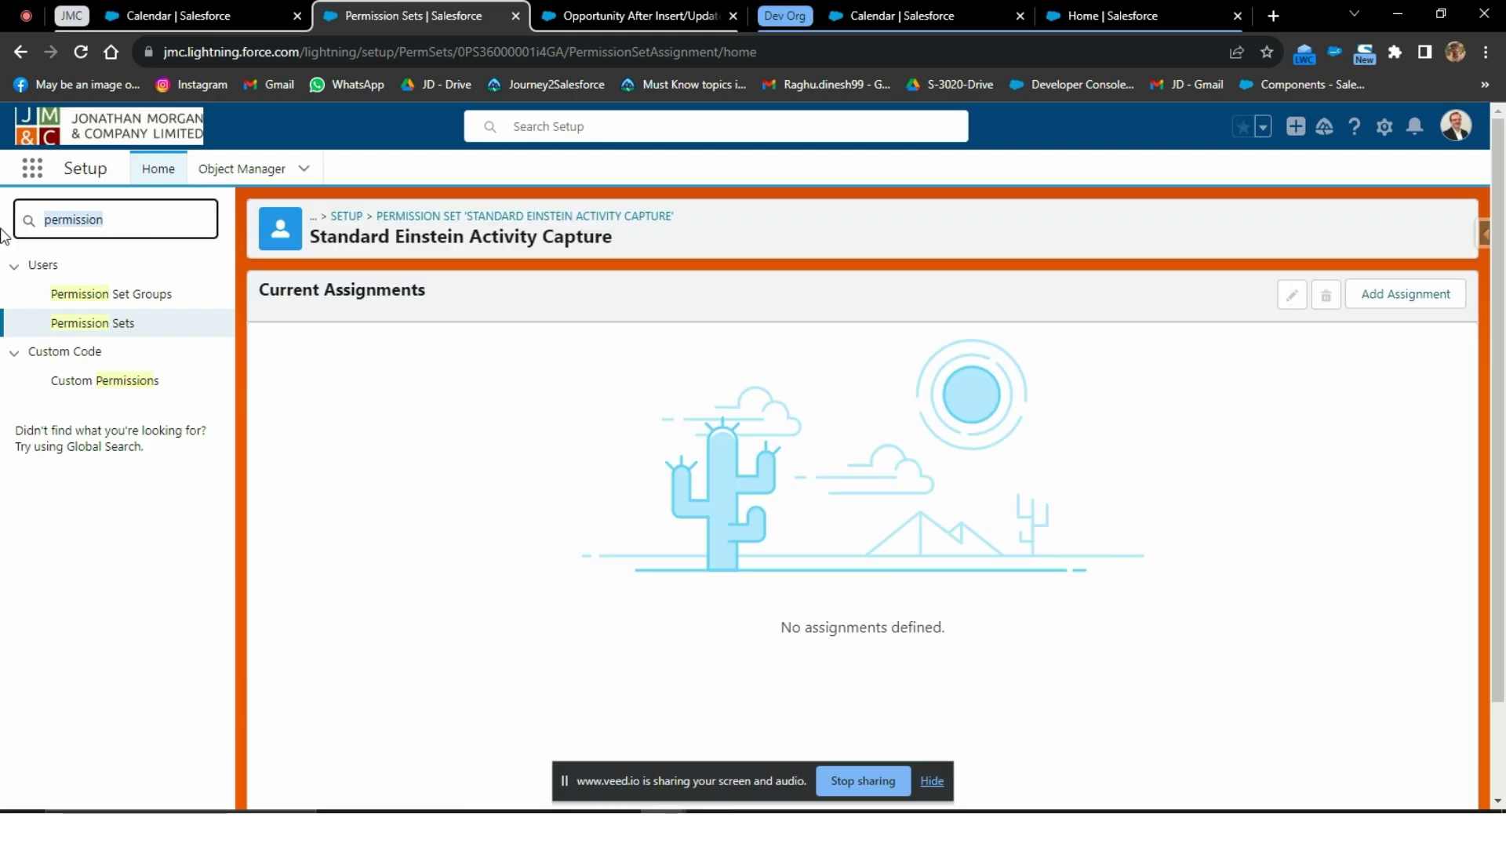
key("BackSpace")
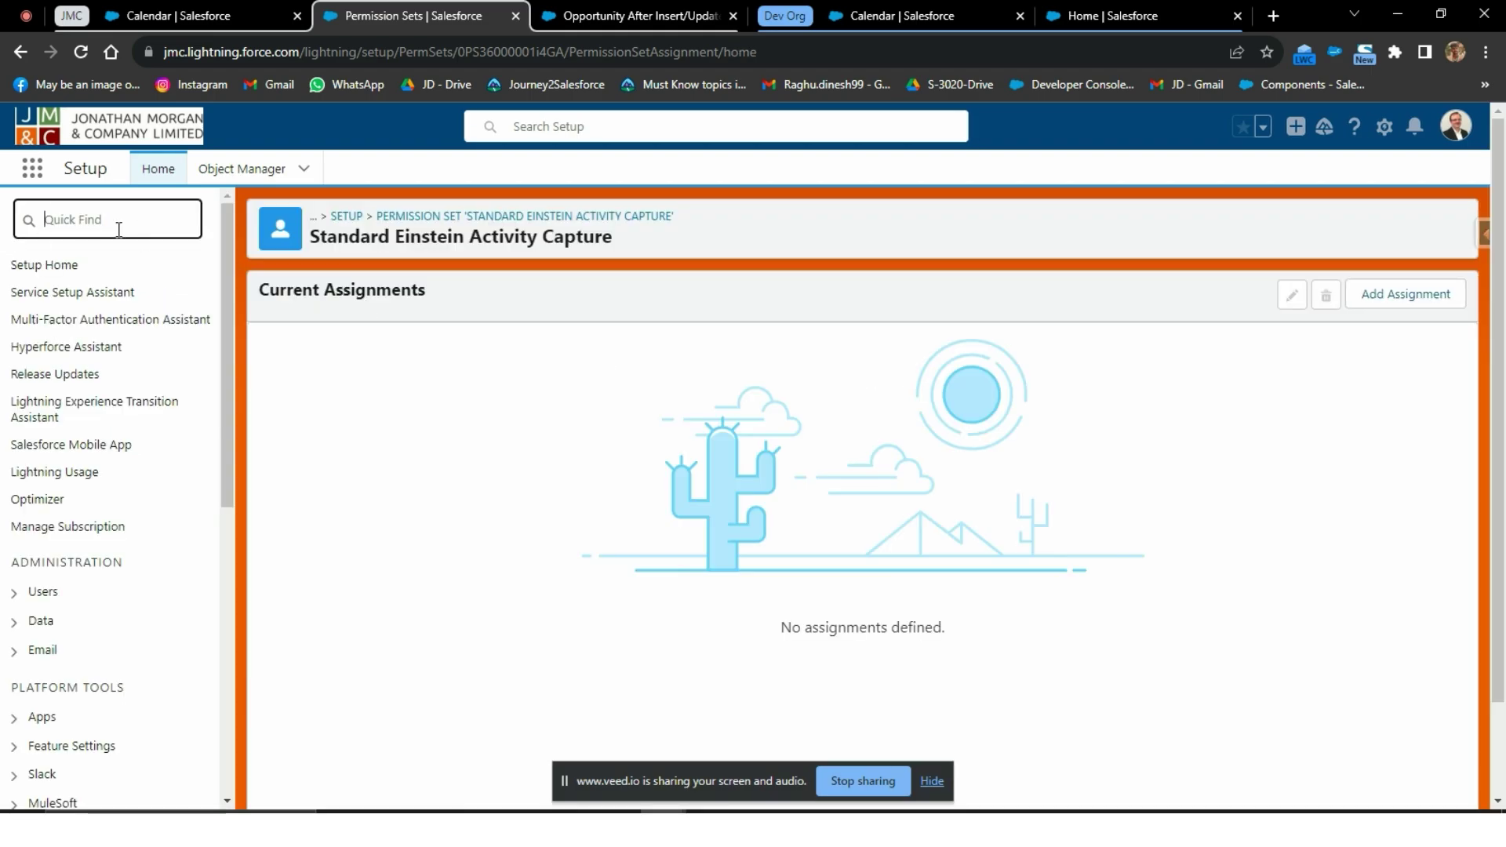
Assign the permission set to the Executive Management user found via 'green', with no expiration date.
left_click(1426, 295)
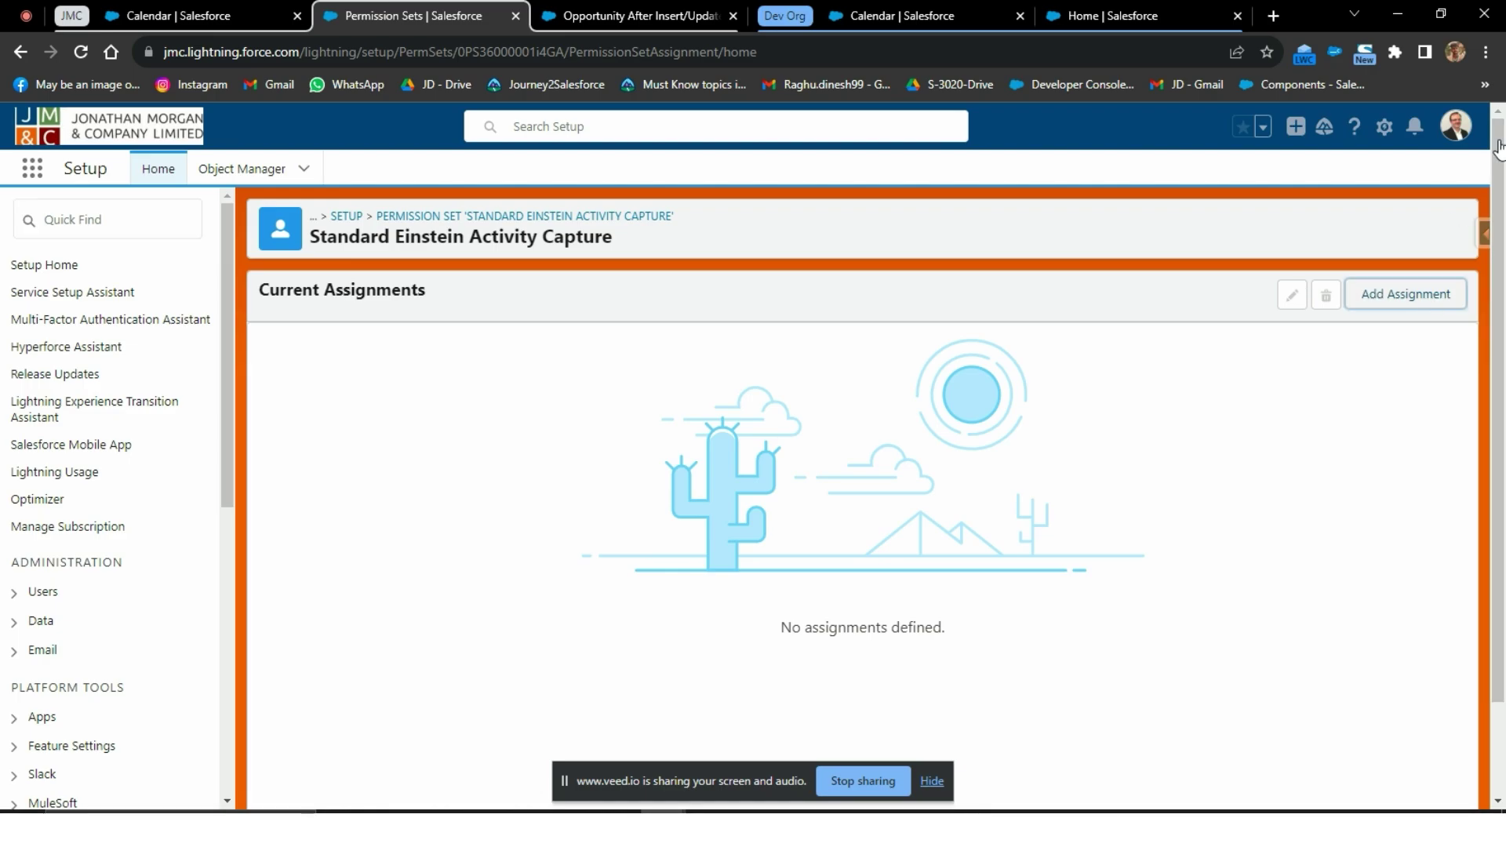
type("green")
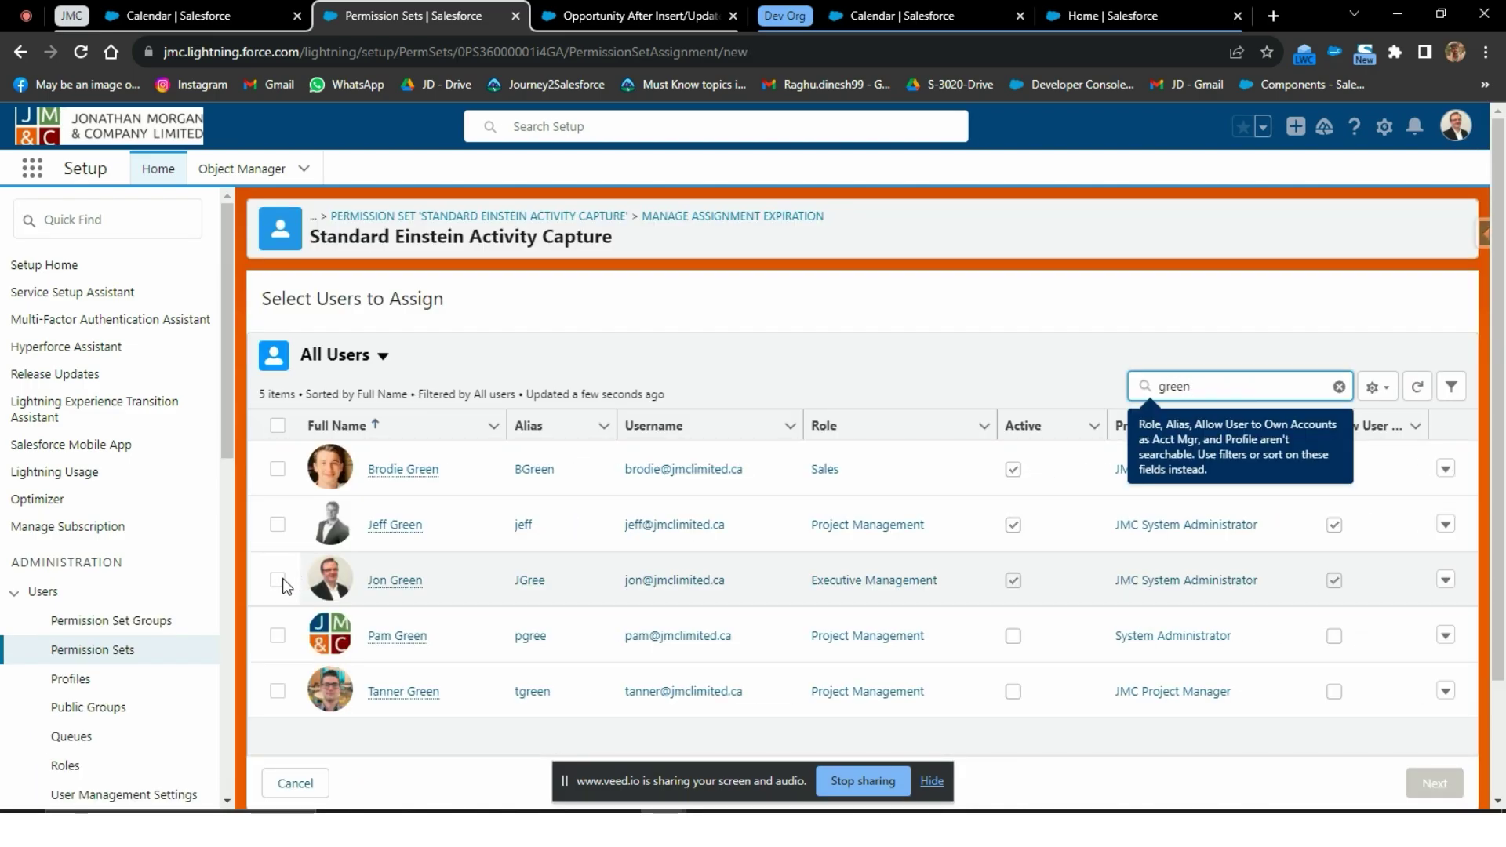
left_click(278, 580)
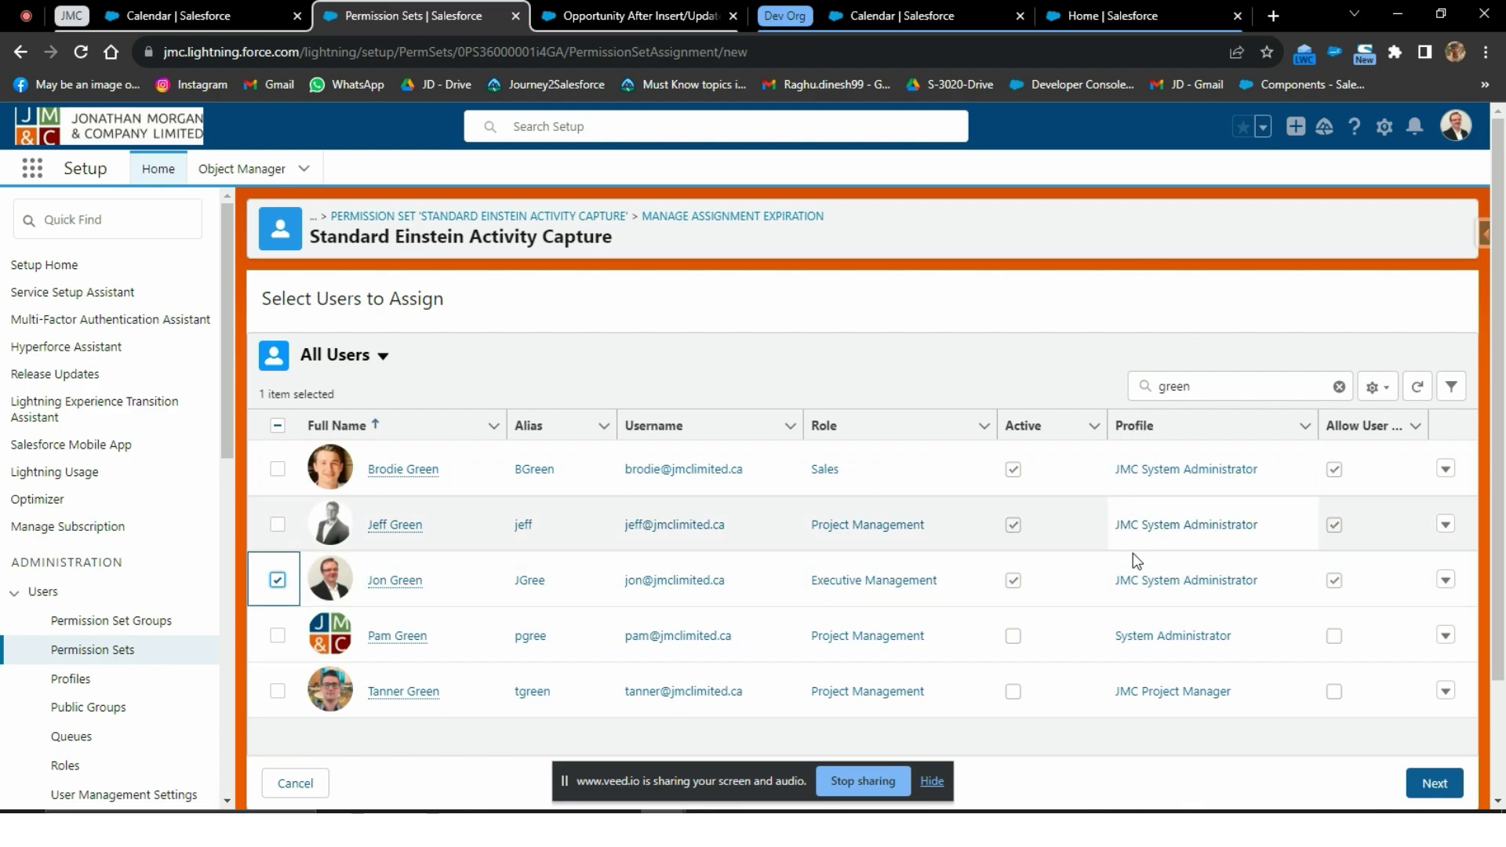
left_click(1433, 783)
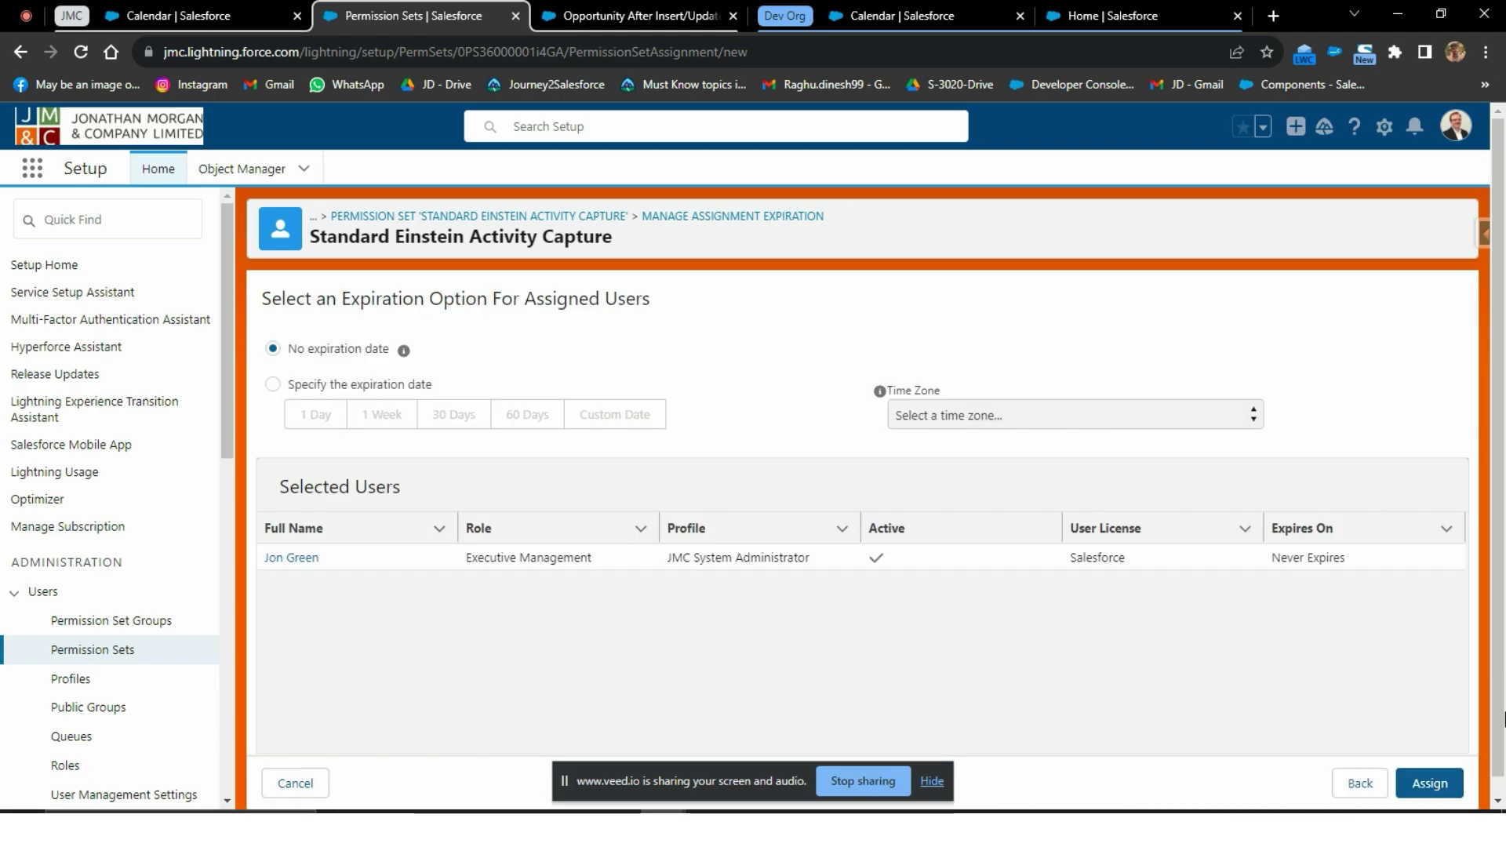
left_click(1430, 784)
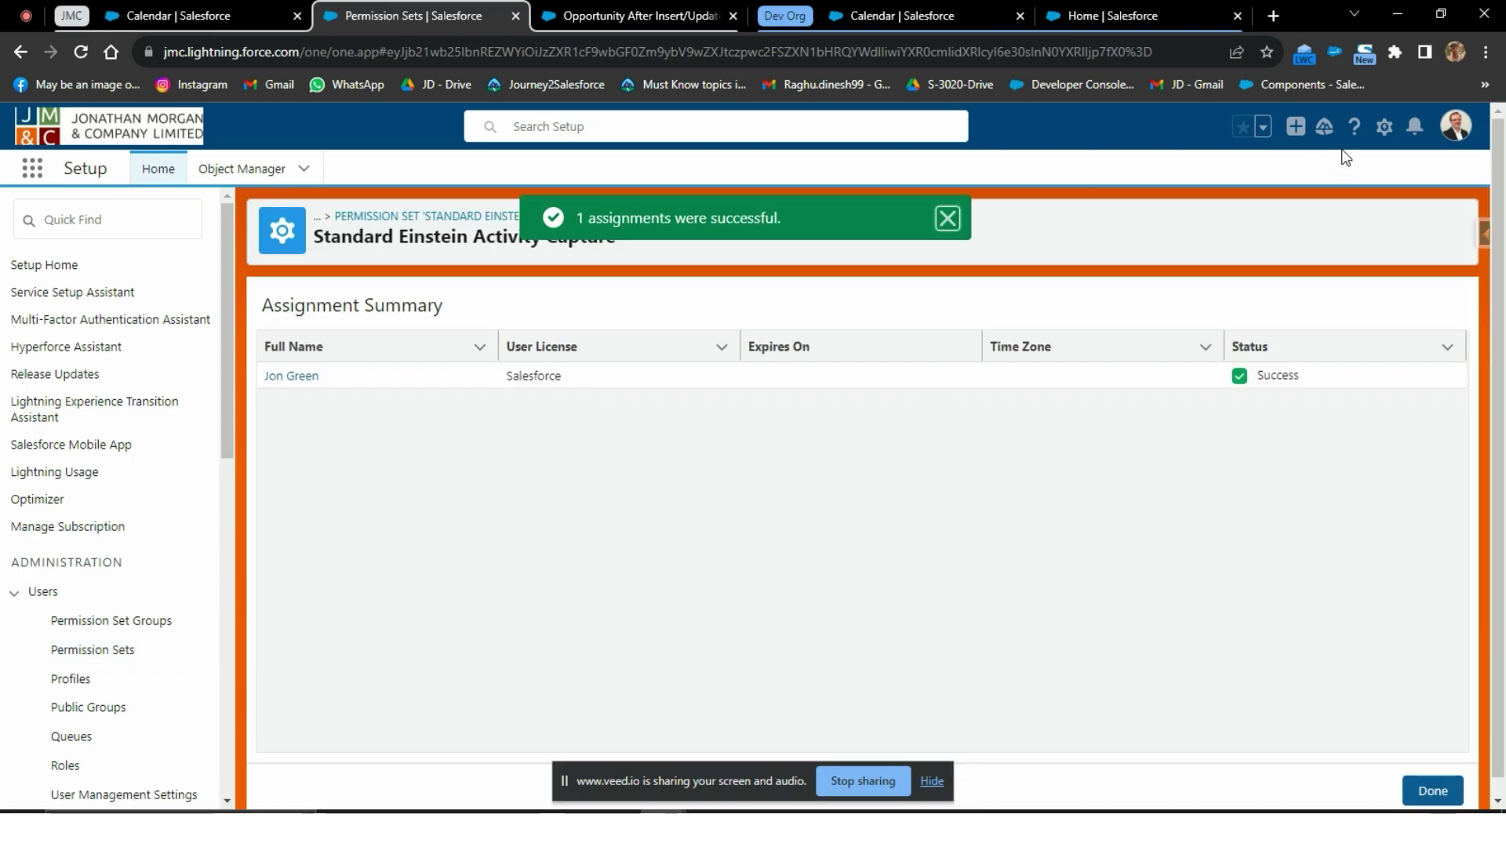
Open Settings from the avatar menu in a new browser tab and switch to it.
left_click(1460, 129)
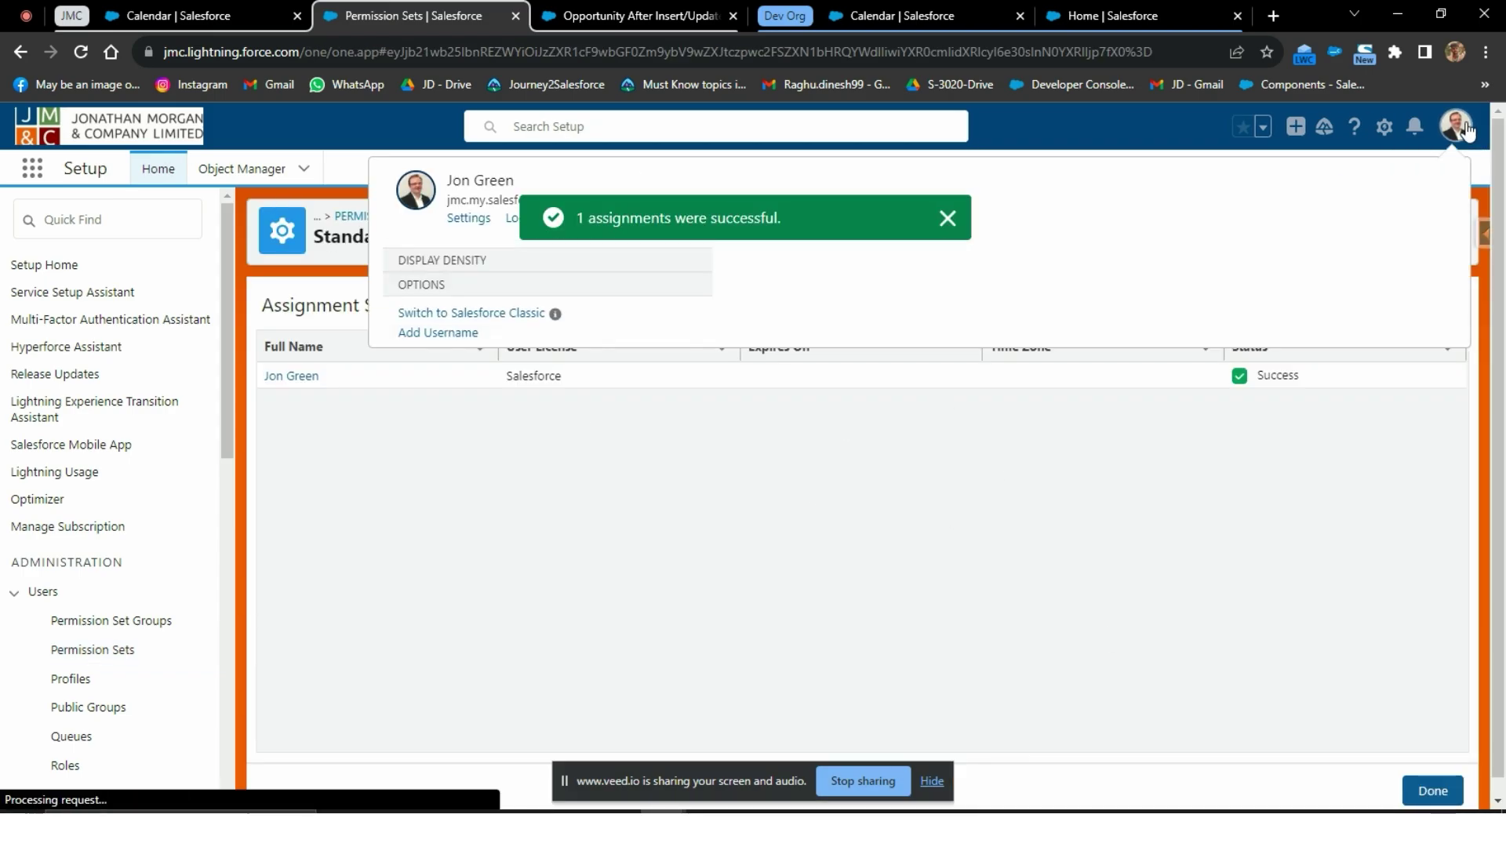
right_click(470, 223)
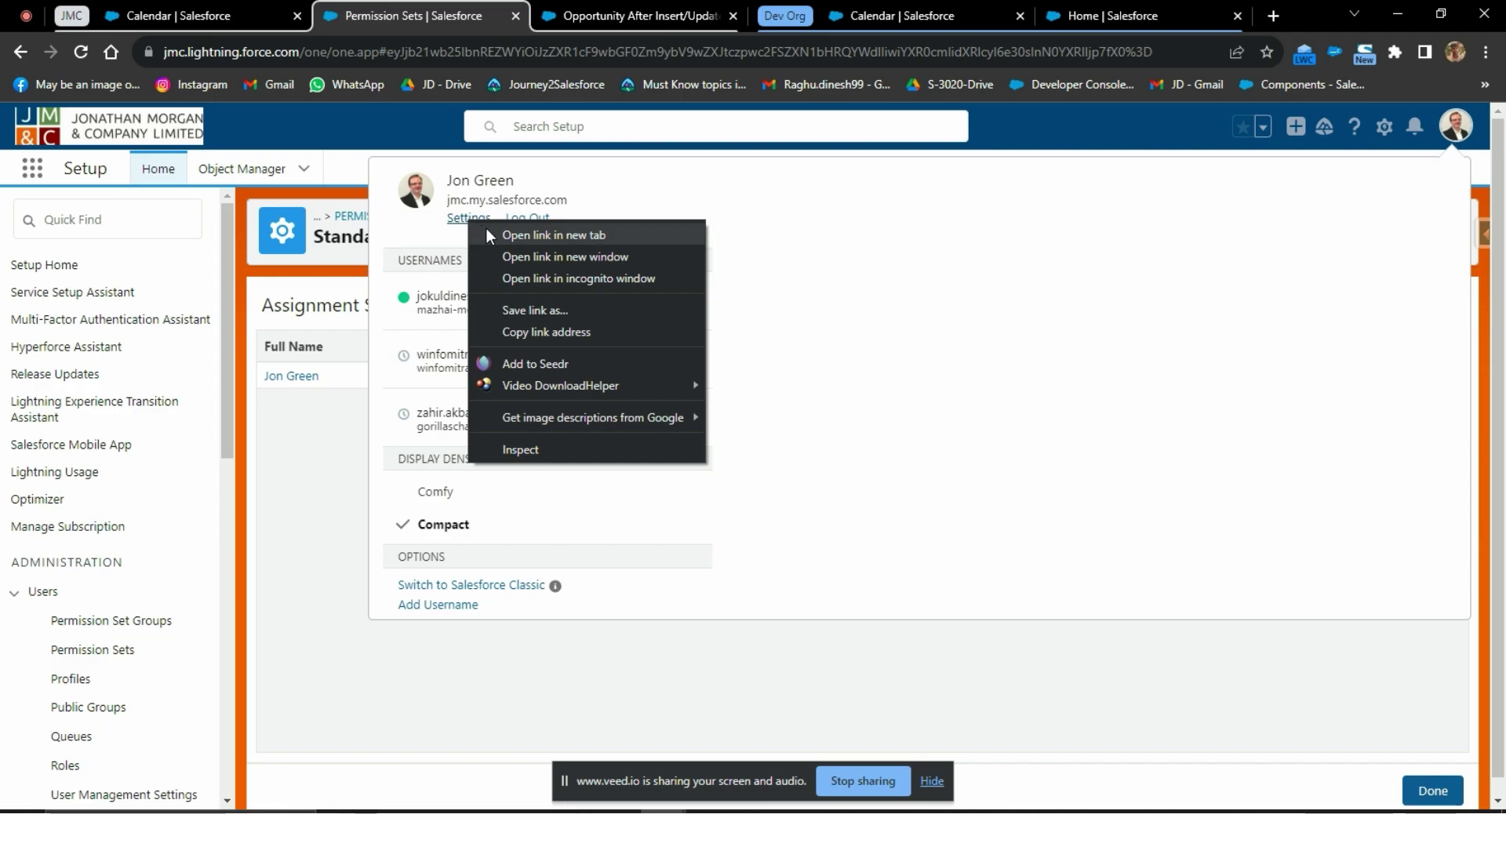
left_click(486, 232)
left_click(549, 15)
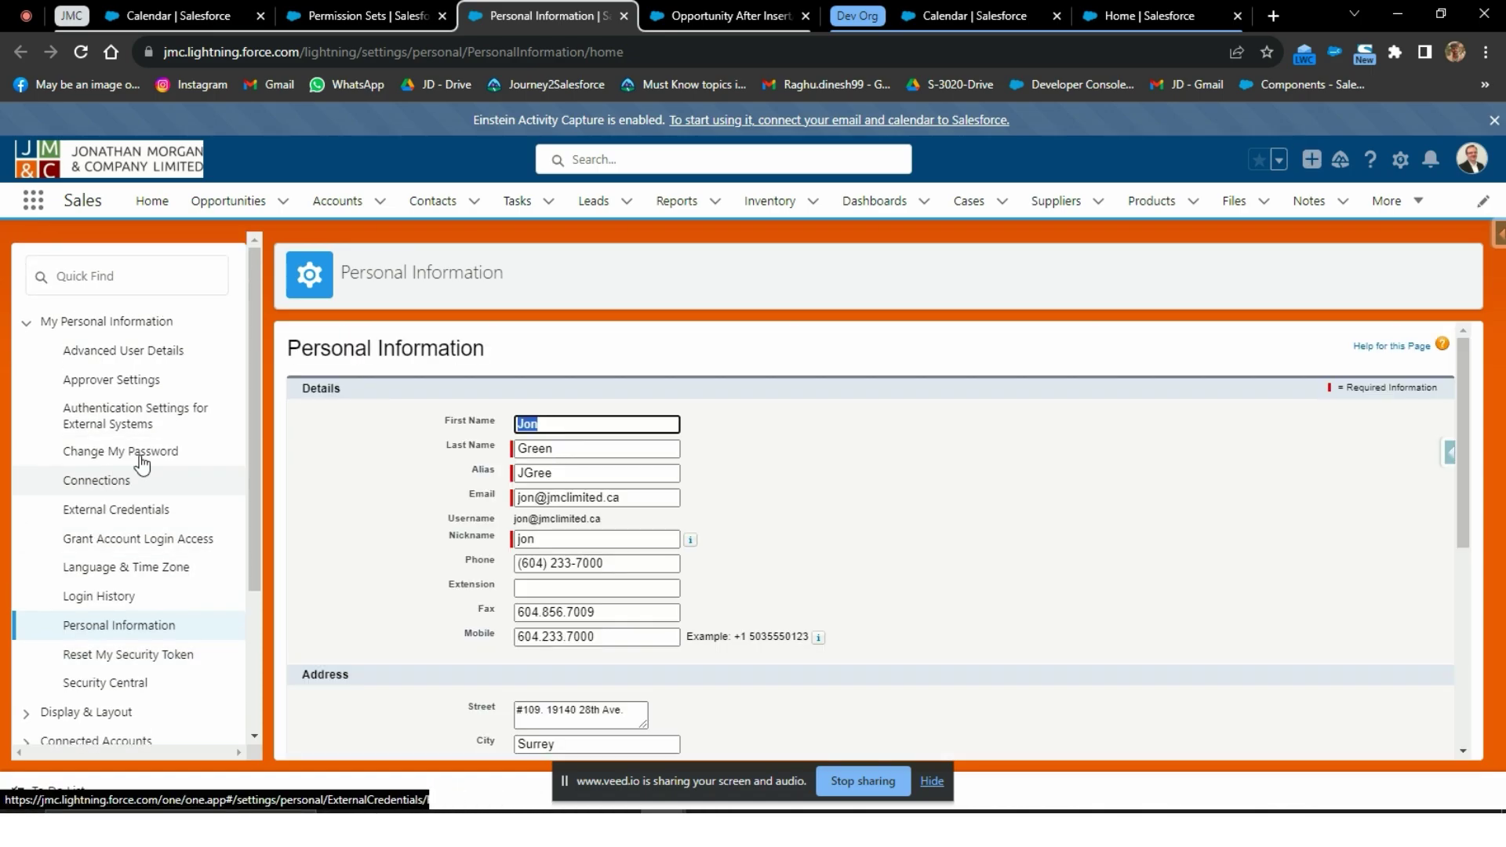
Select the user's email address, then open Connected Accounts > Email and Calendar Accounts.
left_click(630, 501)
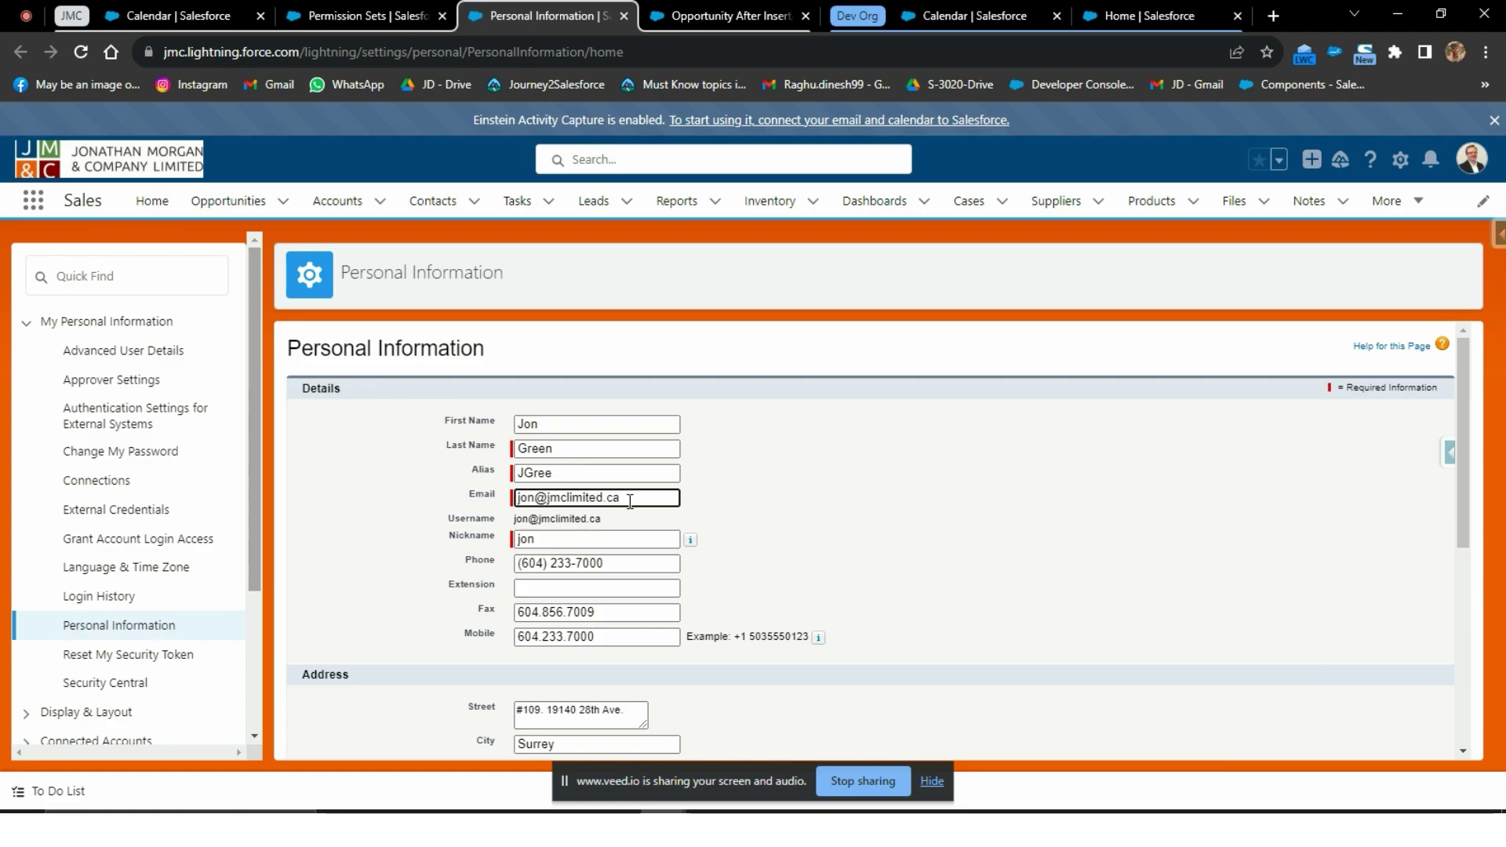
left_click_drag(630, 501, 506, 497)
scroll(135, 613, "down", 3)
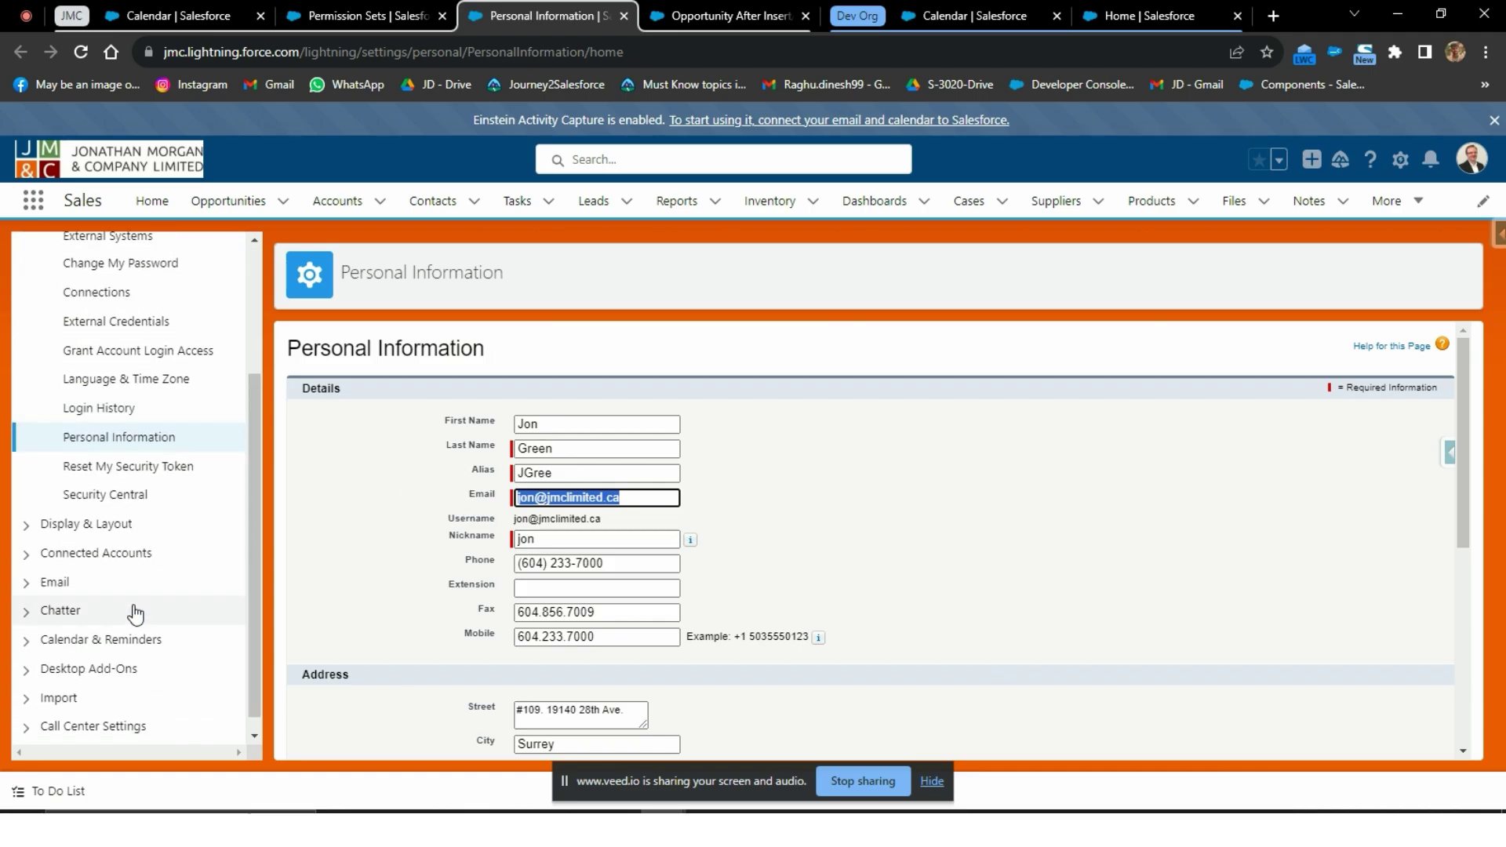
left_click(102, 555)
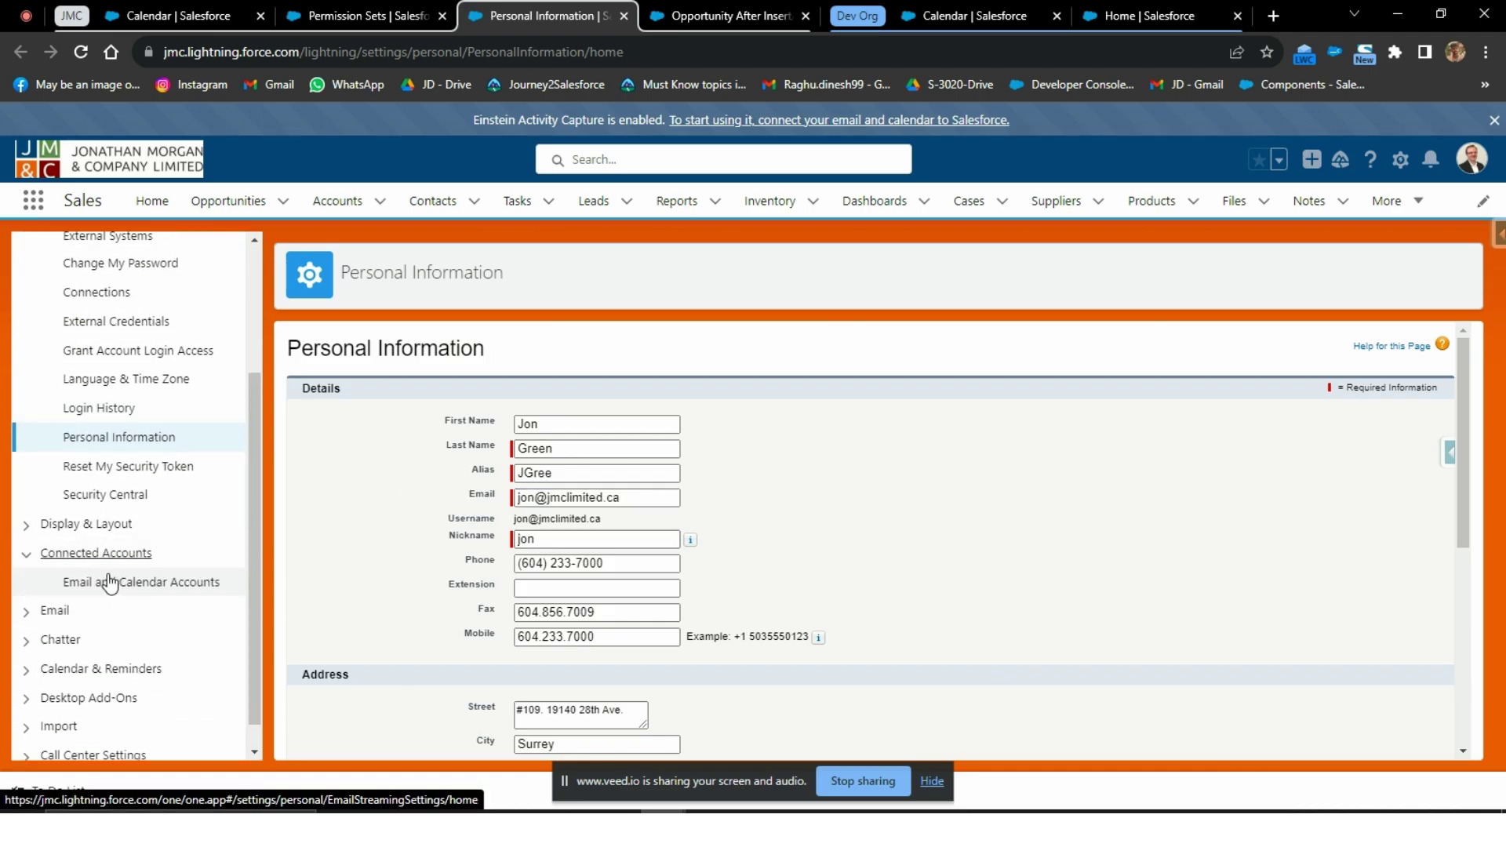
left_click(110, 585)
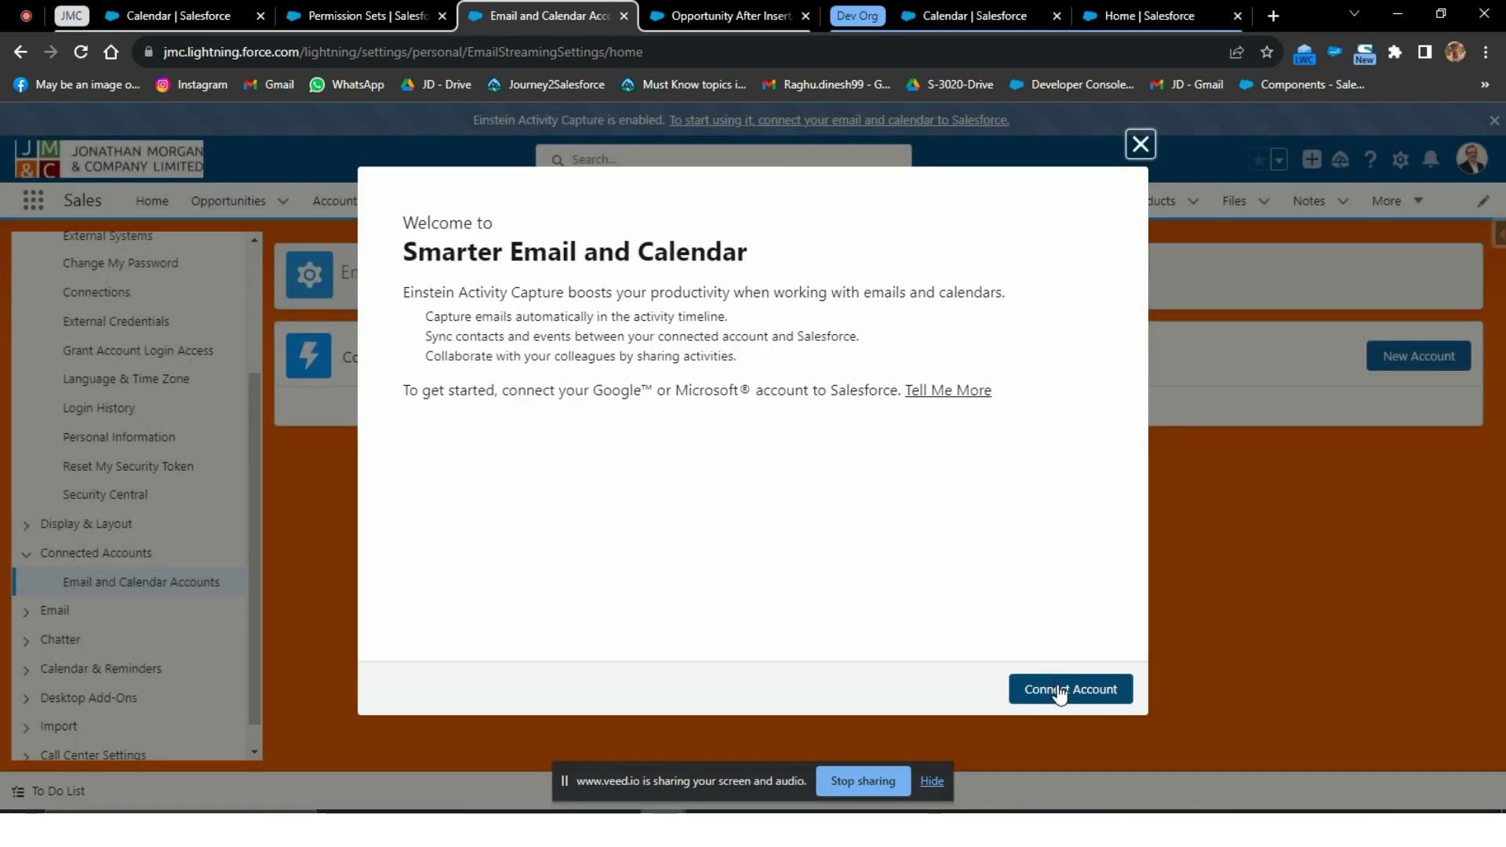
Step through New Account's introduction and sharing terms, then close the connect dialog.
left_click(1059, 690)
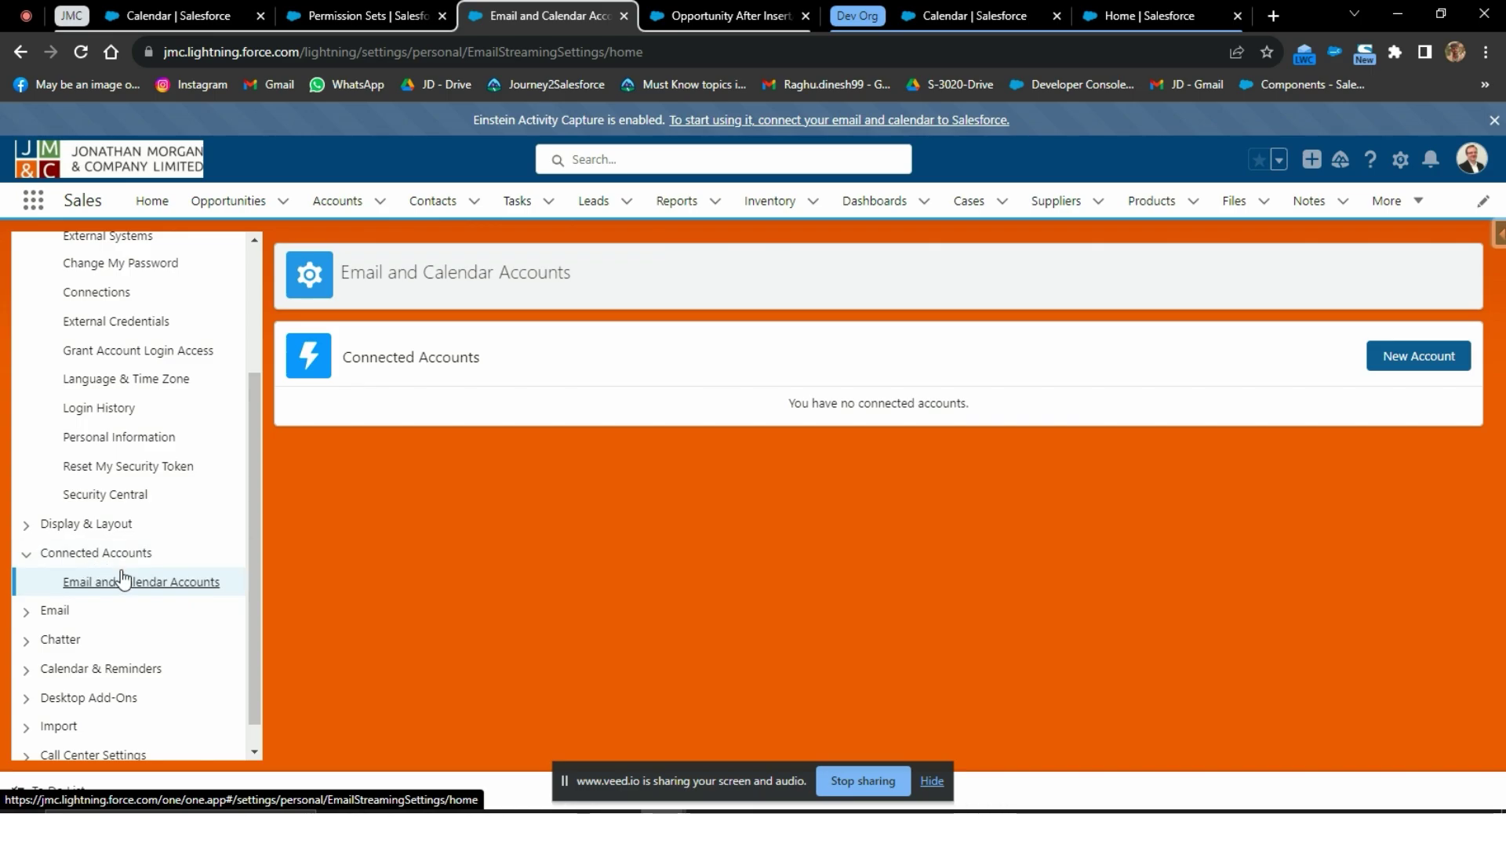
left_click(1416, 357)
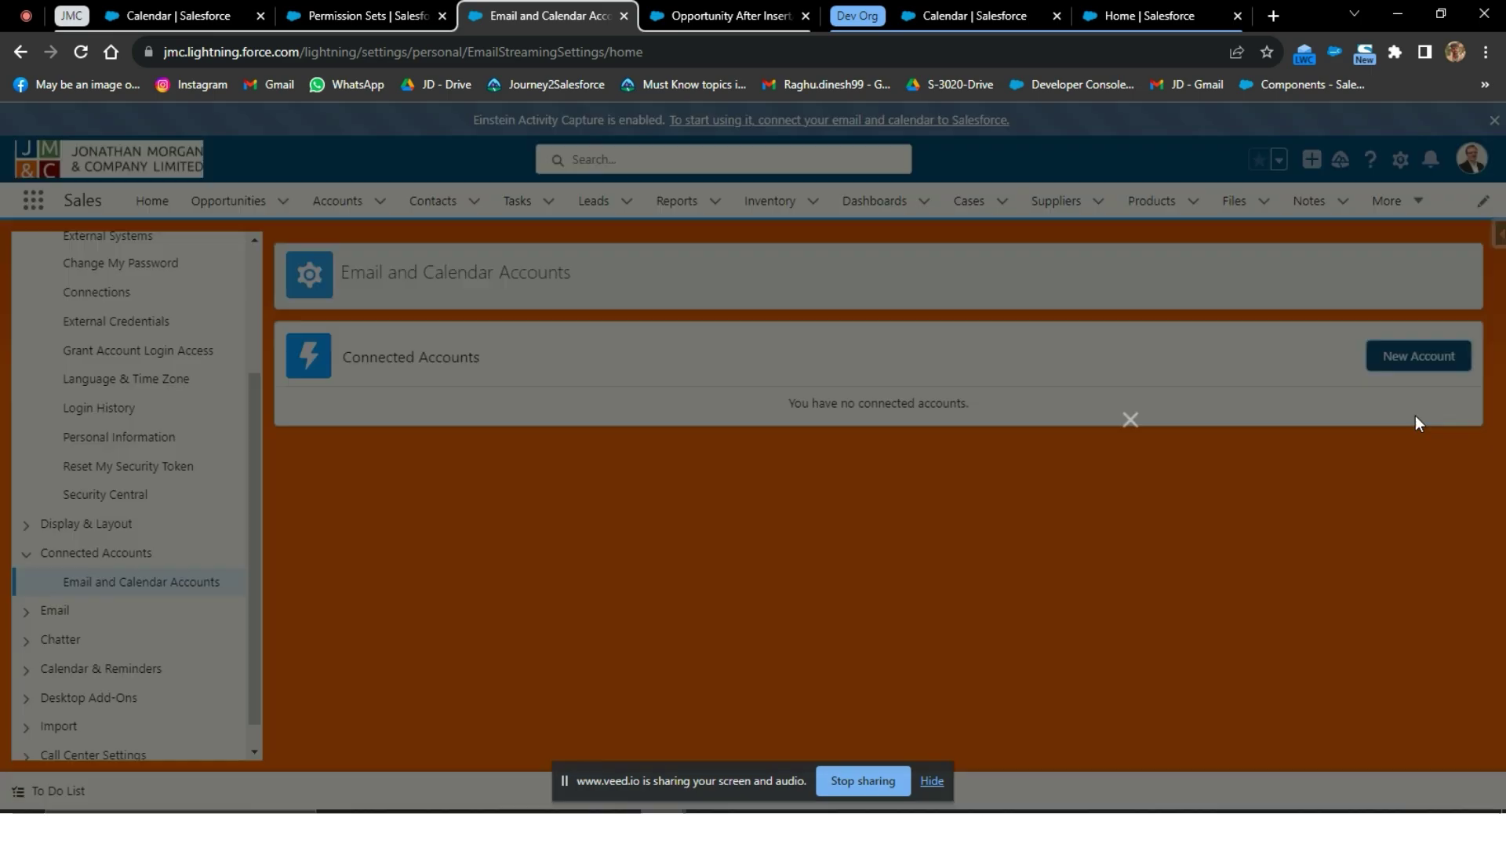
left_click(1055, 691)
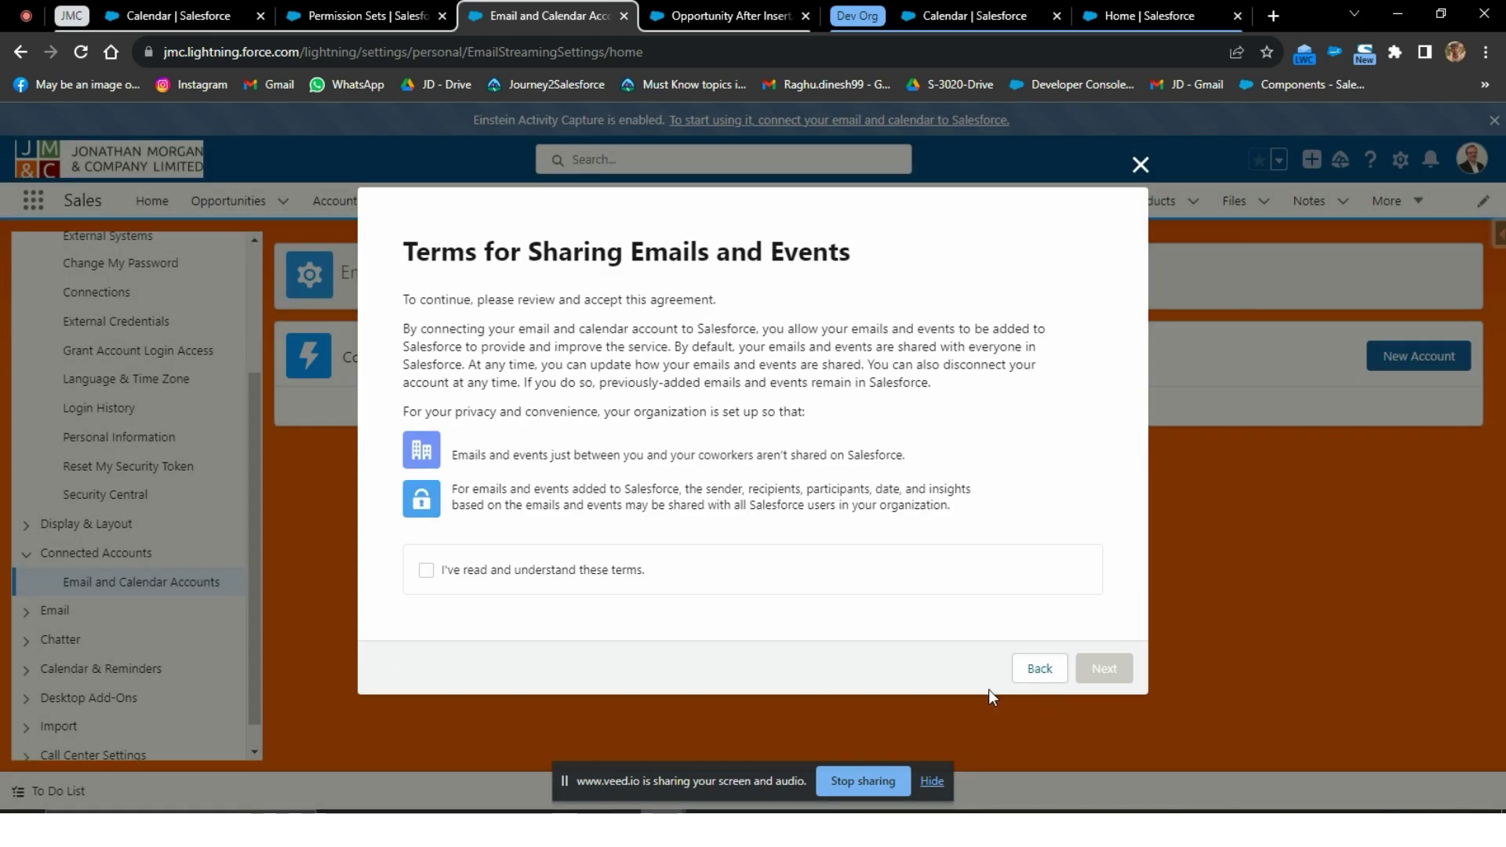
left_click(1040, 668)
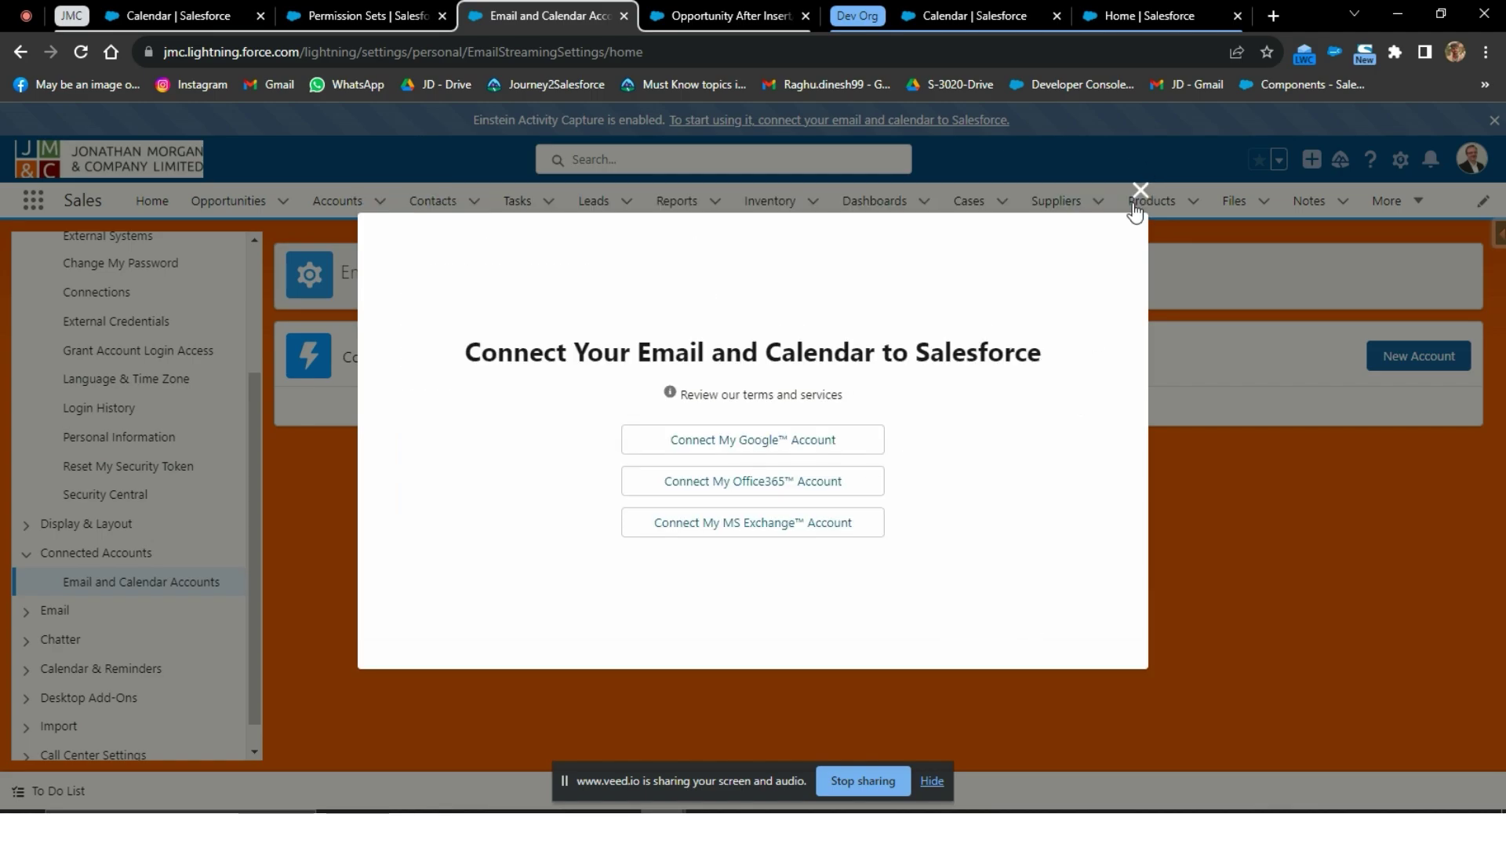
left_click(1141, 192)
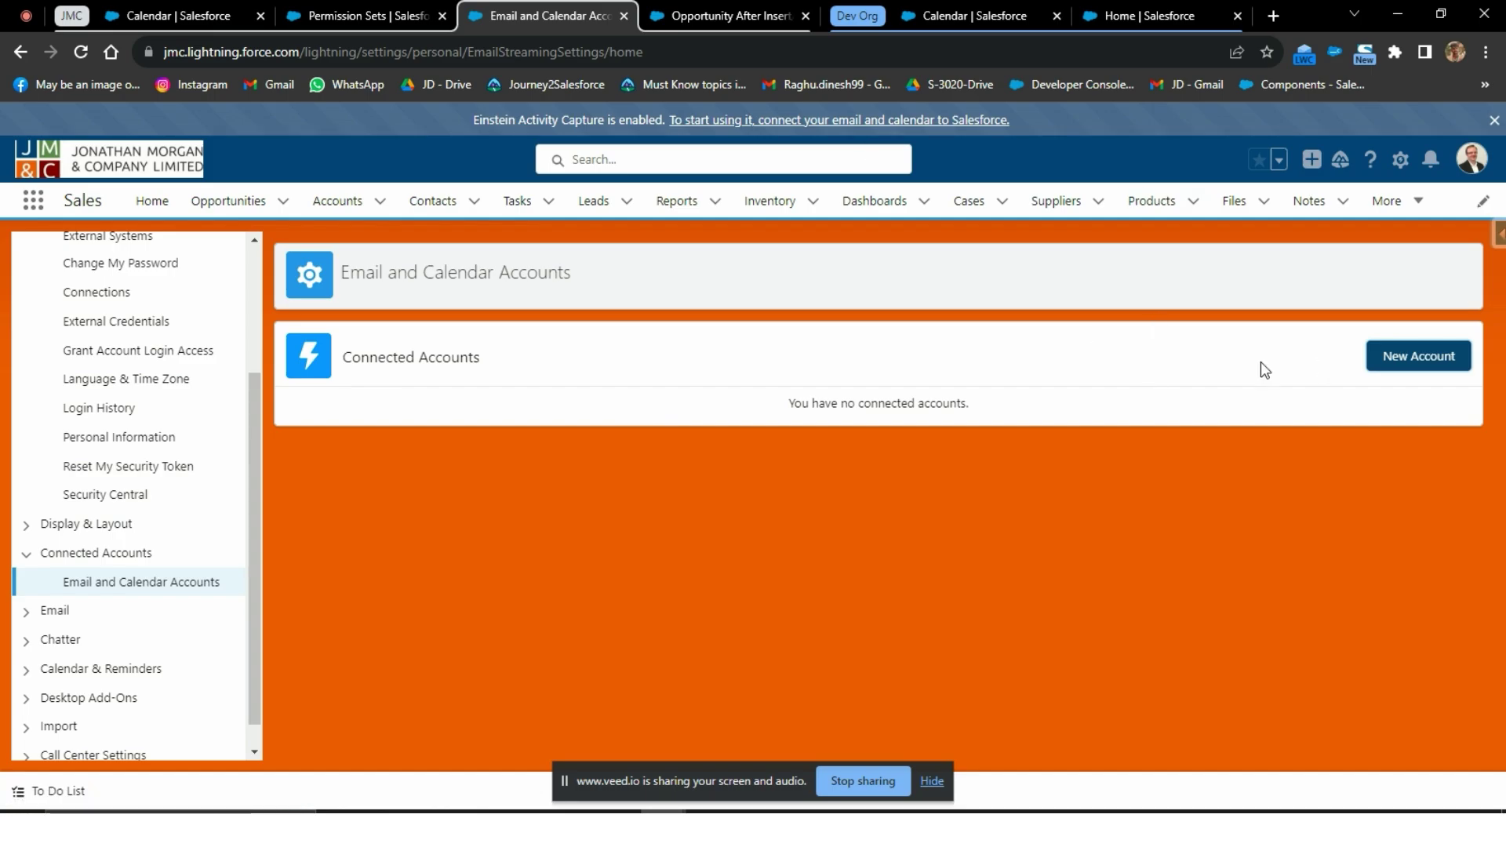
Switch to the developer org and view the Einstein Activity Capture configurations listing First Assignments.
left_click(70, 16)
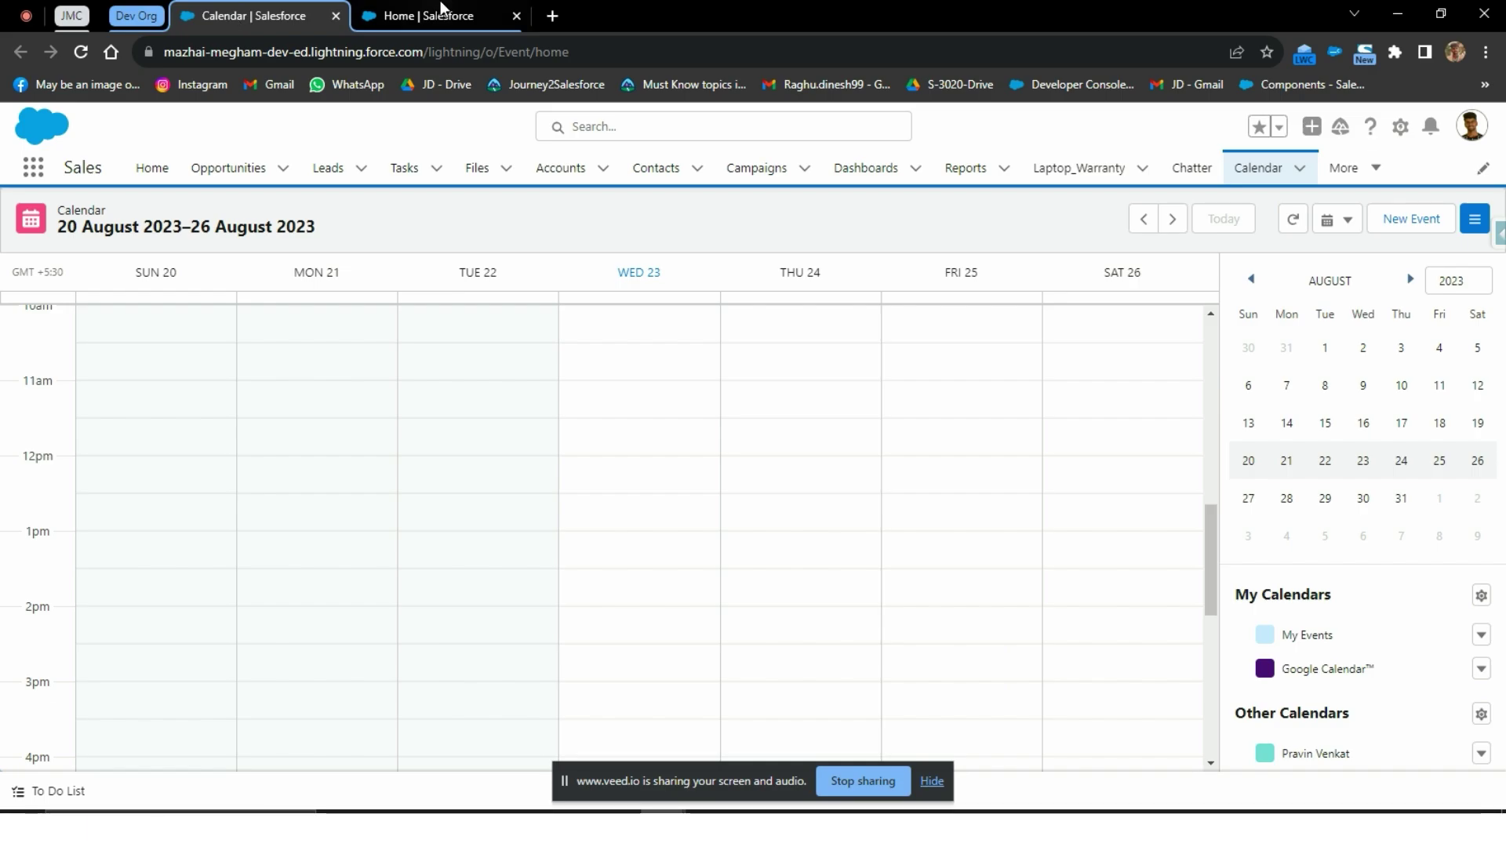
left_click(432, 14)
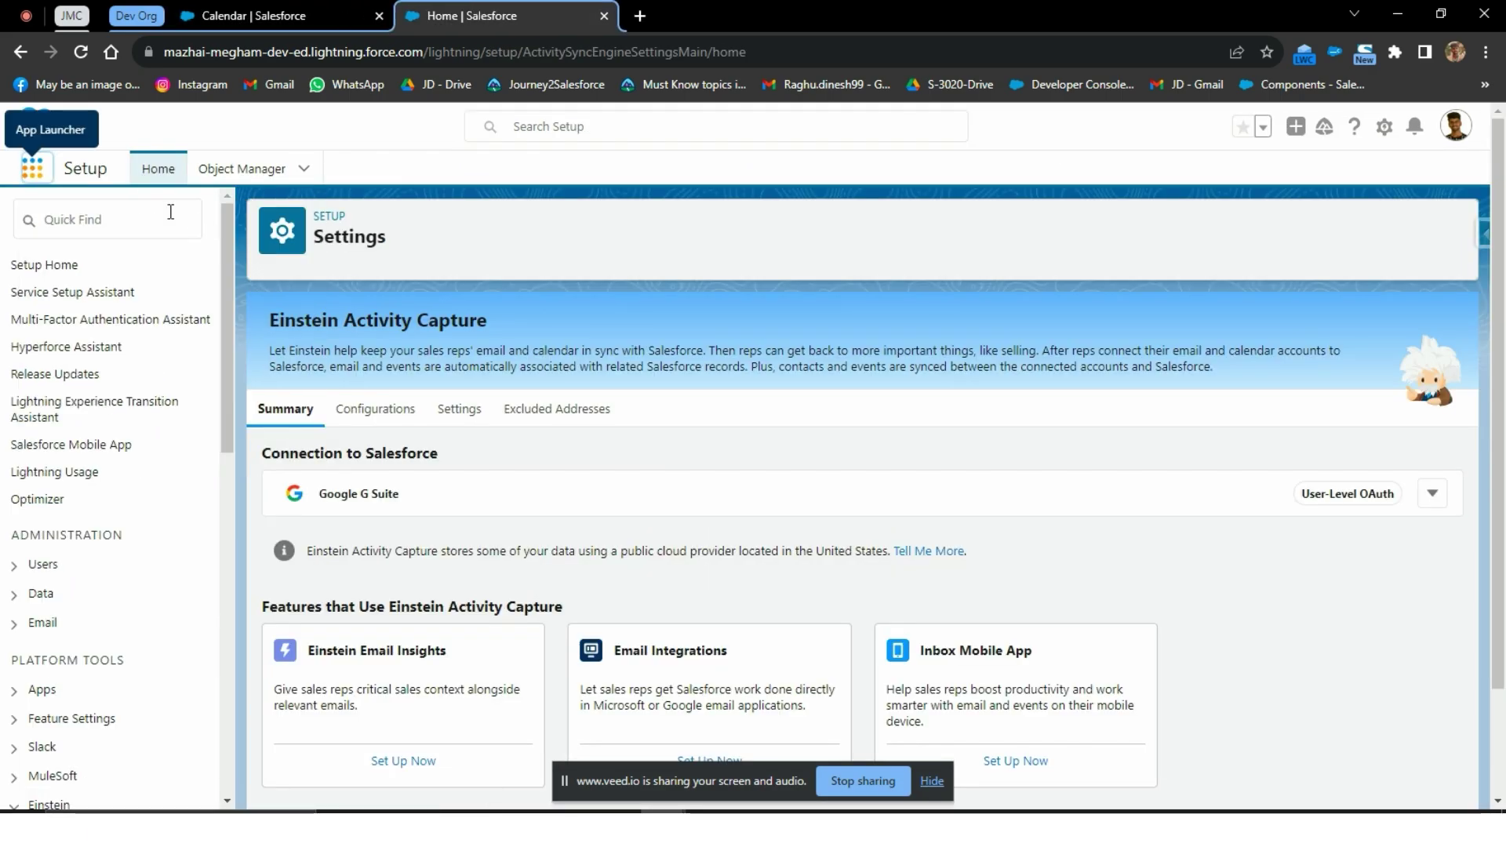
left_click(171, 212)
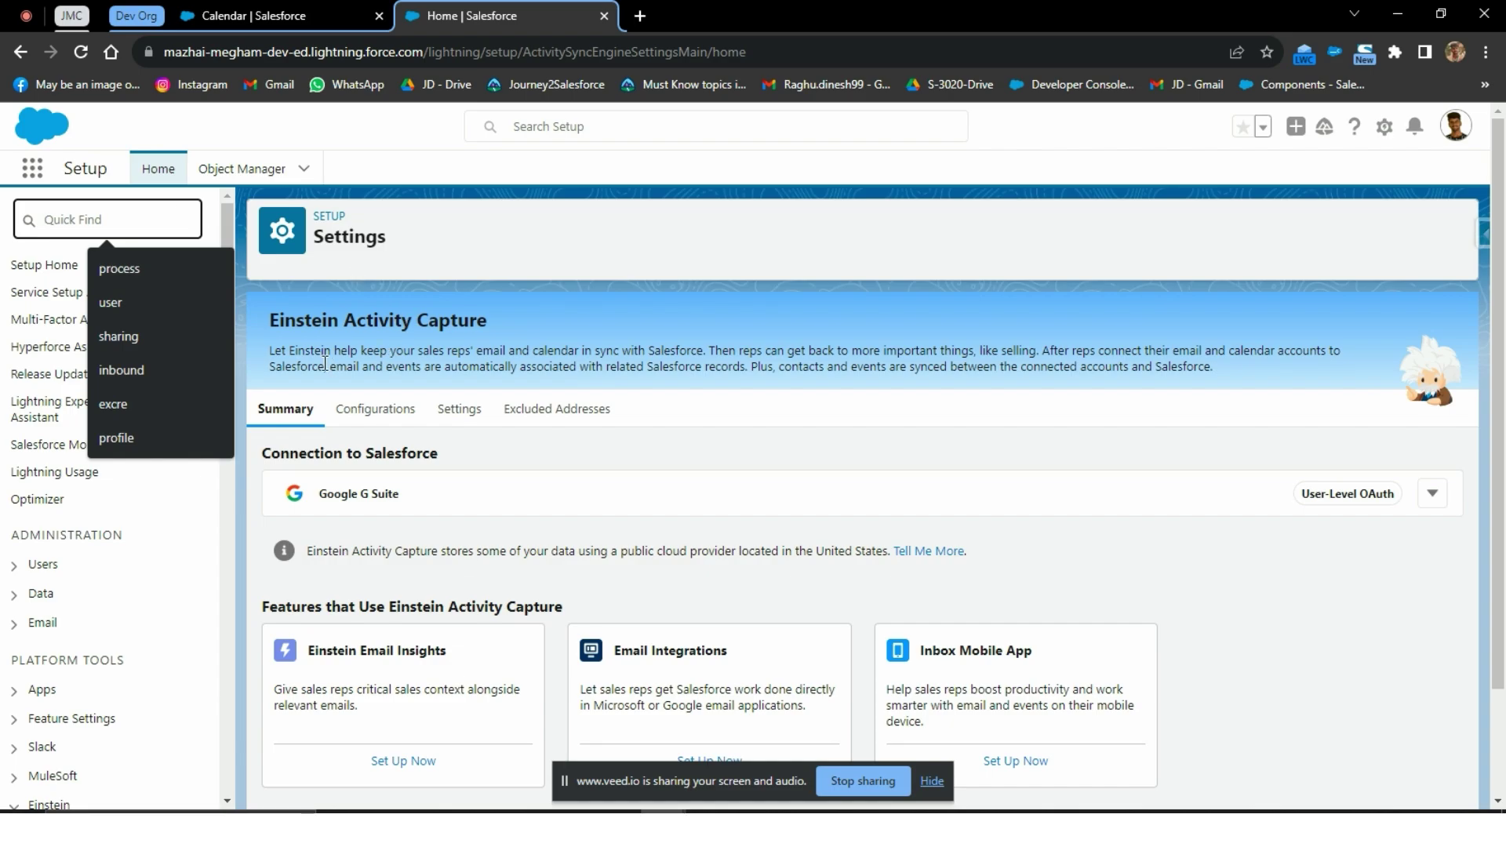
left_click(388, 421)
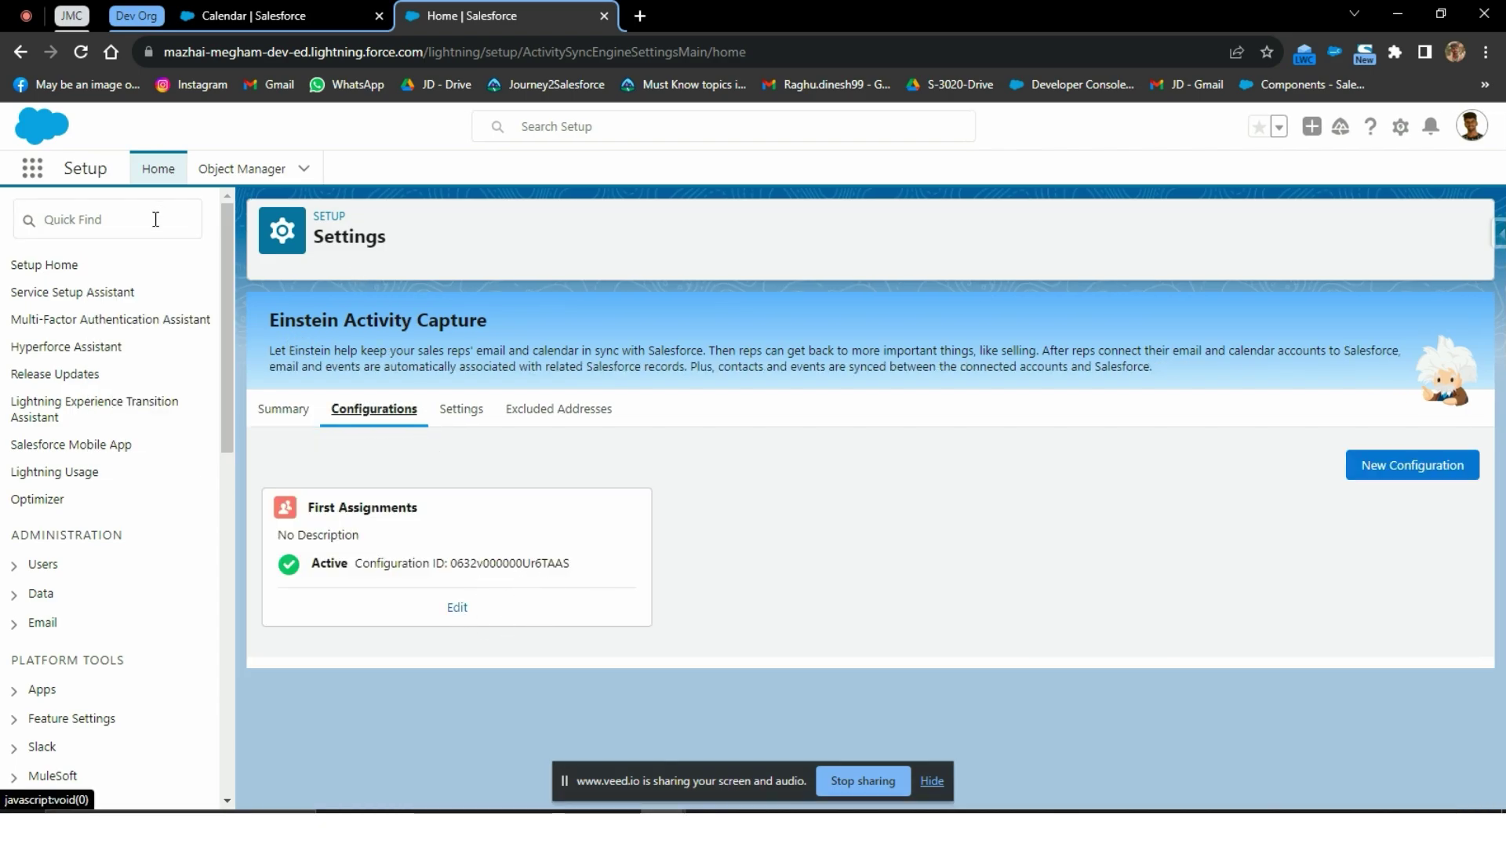
Open Settings from the avatar menu in a new browser tab.
left_click(1472, 126)
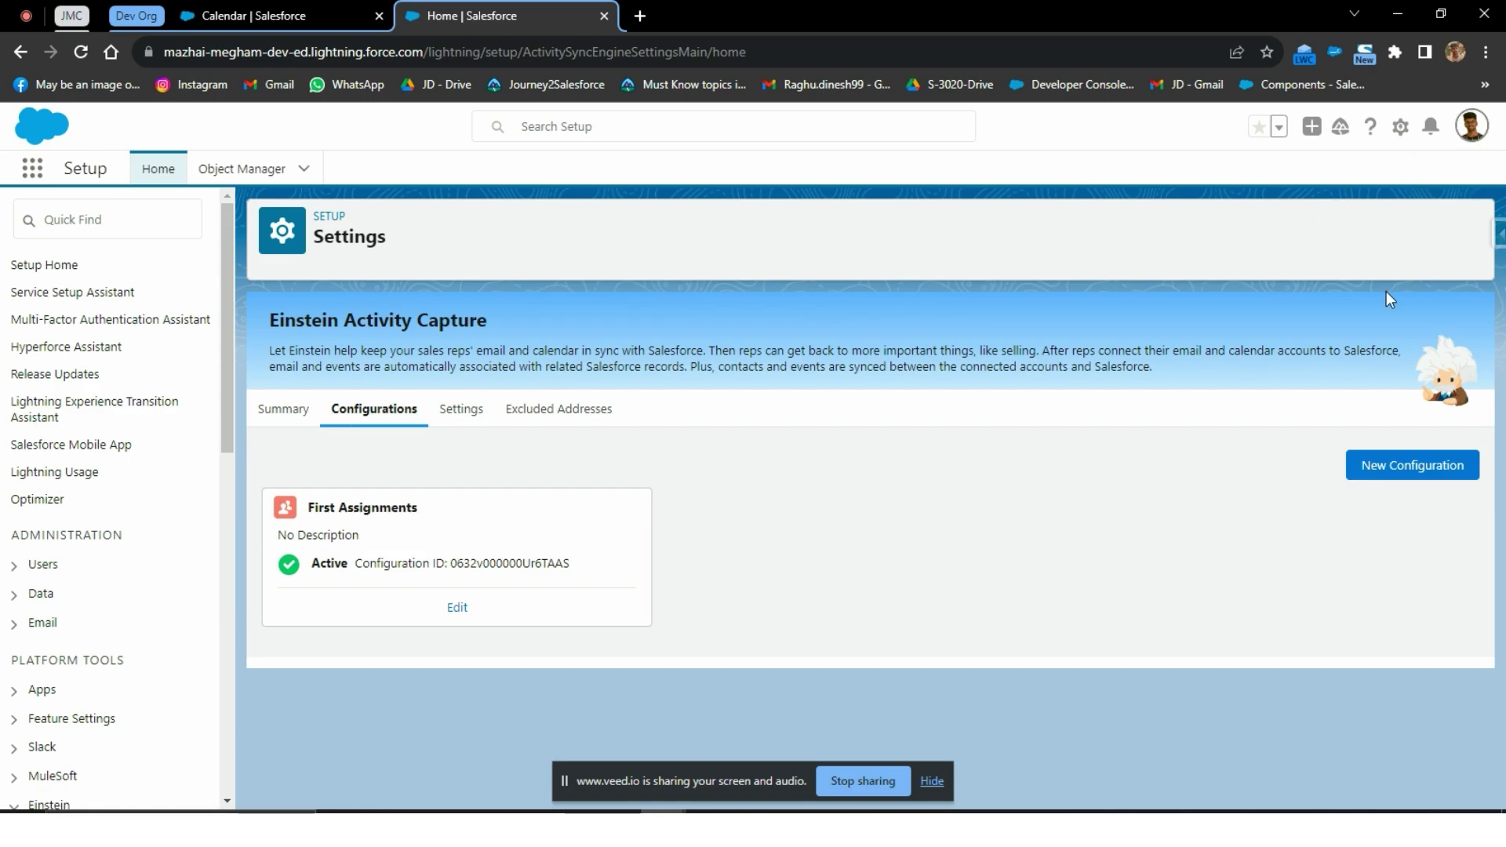
right_click(1243, 219)
left_click(1274, 226)
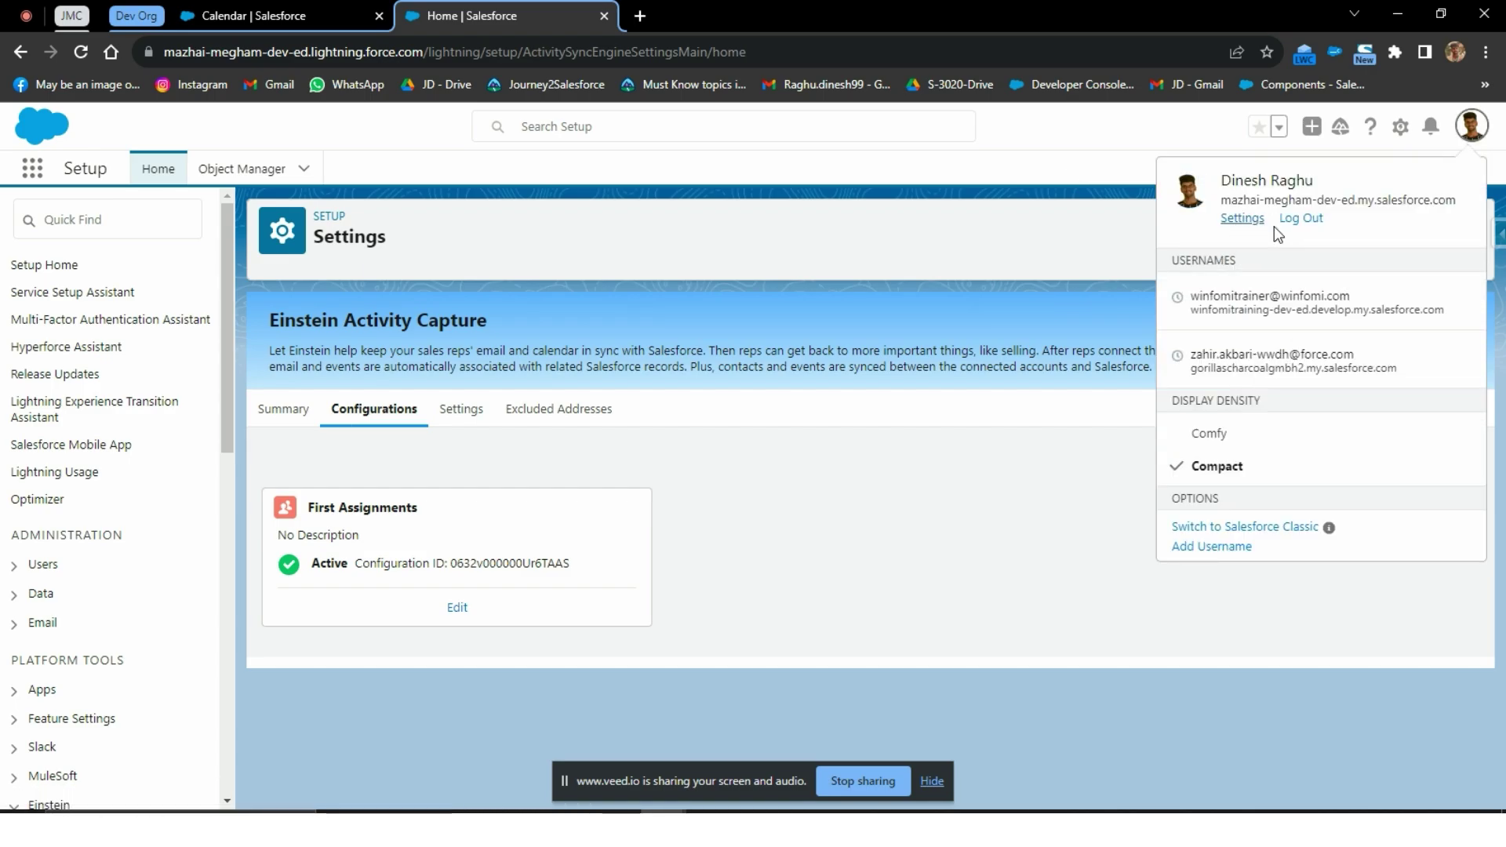
In the new personal settings tab, select the user's email address.
left_click(769, 9)
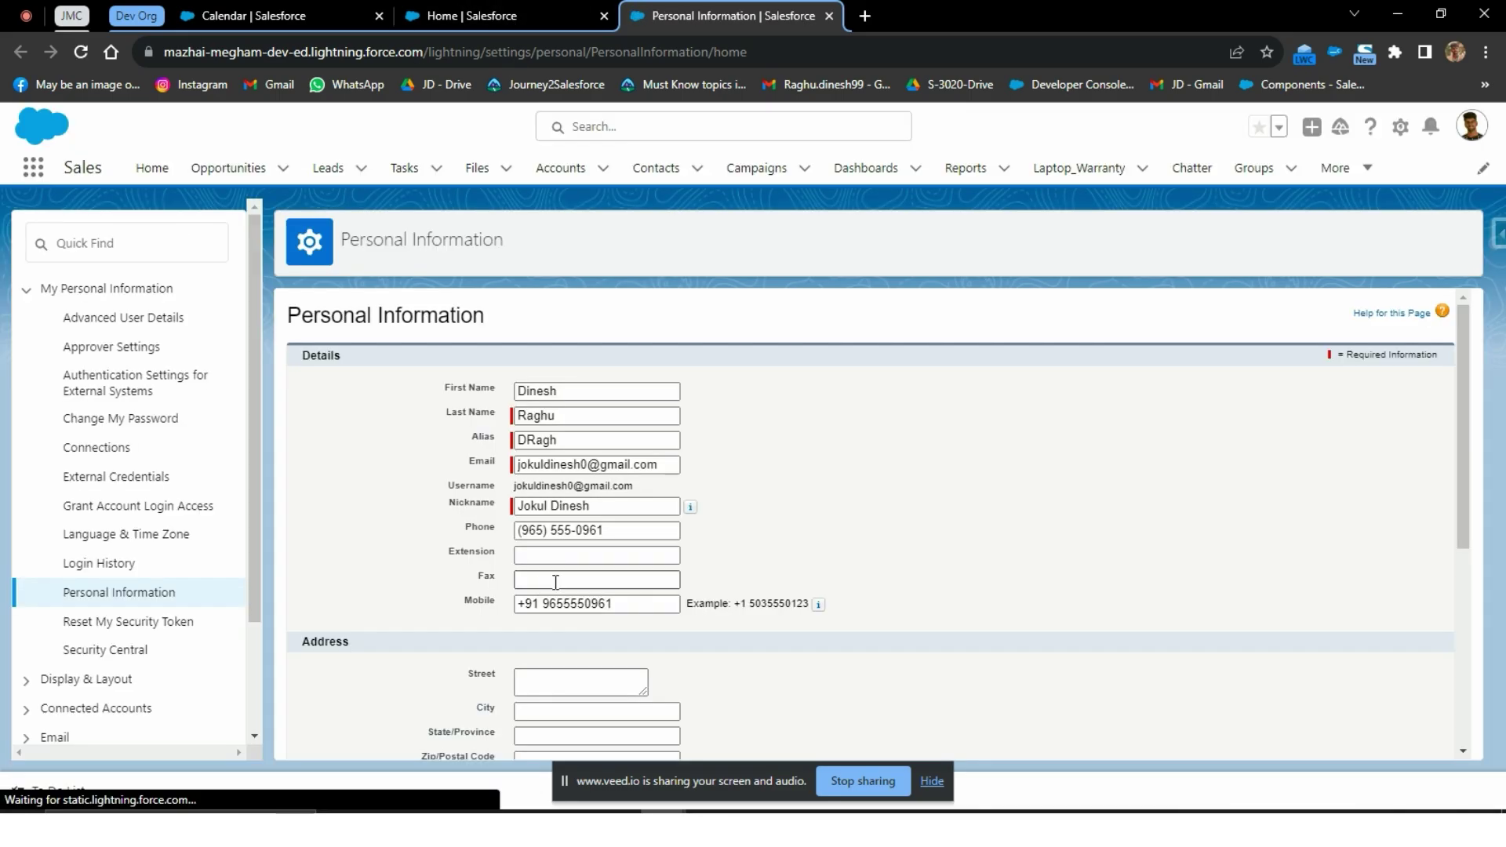
left_click(528, 463)
triple_click(668, 468)
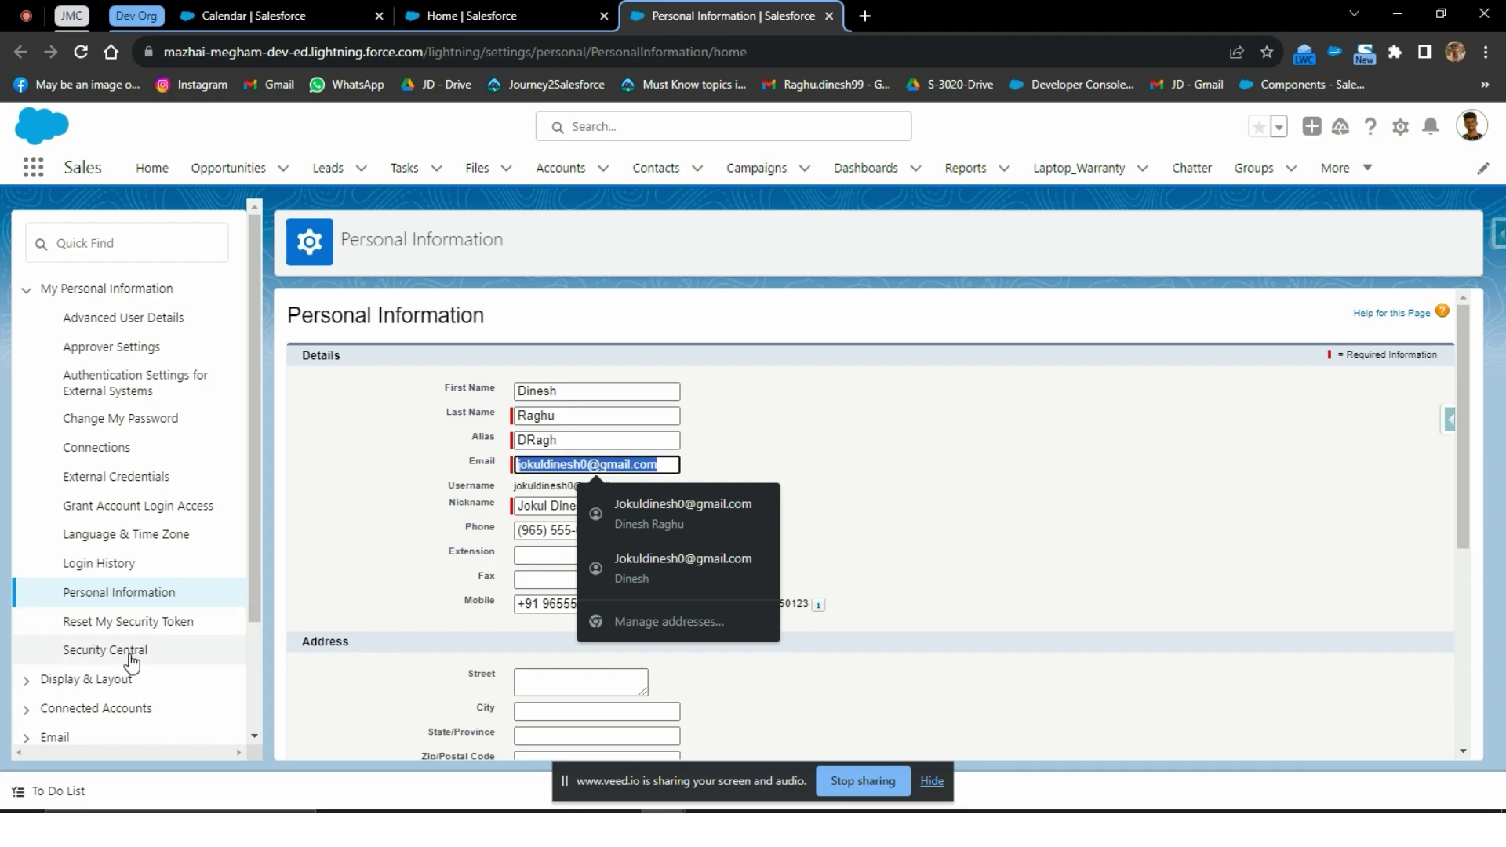
left_click(109, 709)
Under Connected Accounts, delete the connected Google account and confirm the deletion.
left_click(109, 708)
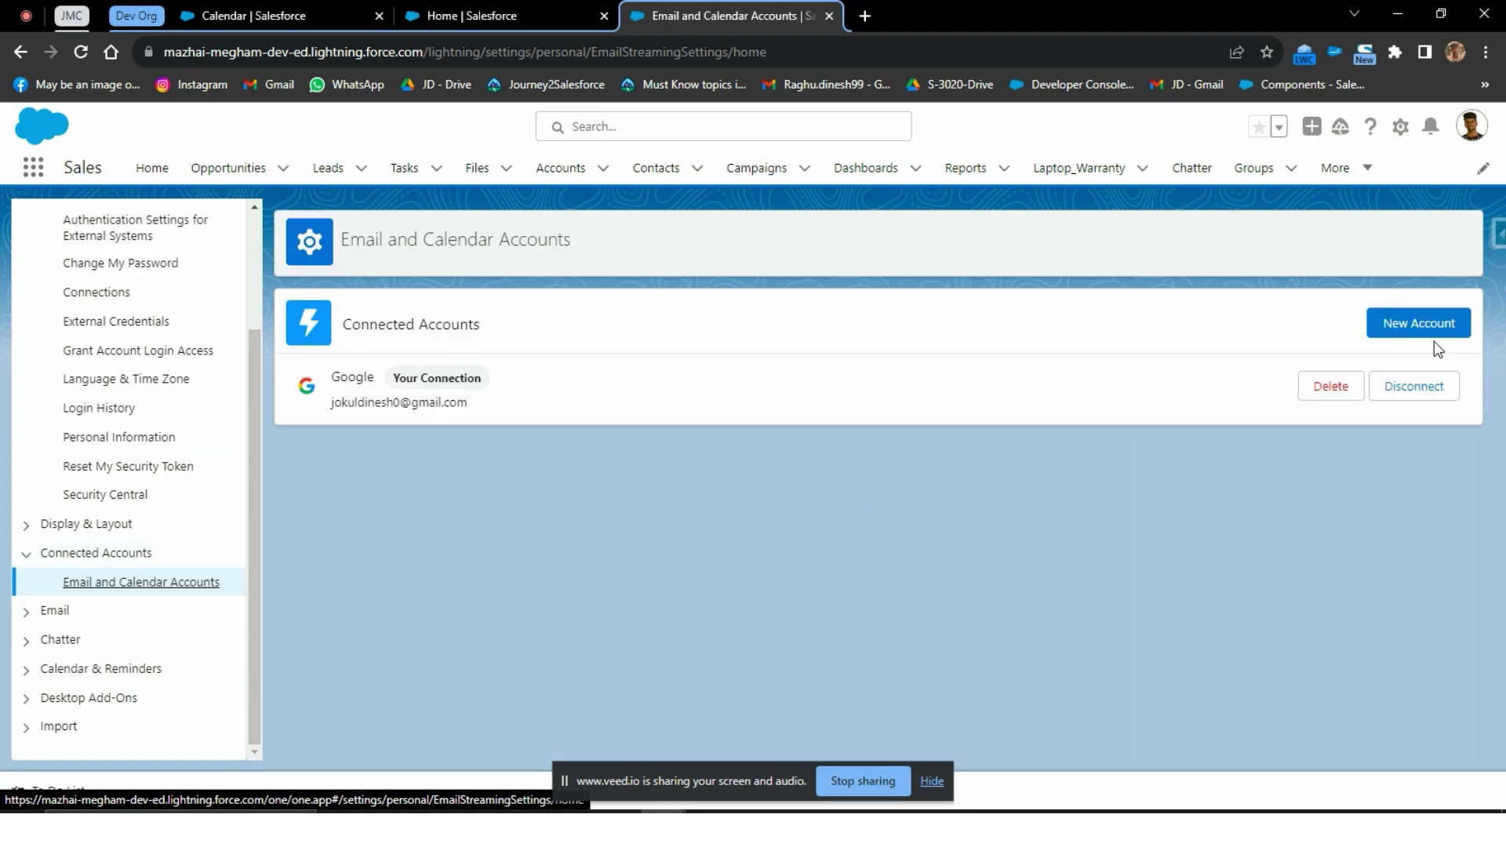
left_click(1306, 393)
left_click(1006, 512)
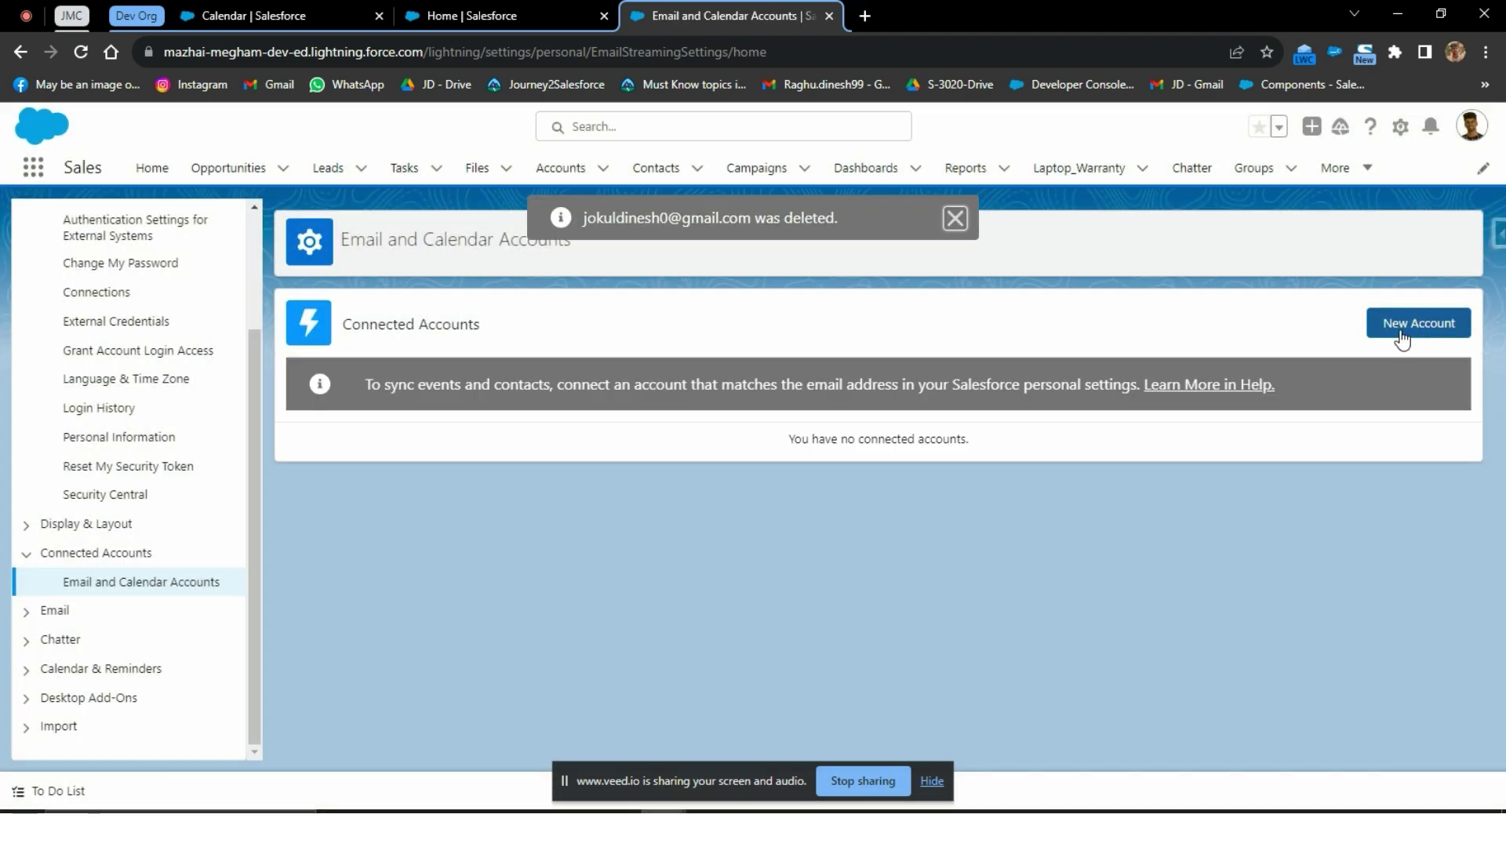
left_click(1417, 320)
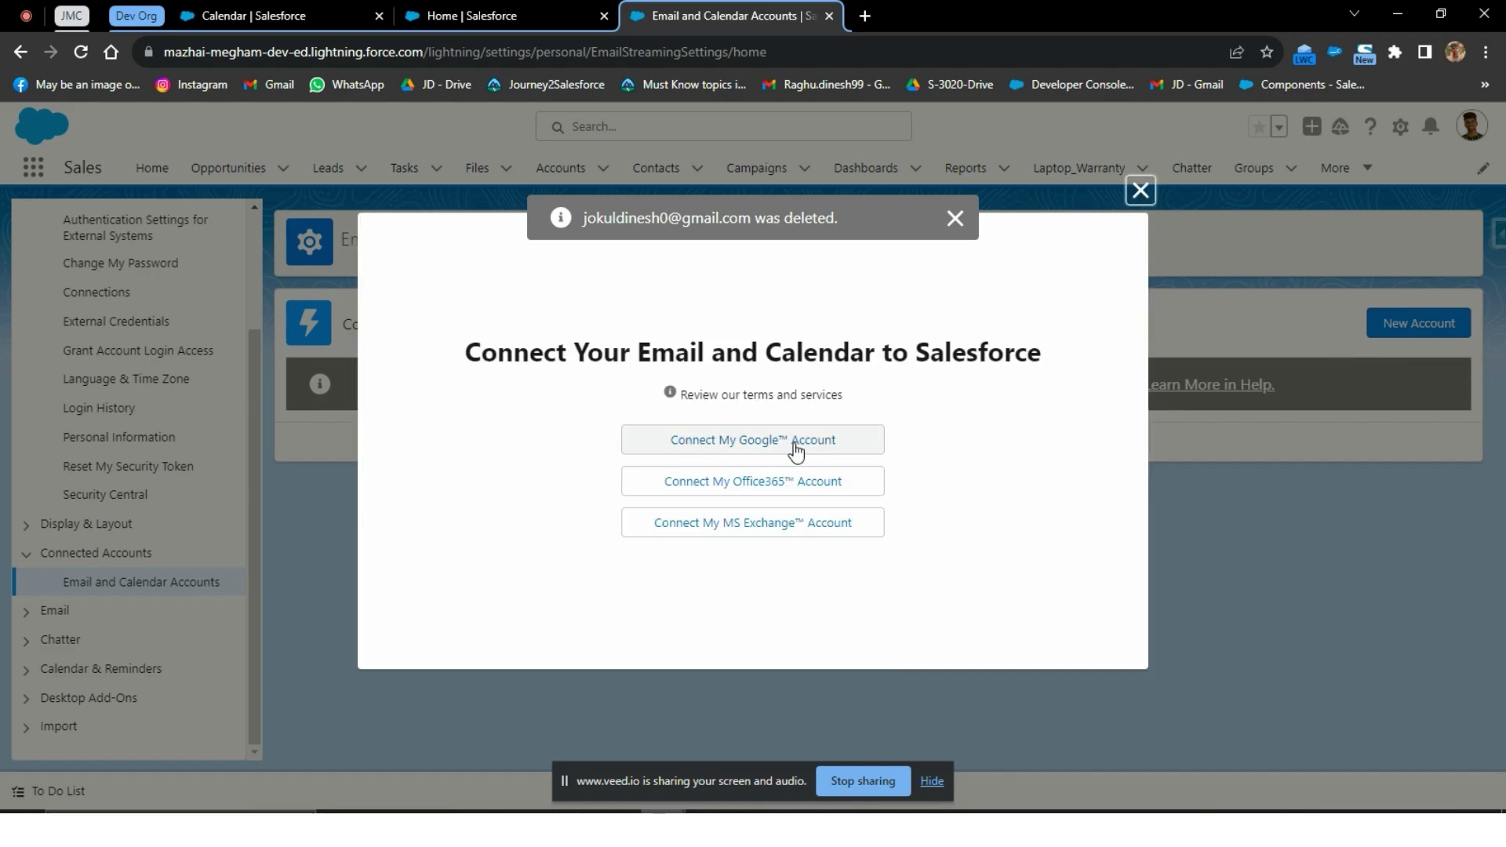
Connect My Google Account by choosing the Google account, then copy the connected email address.
left_click(754, 449)
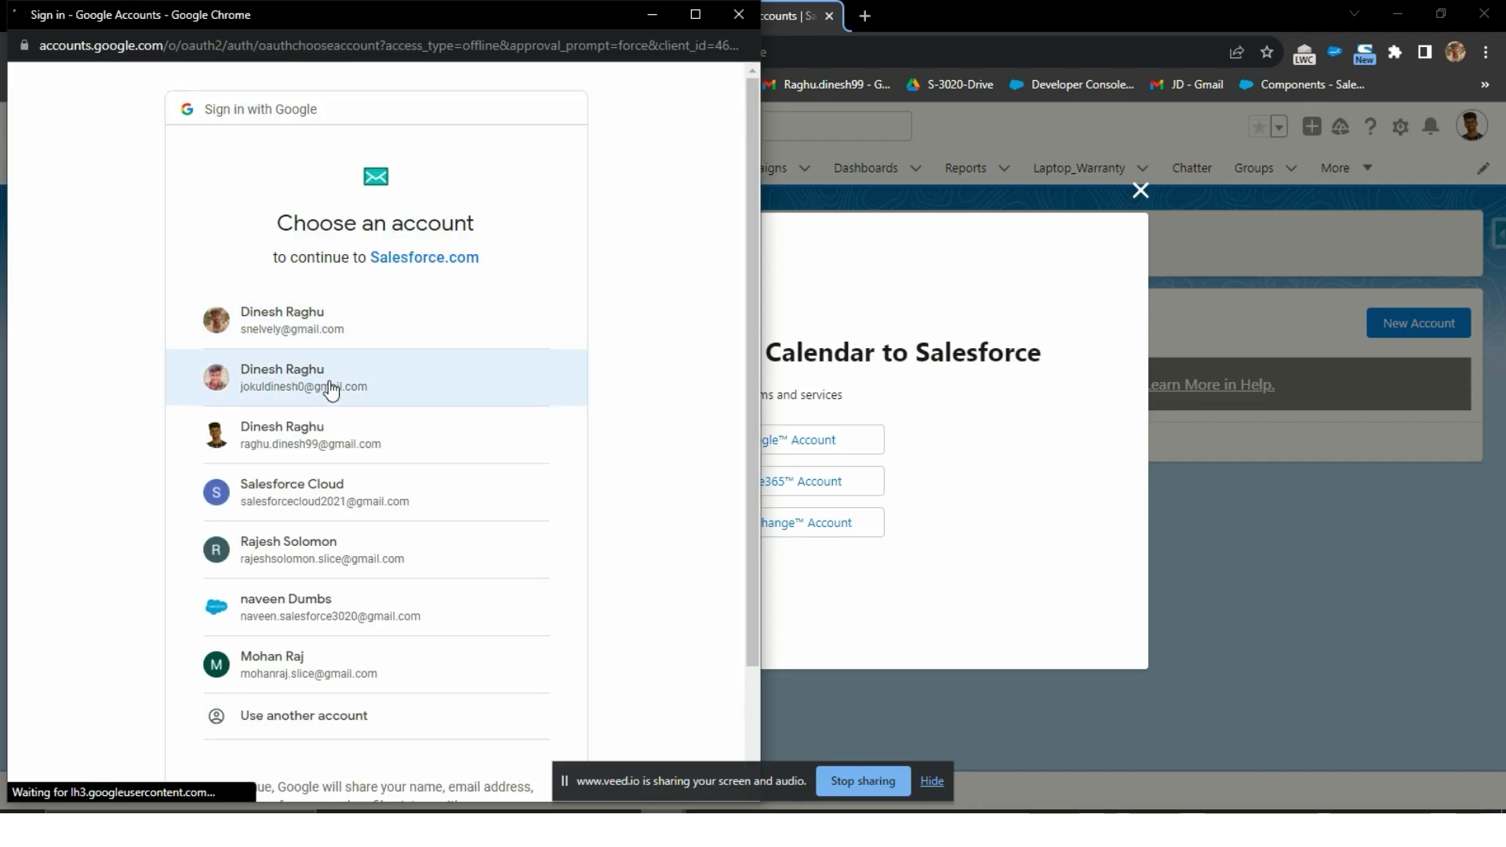
left_click(330, 390)
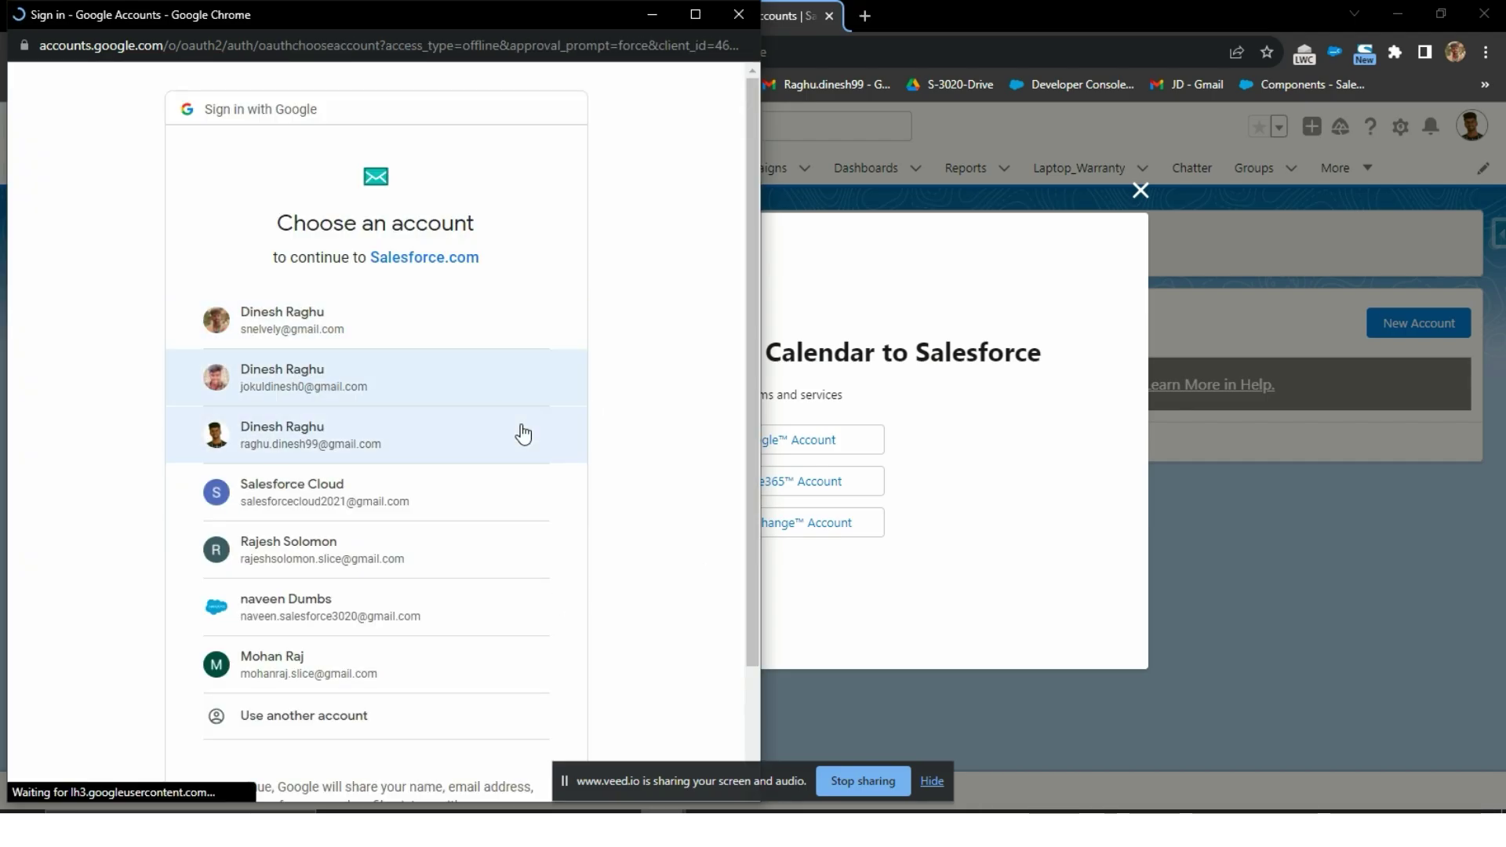
scroll(481, 675, "up", 1)
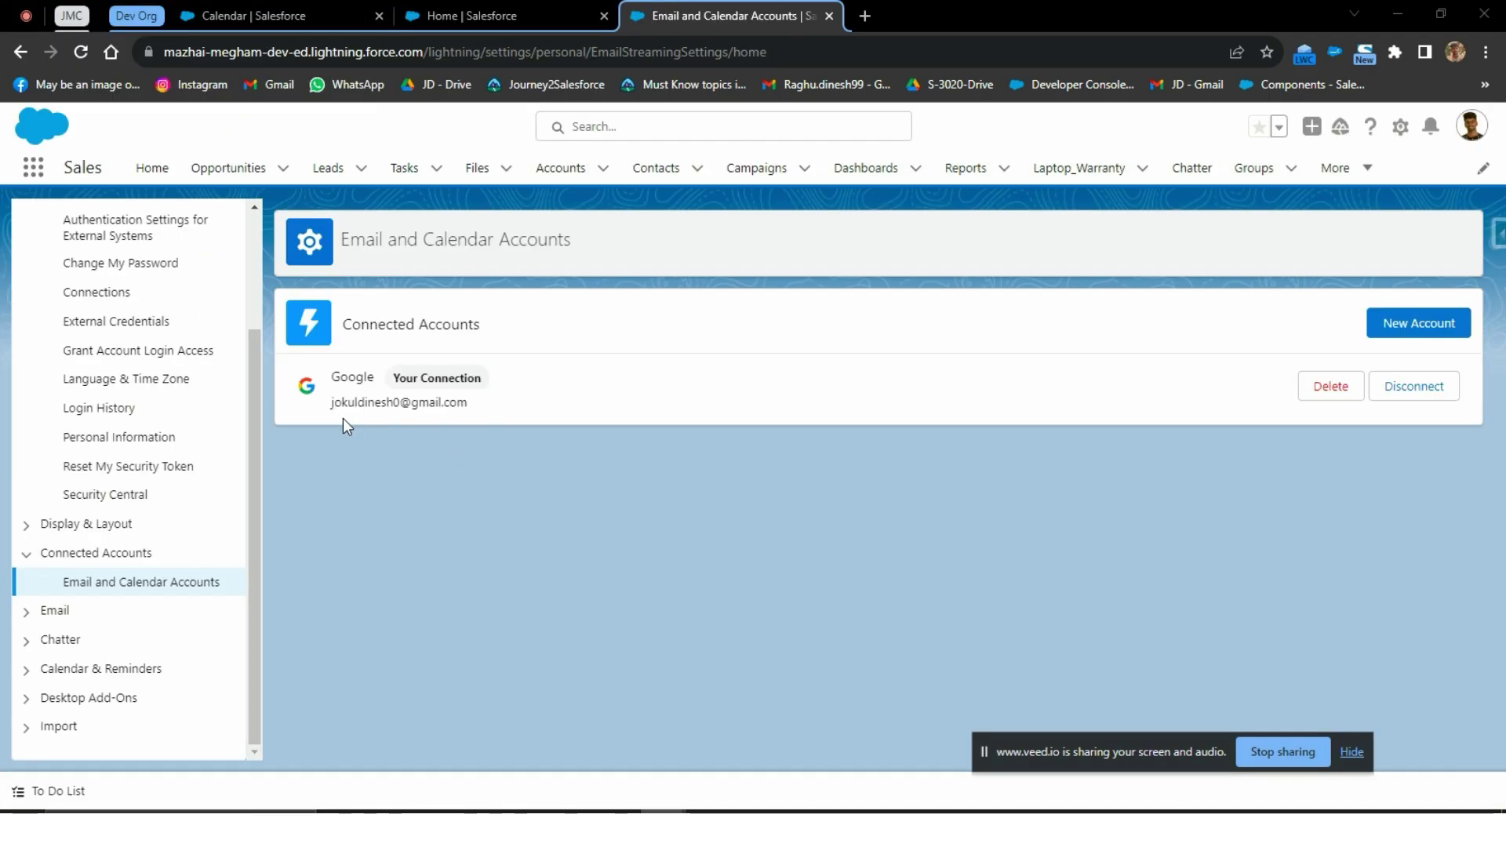
left_click_drag(330, 410, 480, 418)
key("ctrl+c")
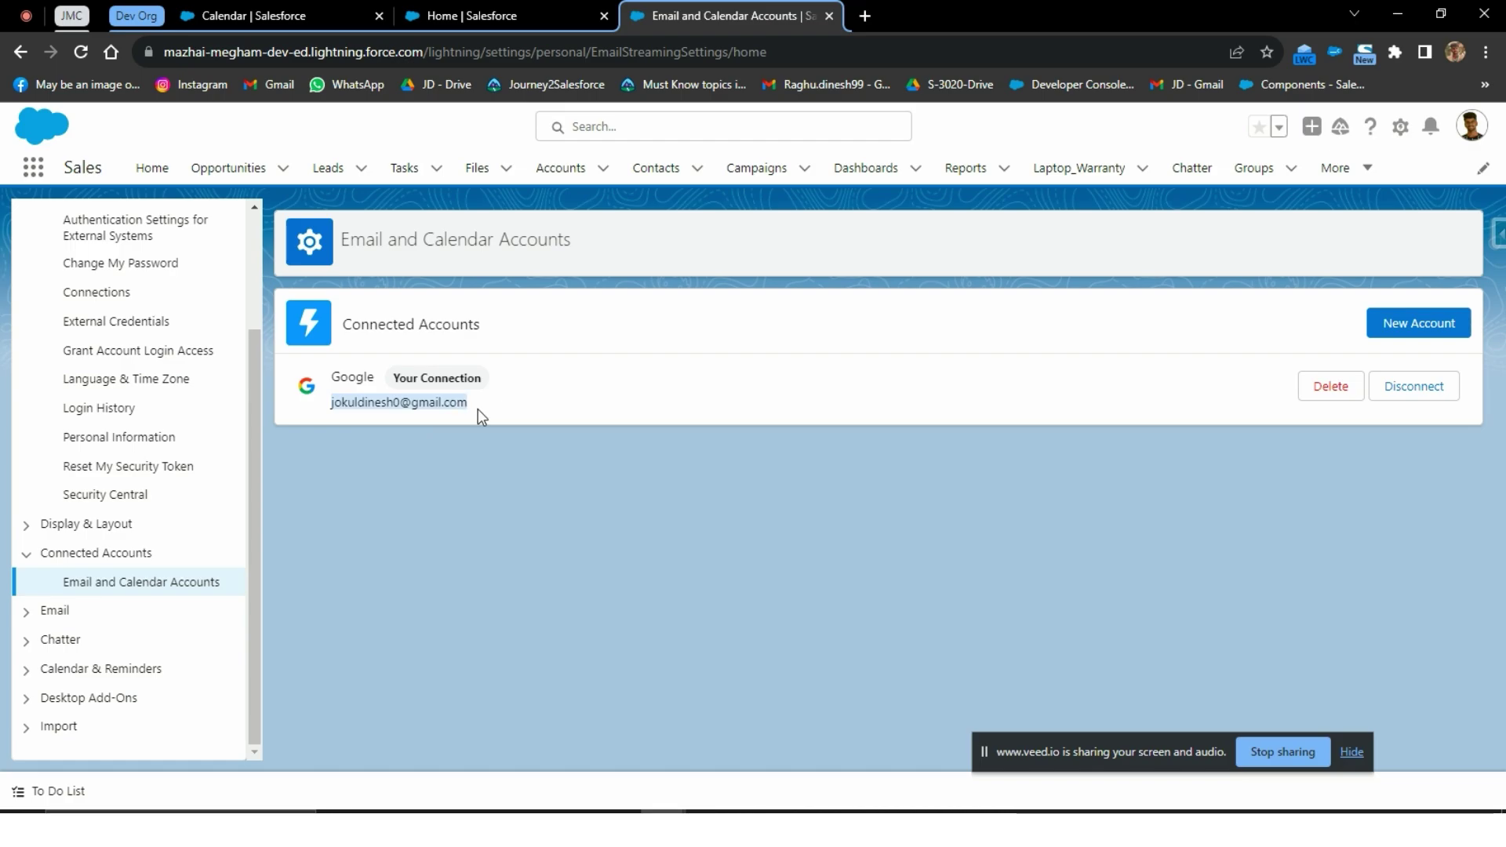
scroll(168, 494, "up", 3)
left_click(311, 13)
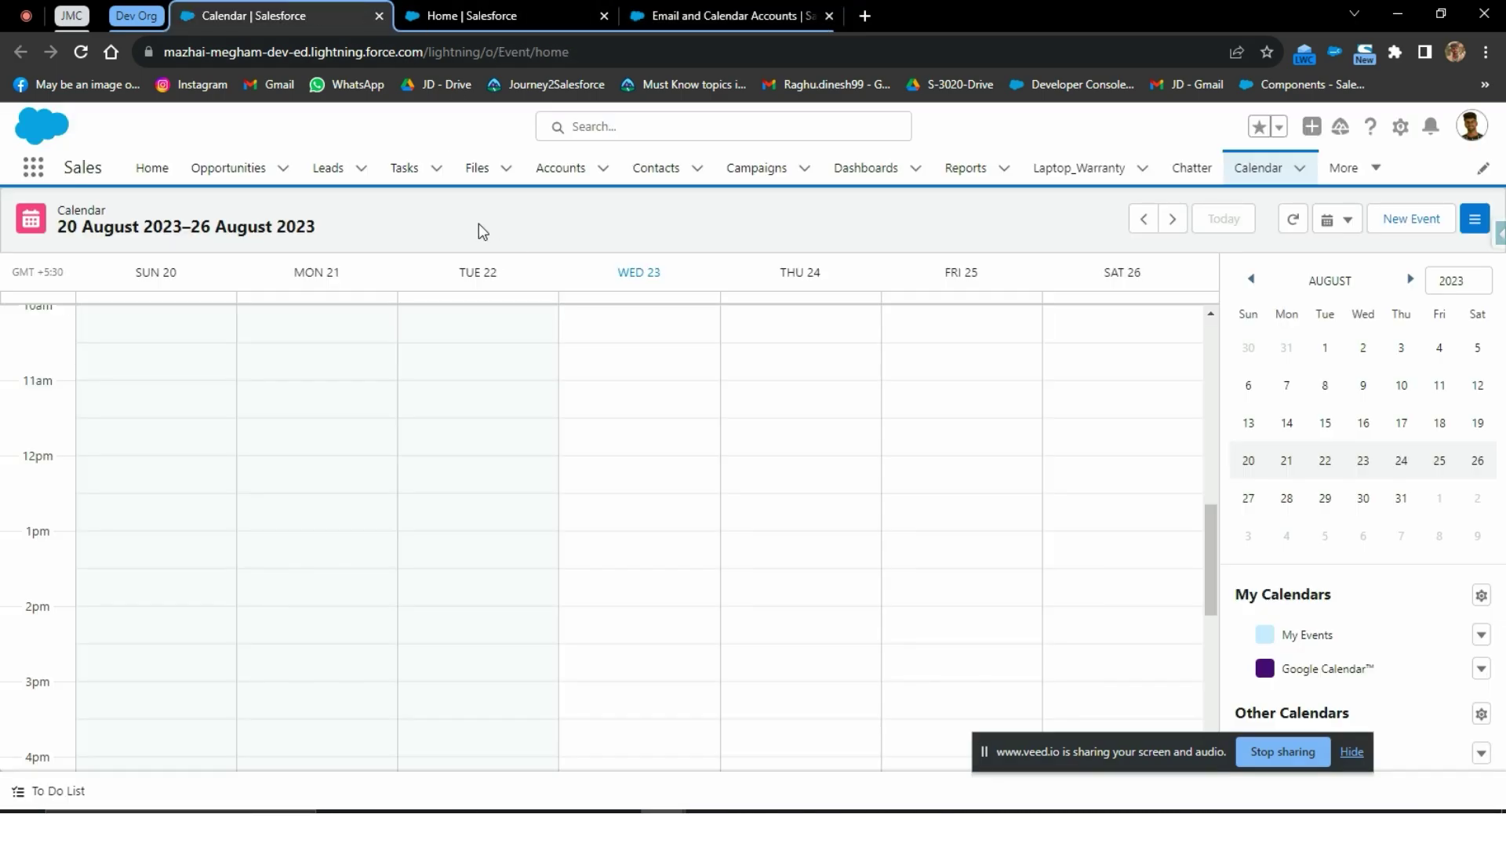
Load Google Calendar in a new tab from clipboard history and check the signed-in account.
left_click(863, 15)
key("ctrl+v")
key("Escape")
key("super+v")
key("Down")
key("Down")
key("Down")
key("Down")
key("Return")
key("Return")
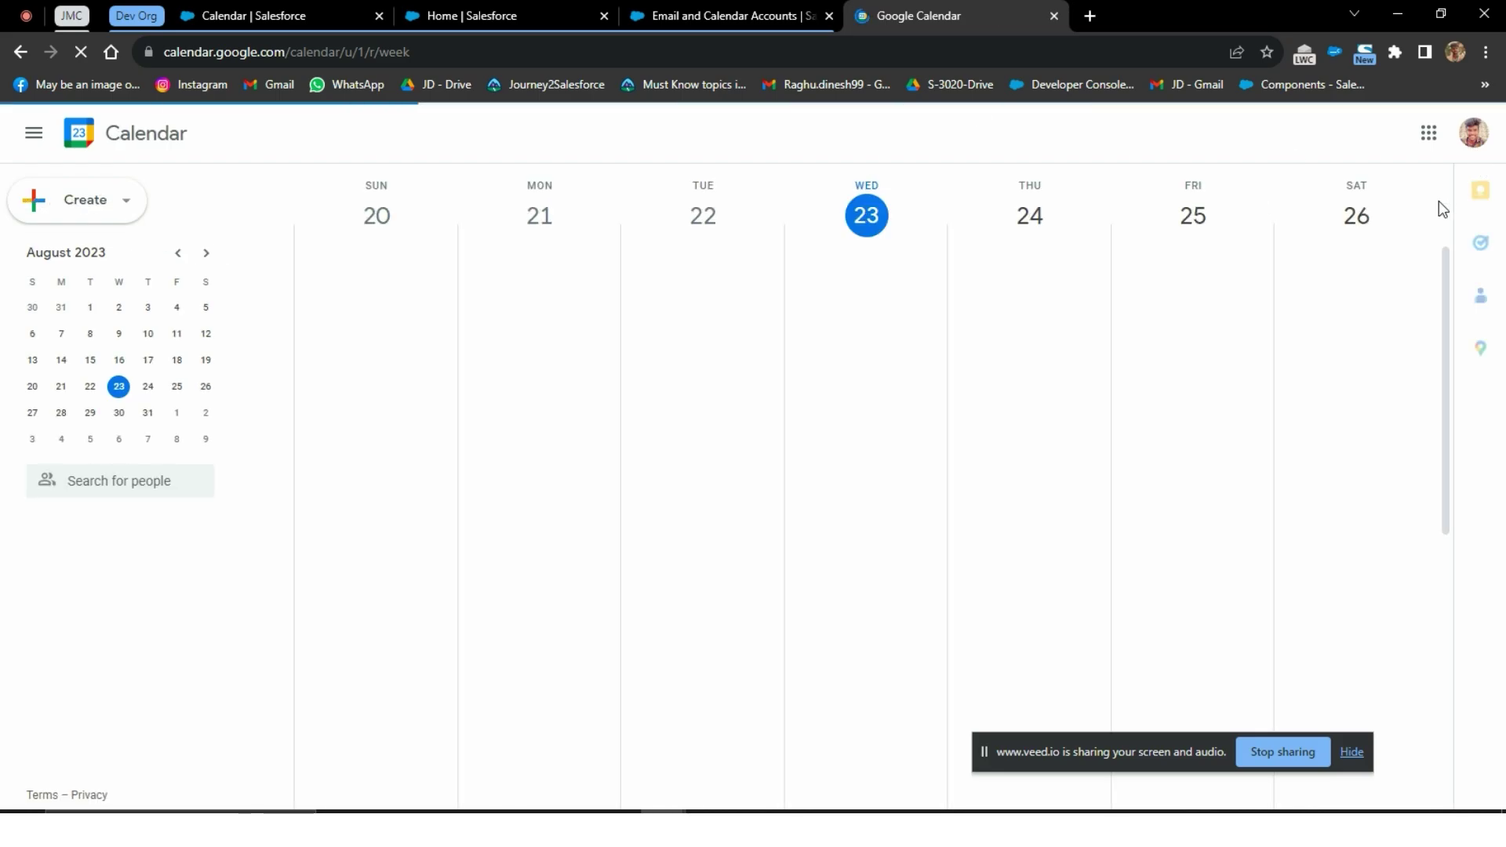
left_click(1473, 133)
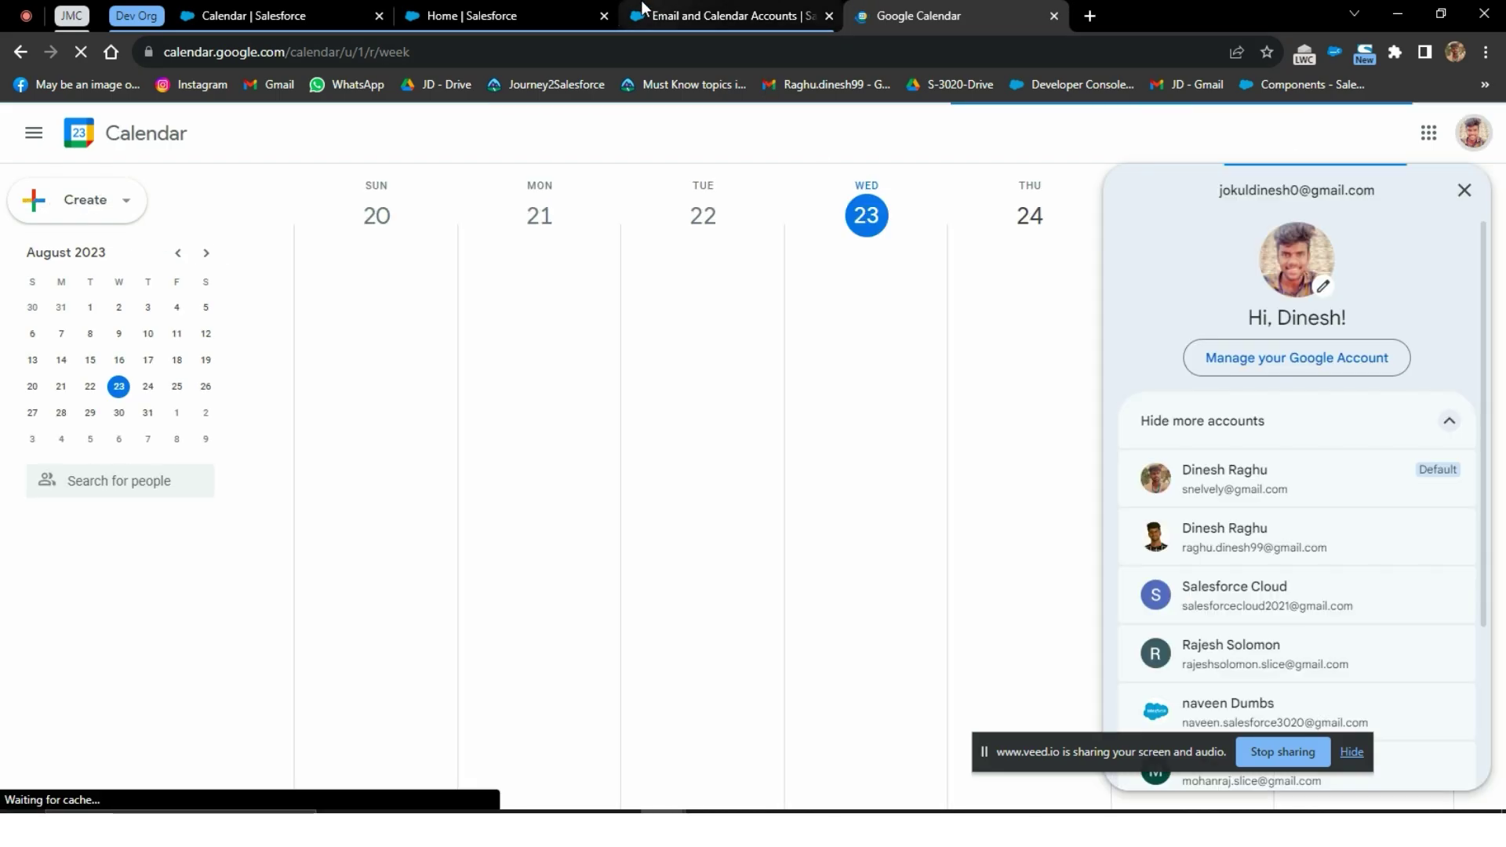
left_click(266, 16)
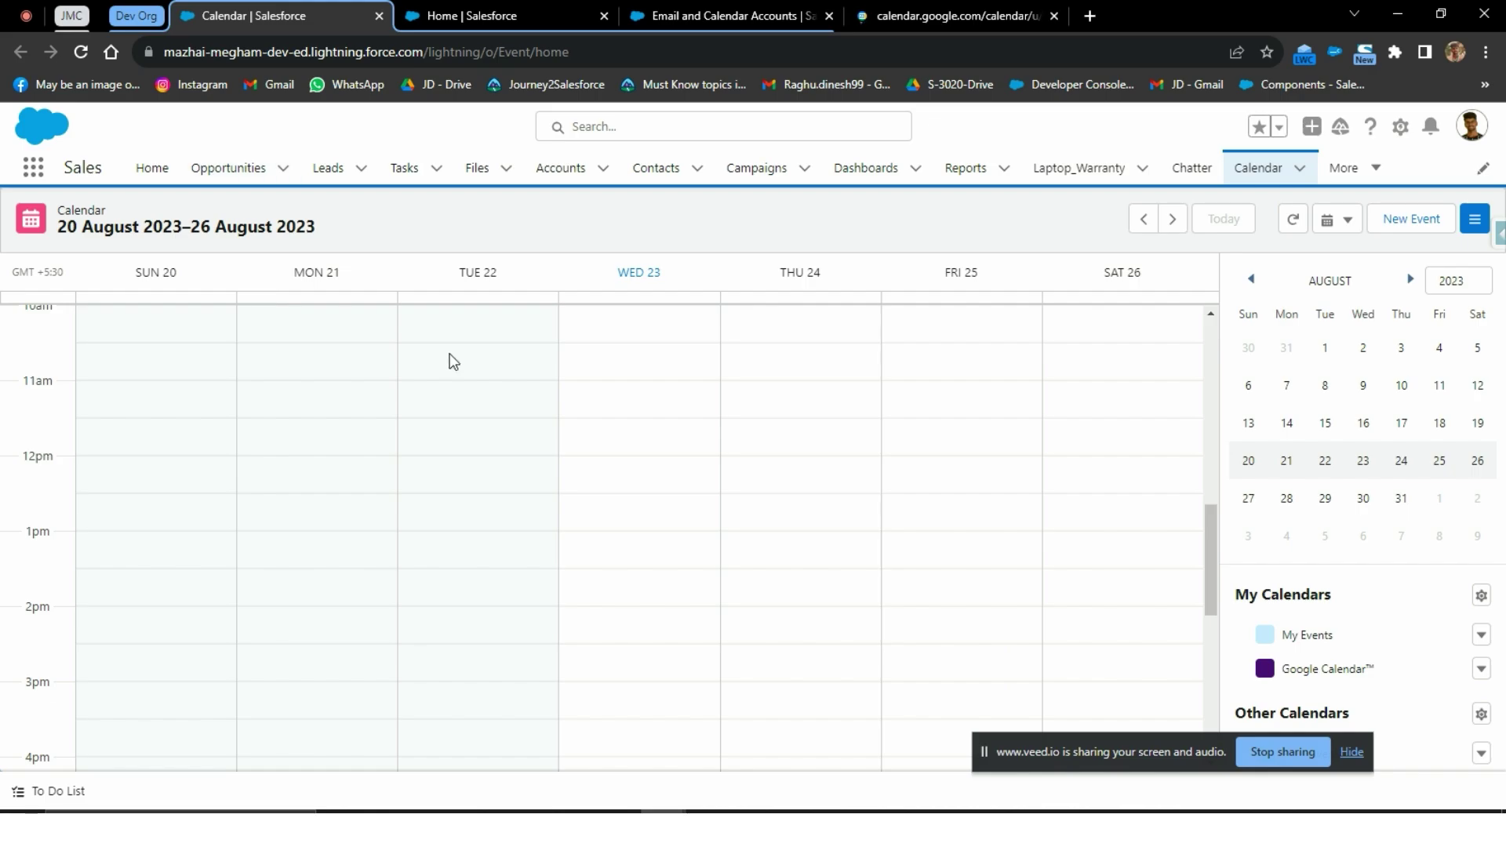
Create an event on Thursday 24 August titled 'New Test Opportunity', linked to the test contact.
left_click(741, 482)
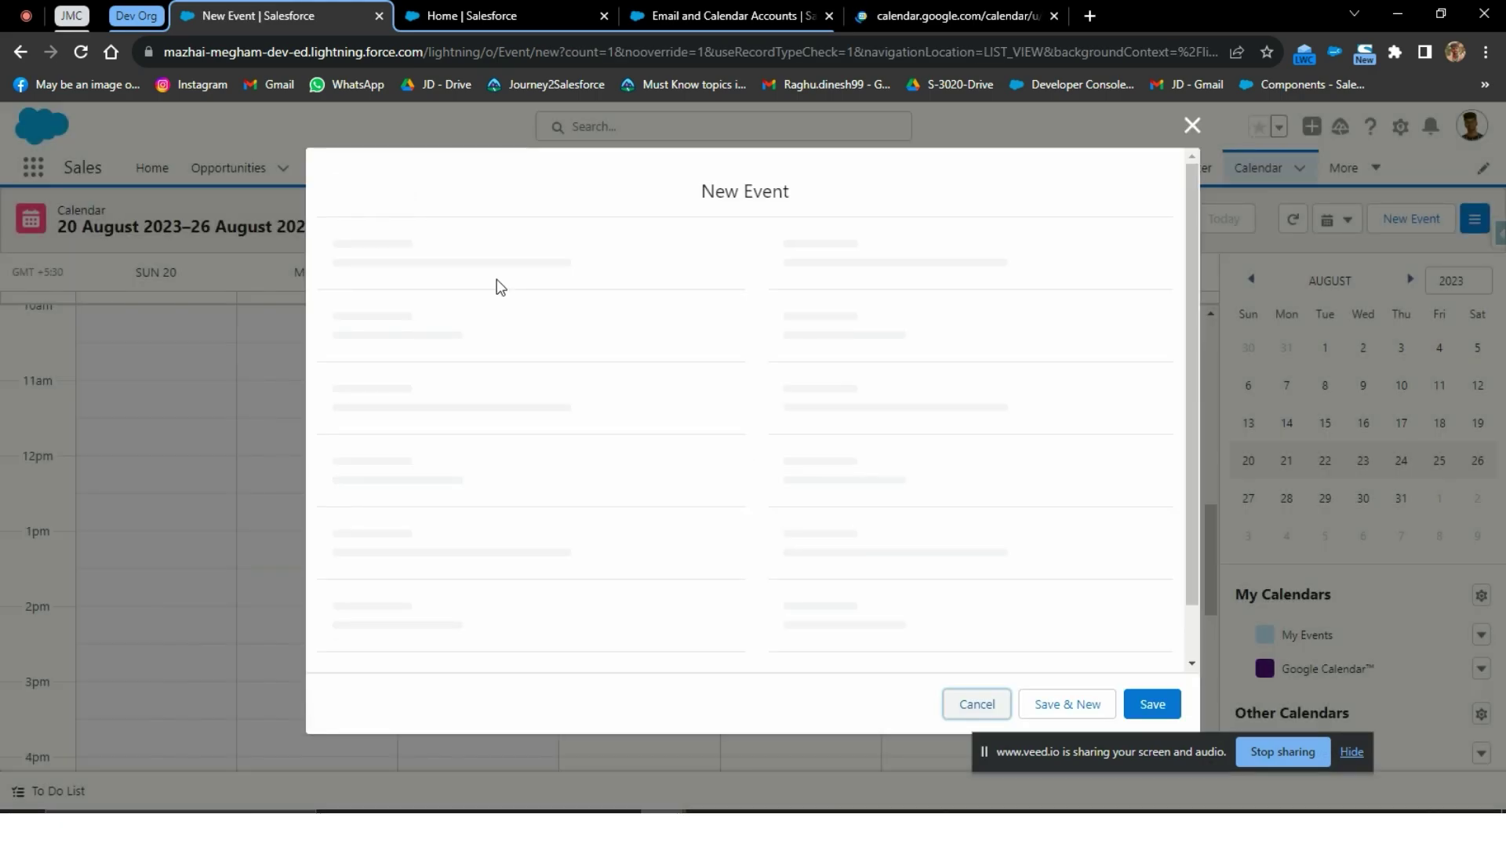
left_click(543, 357)
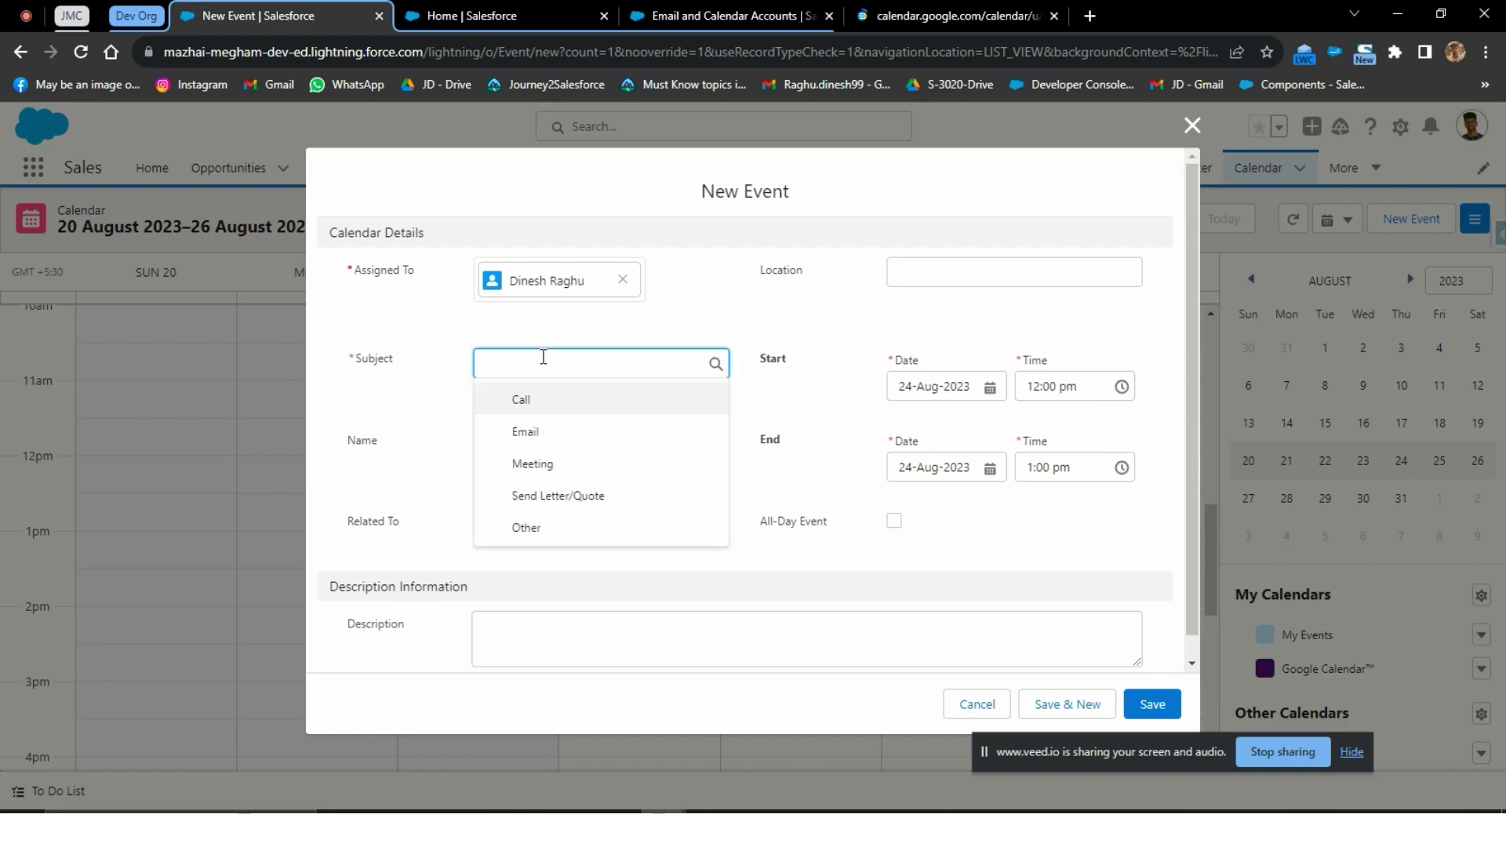
type("New")
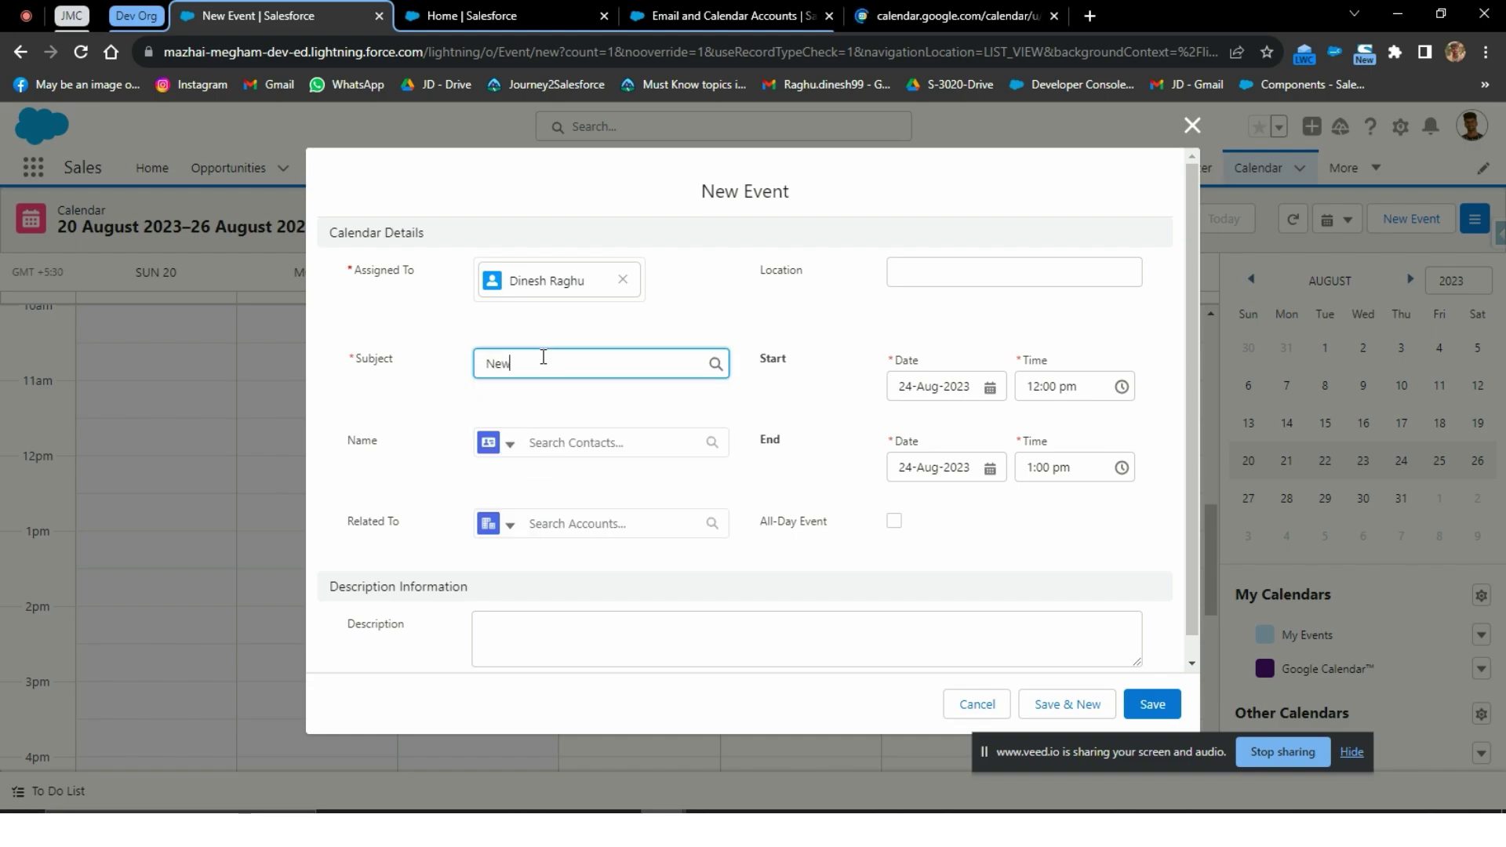
type(" Test Opportunity")
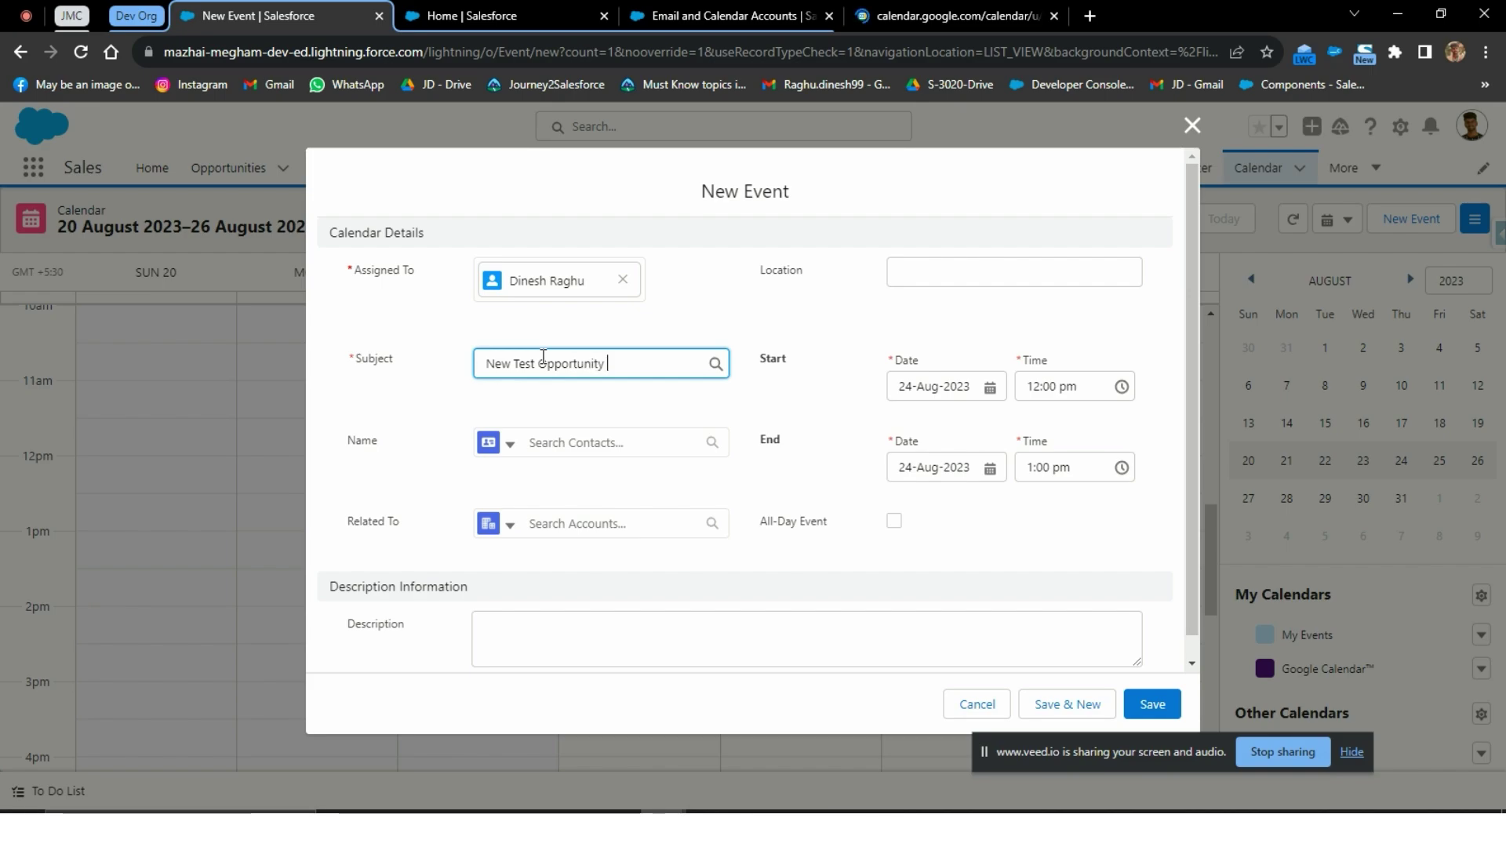
left_click(626, 449)
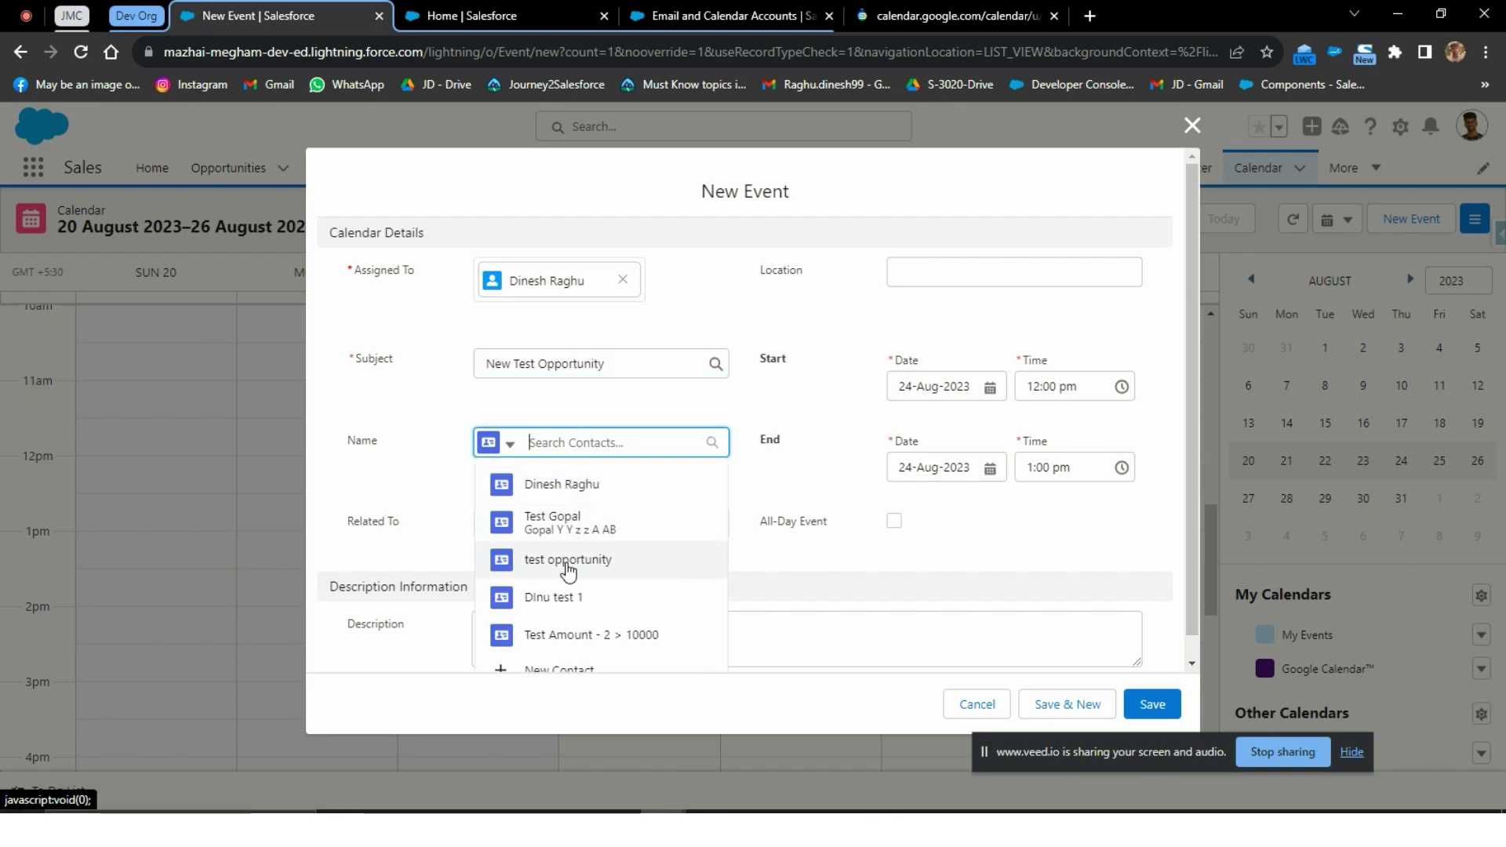
left_click(527, 599)
Try the related account search, dismiss the record type list, and start the event description.
left_click(510, 524)
left_click(510, 524)
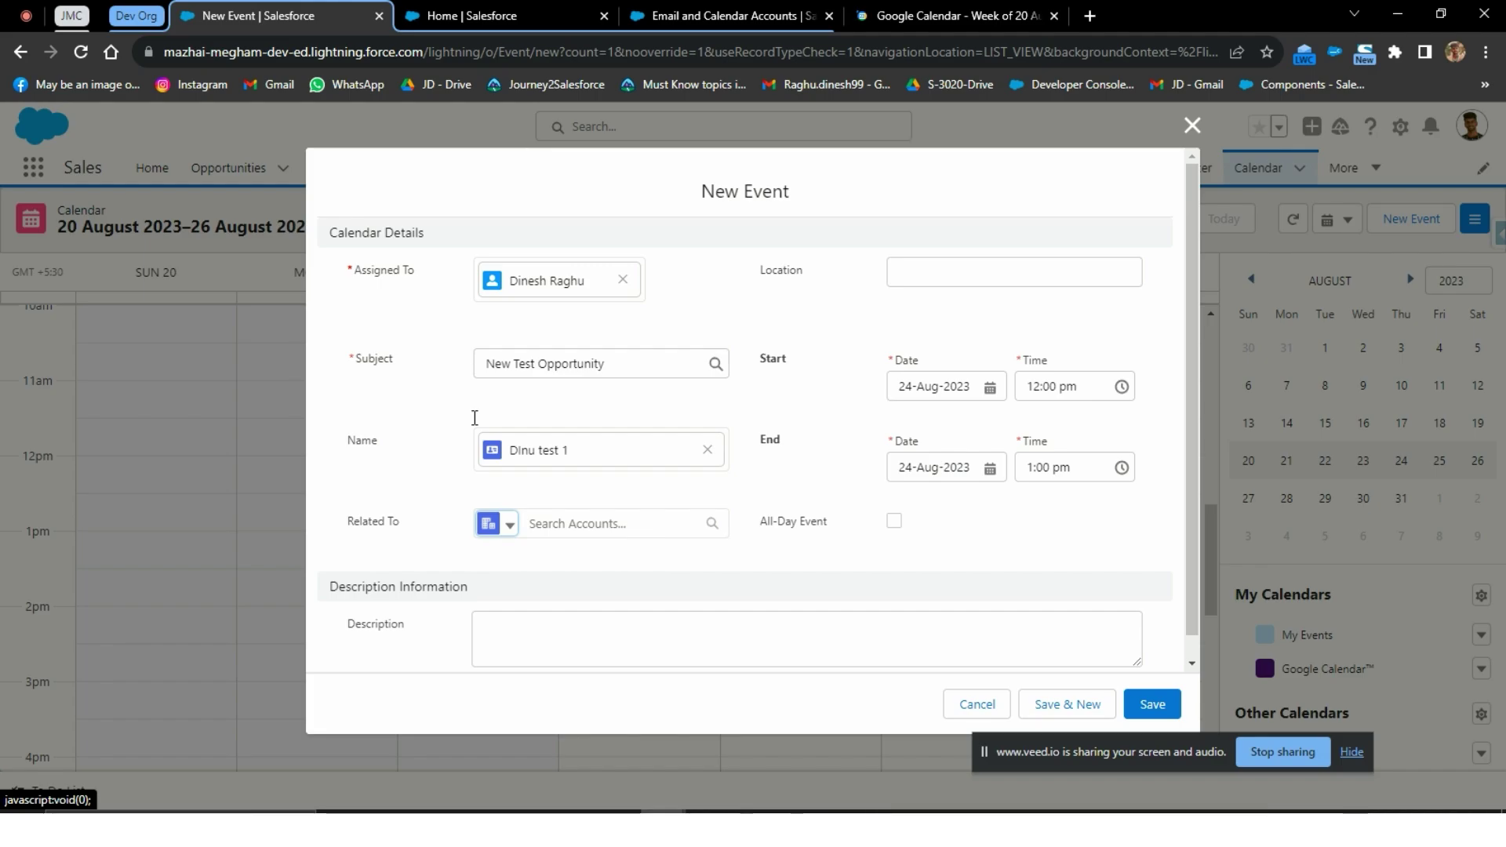
key("Return")
scroll(652, 403, "down", 1)
left_click(605, 393)
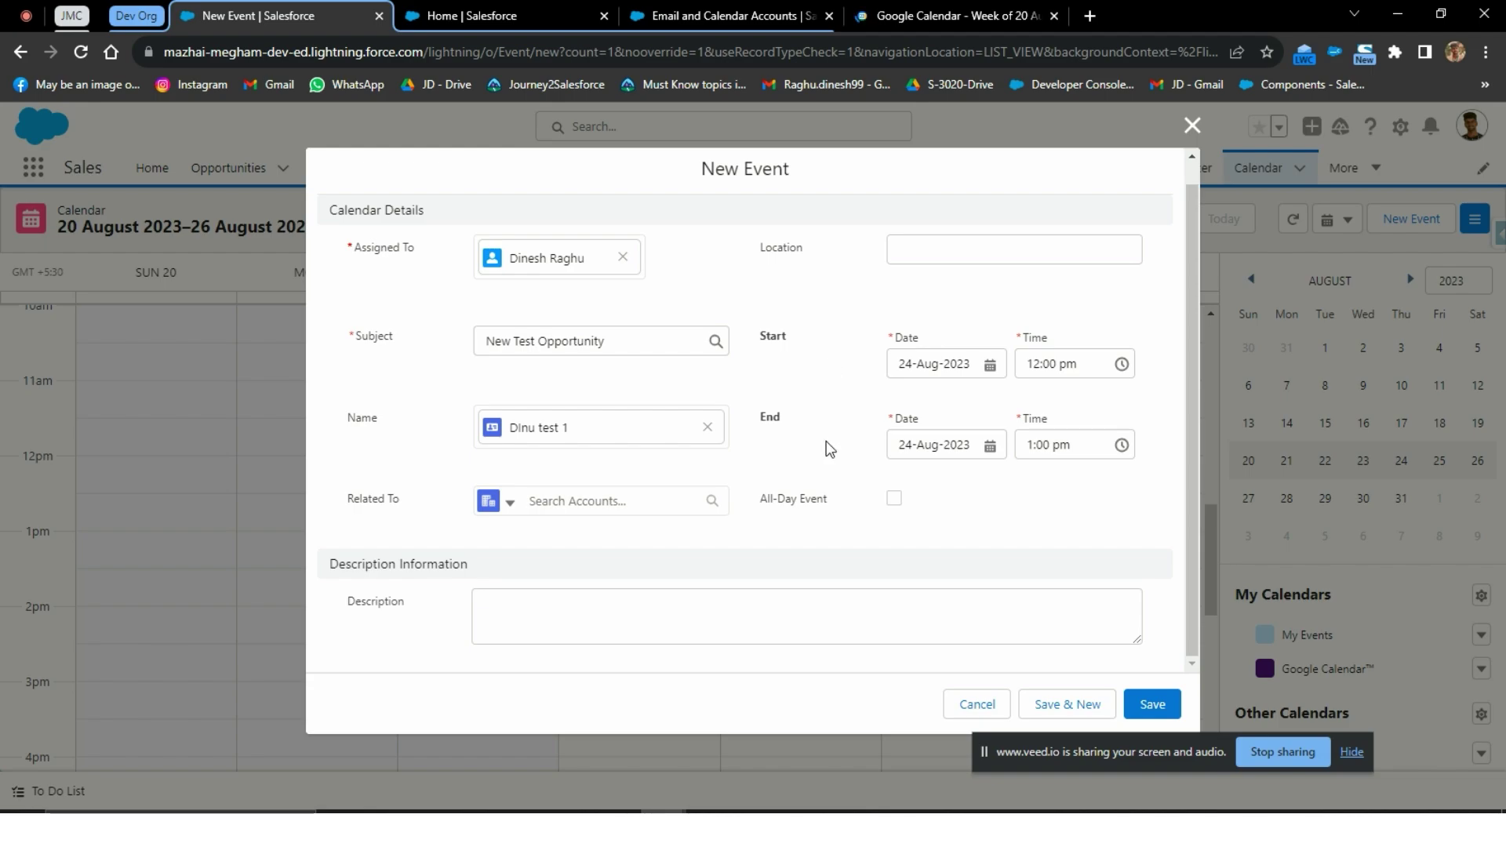
left_click(547, 624)
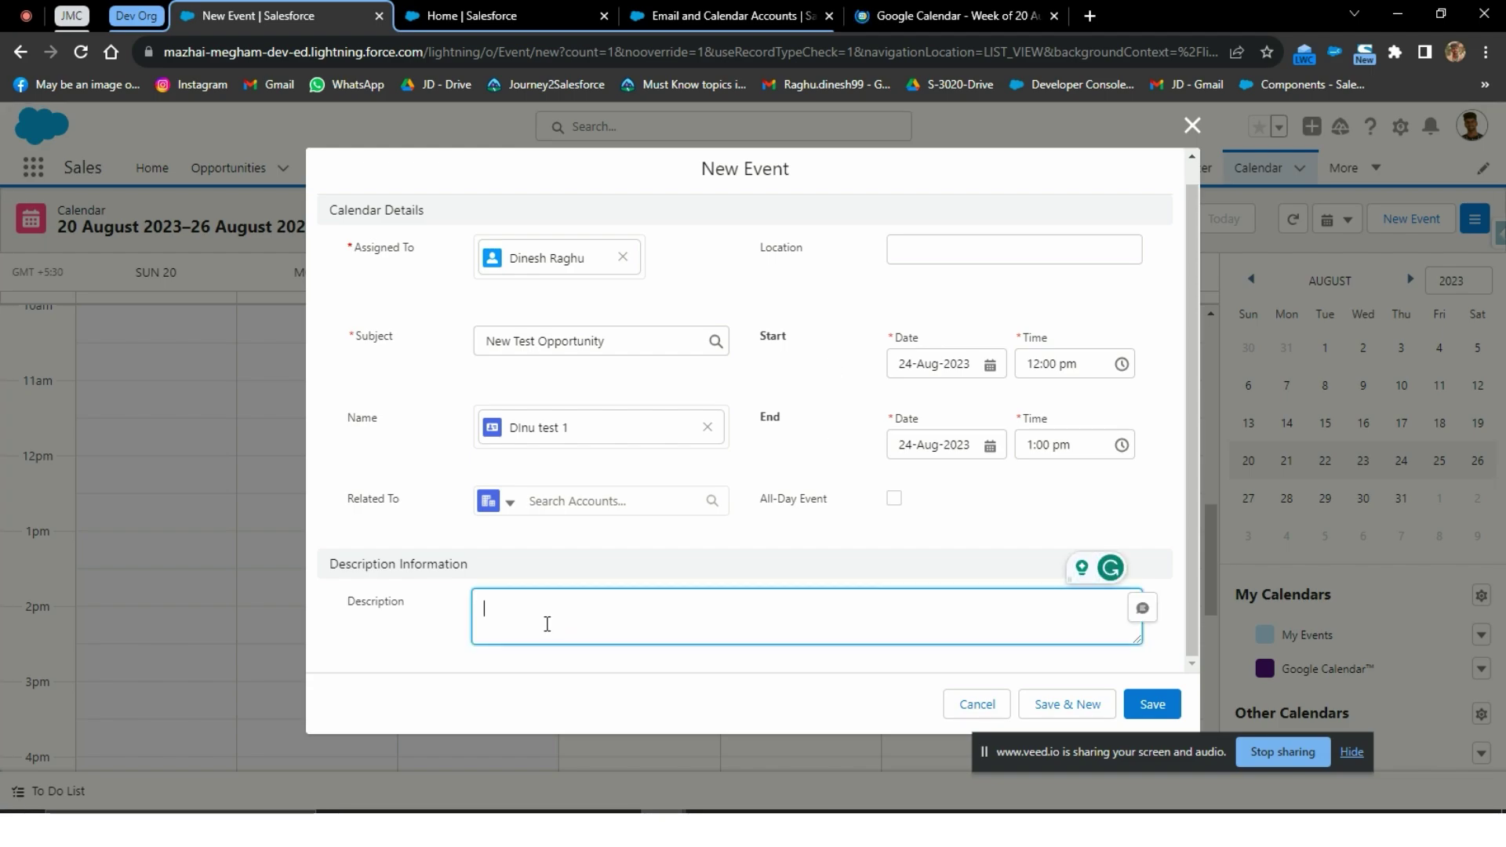
Add description lines 'Opp Name - New Test Opportunity' and 'Installer Name - XYZ', make it all-day, and save.
type("Hpp Name ")
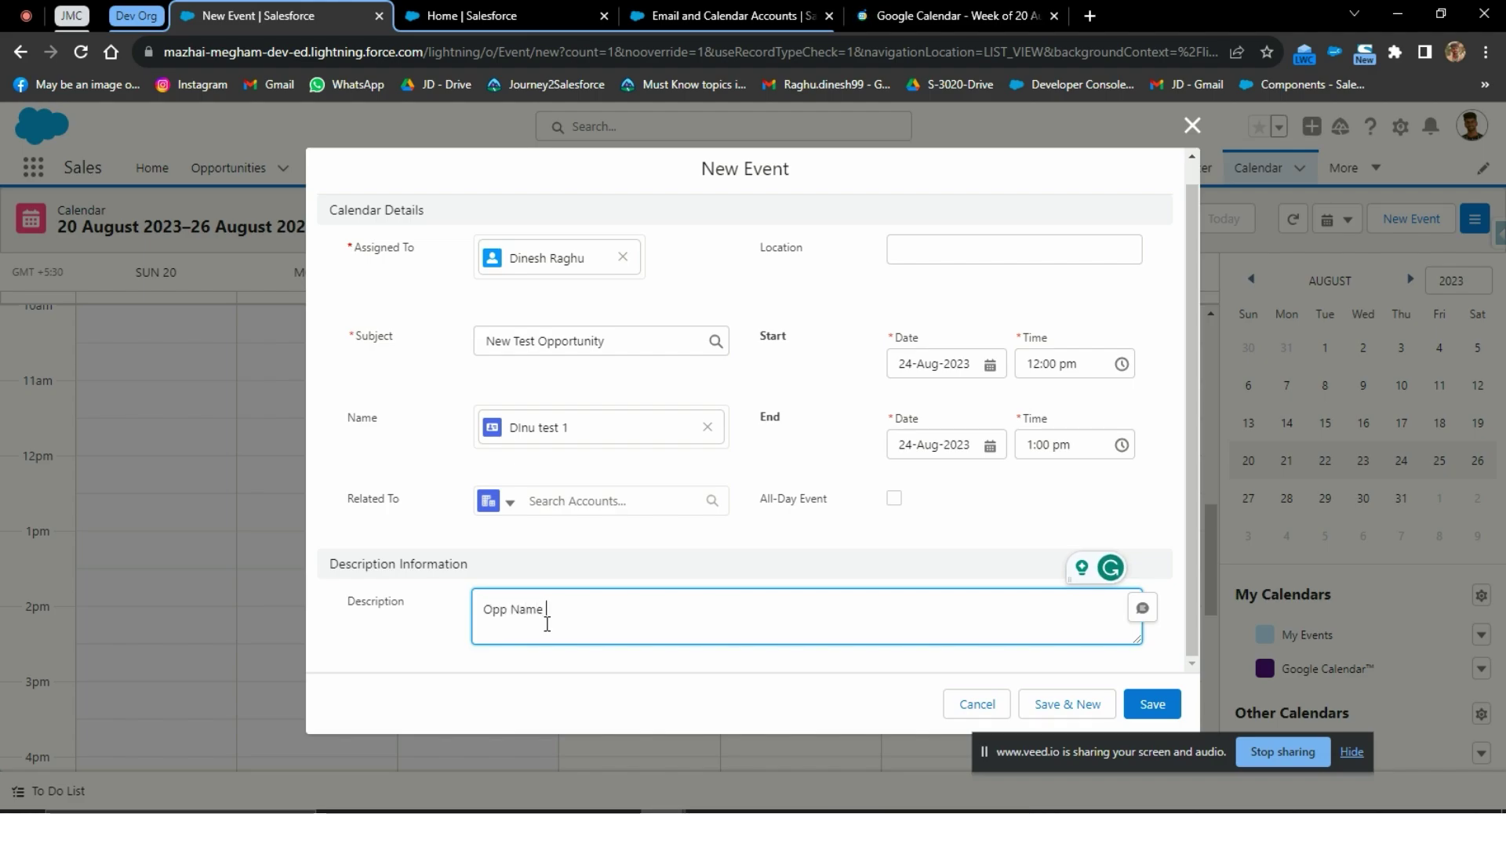
type("- New Test Opportunity")
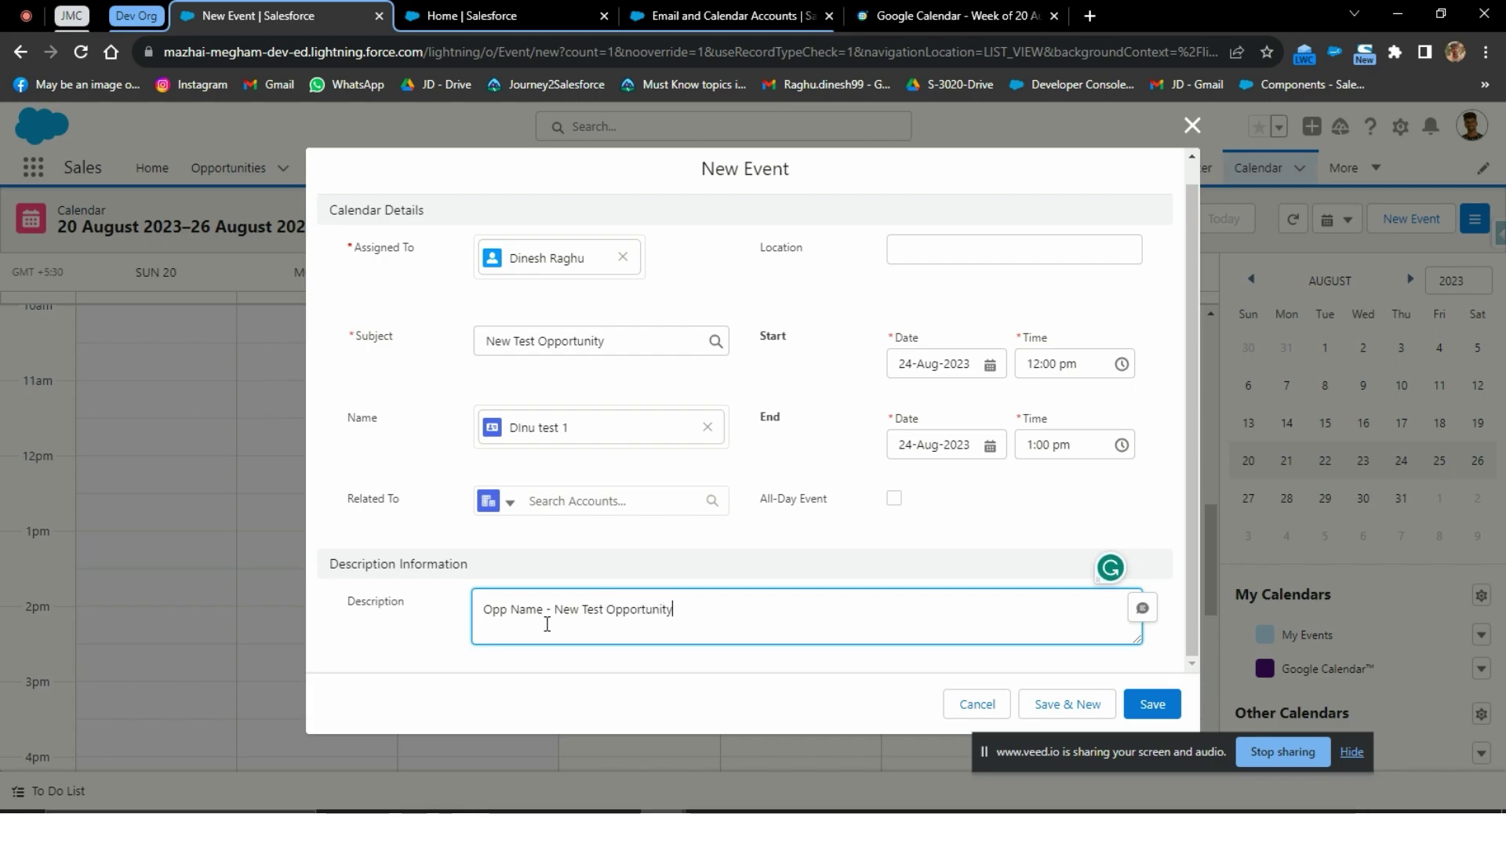
key("Return")
type("IUnsta")
key("BackSpace")
type("nstaller N")
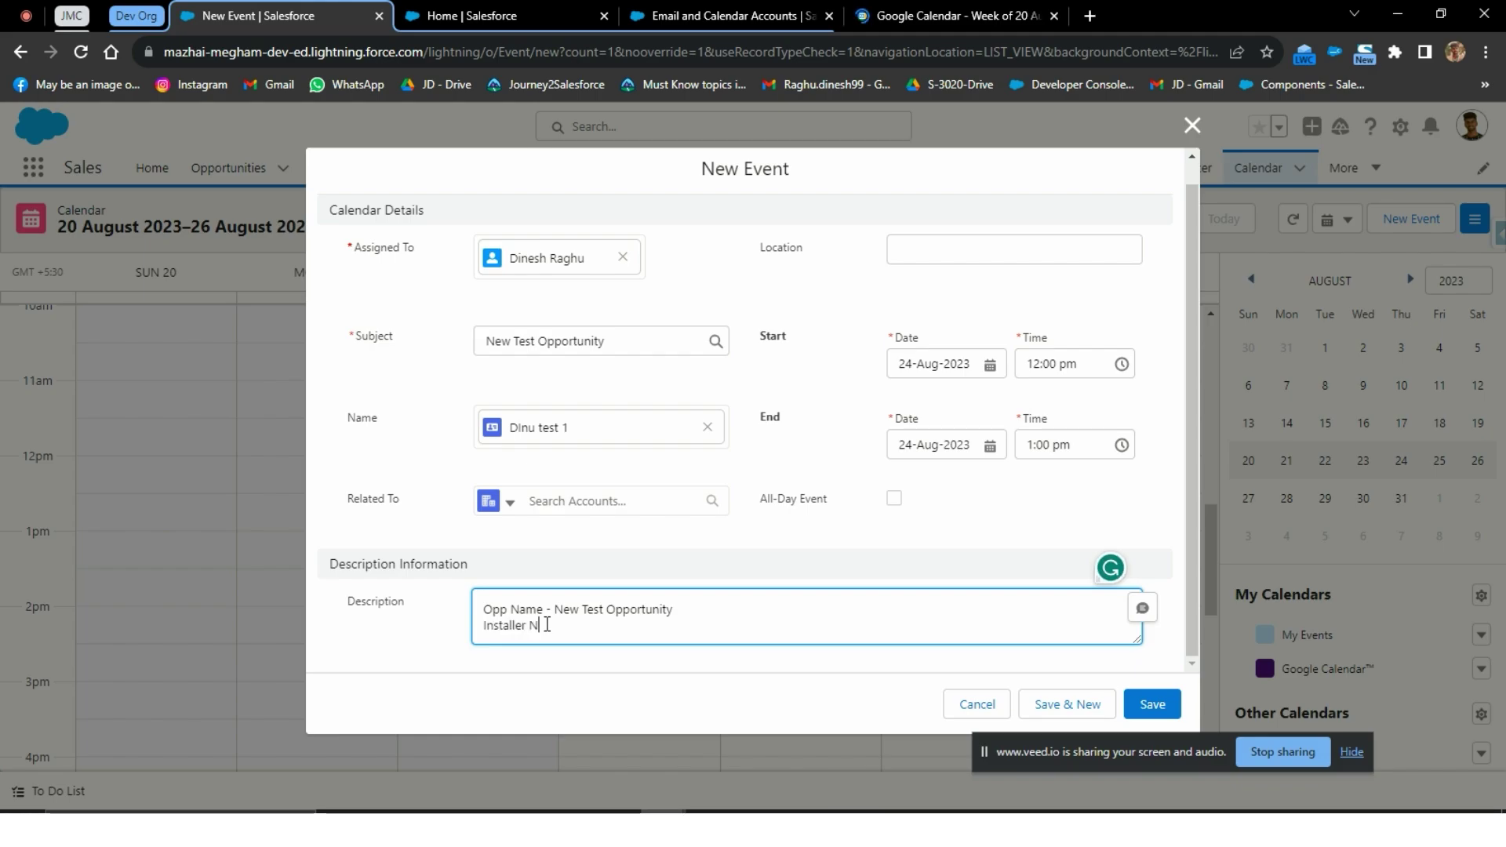
type("ame - XYZ")
left_click(893, 500)
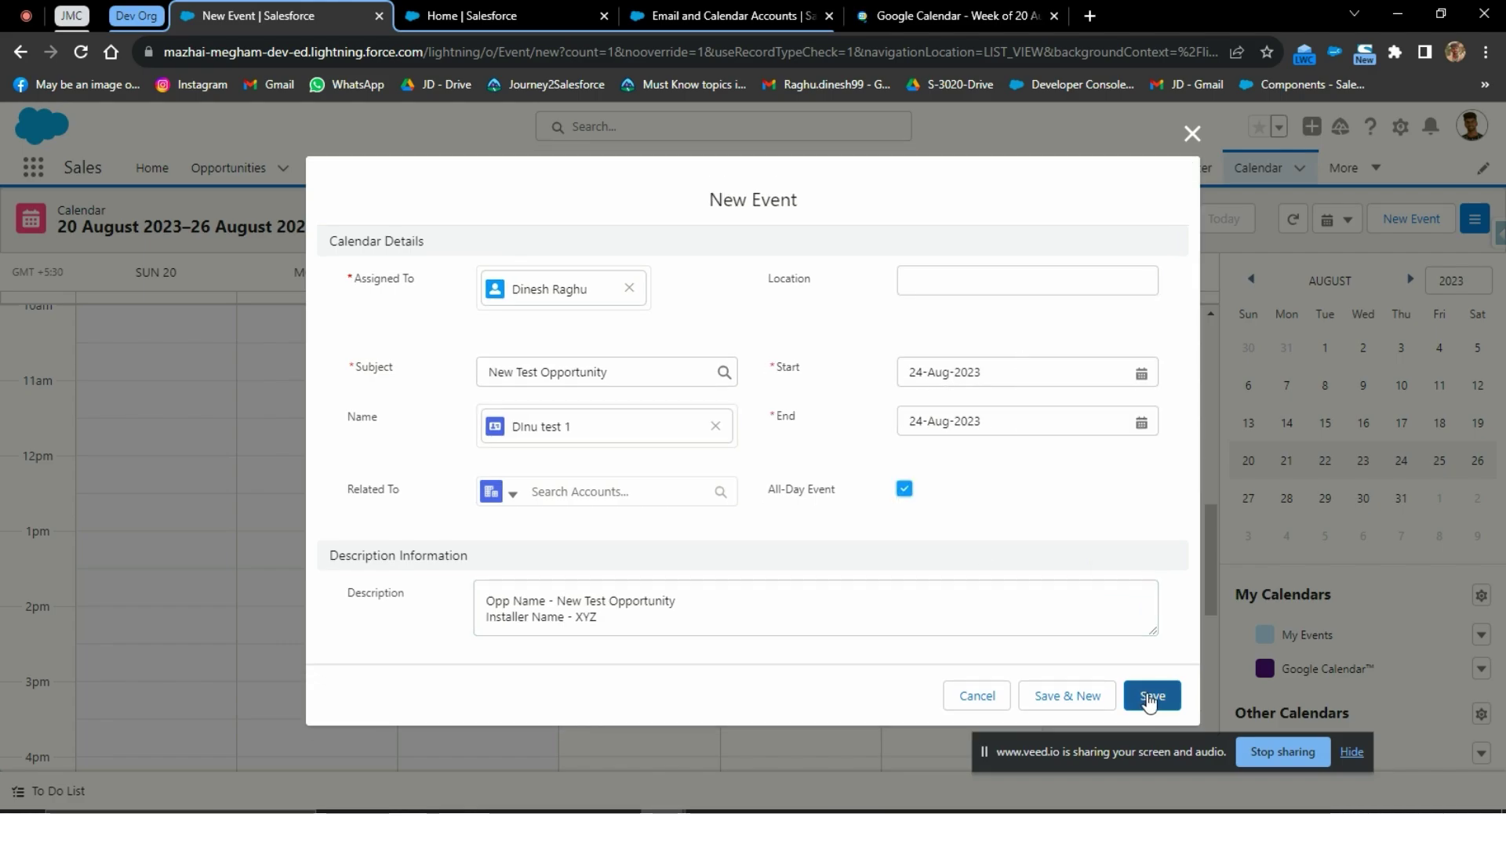
left_click(1149, 698)
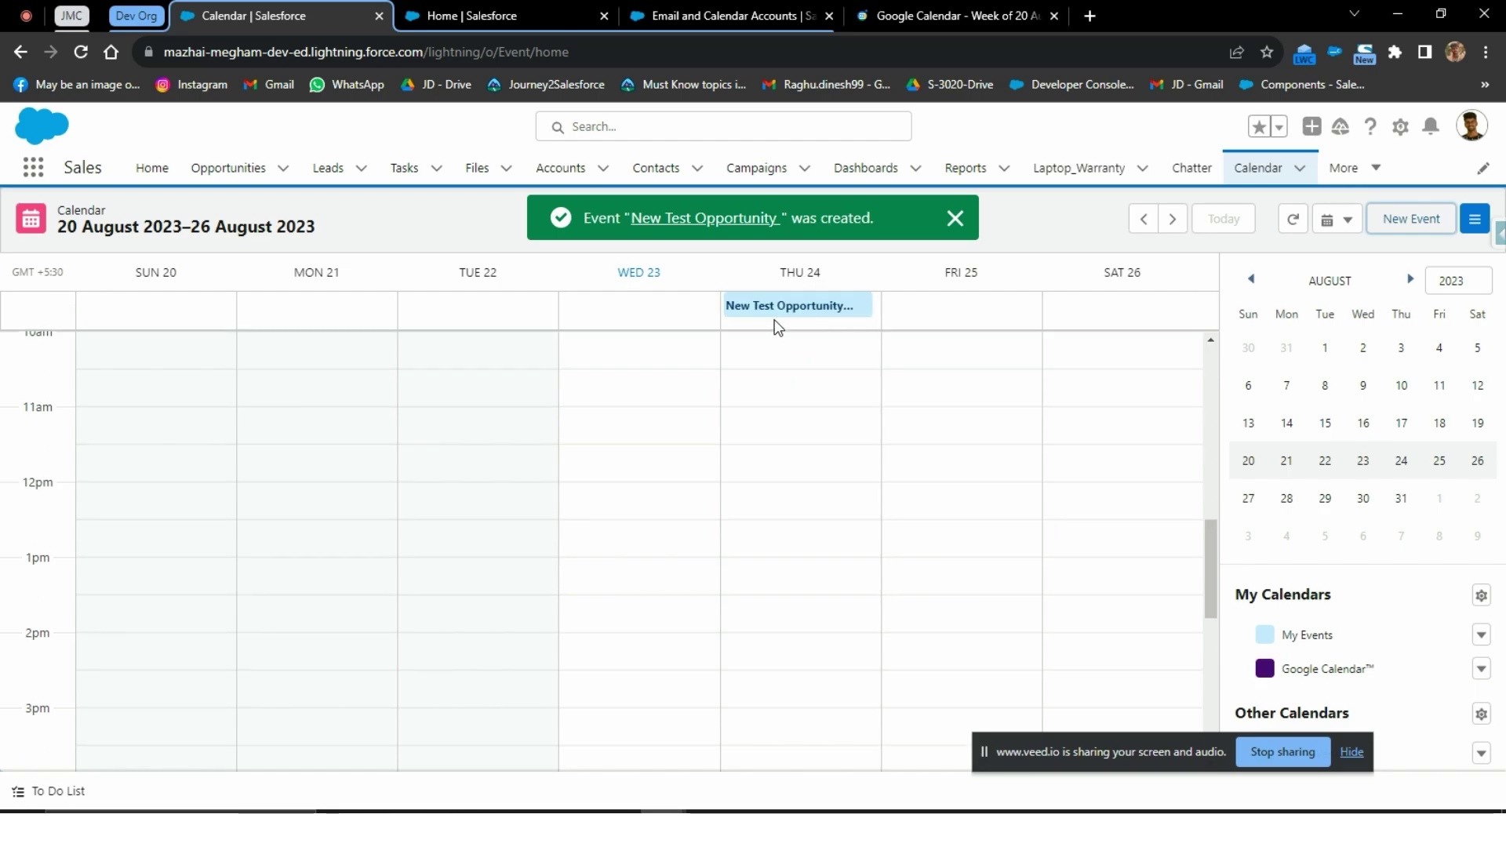
Reload Google Calendar and open the New Test Opportunity event on 24 August.
left_click(953, 15)
key("F5")
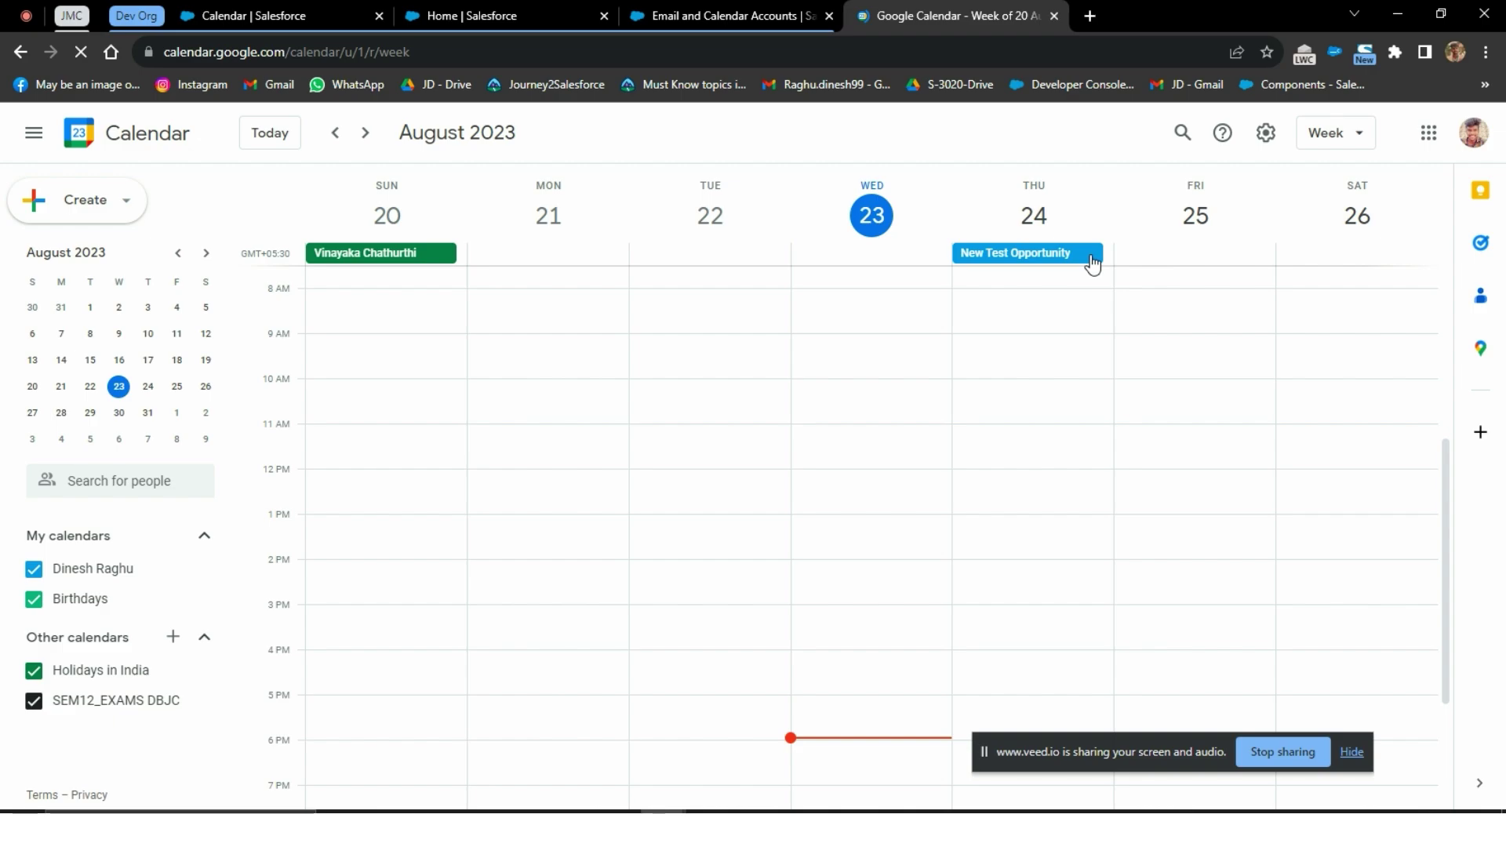
left_click(1011, 262)
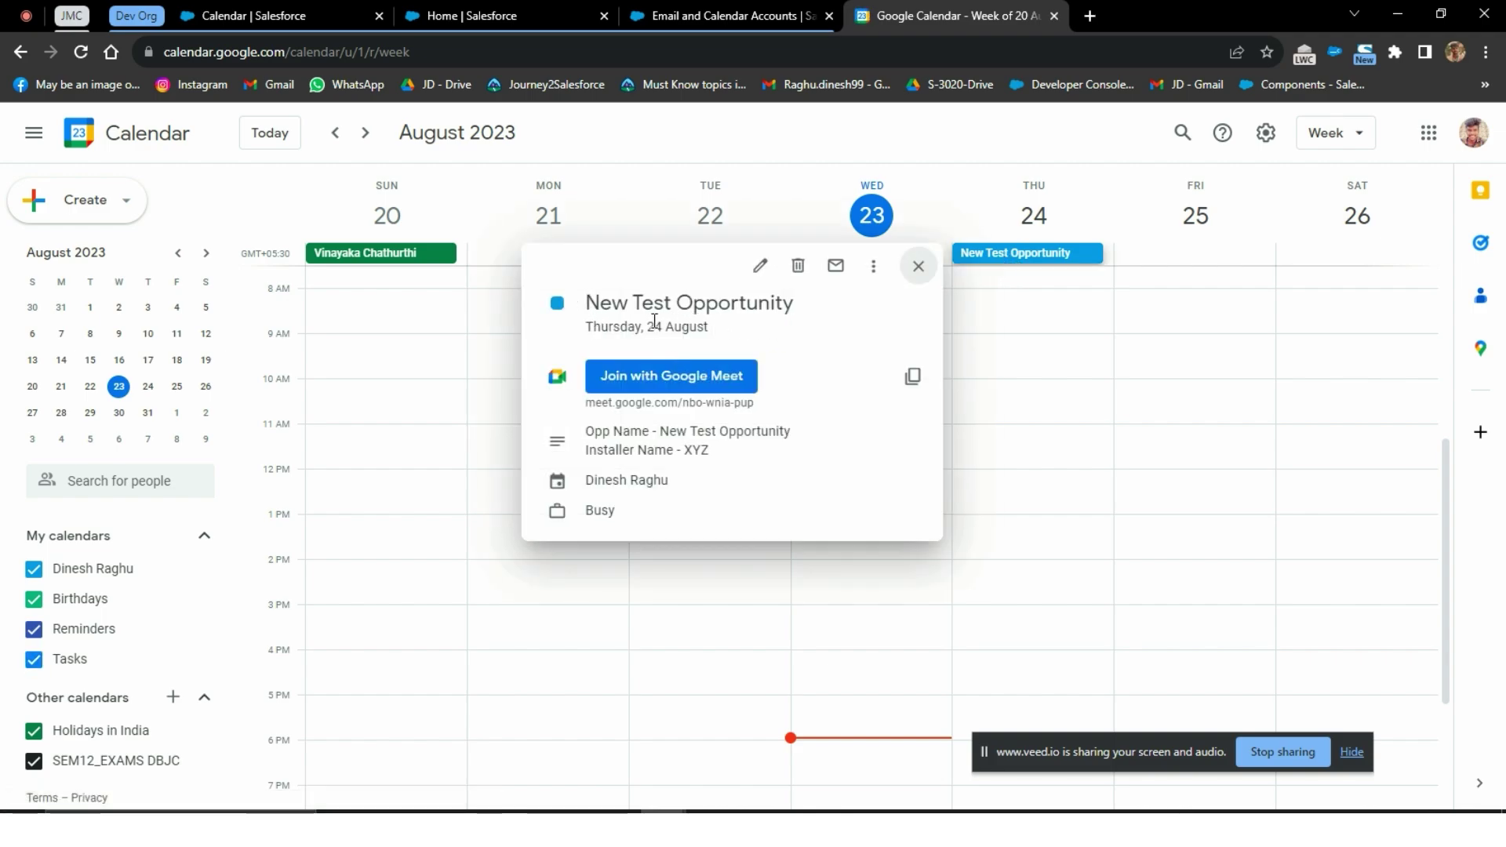
Check the event's date and synced opportunity and installer description lines, then close the details.
left_click_drag(586, 328, 692, 328)
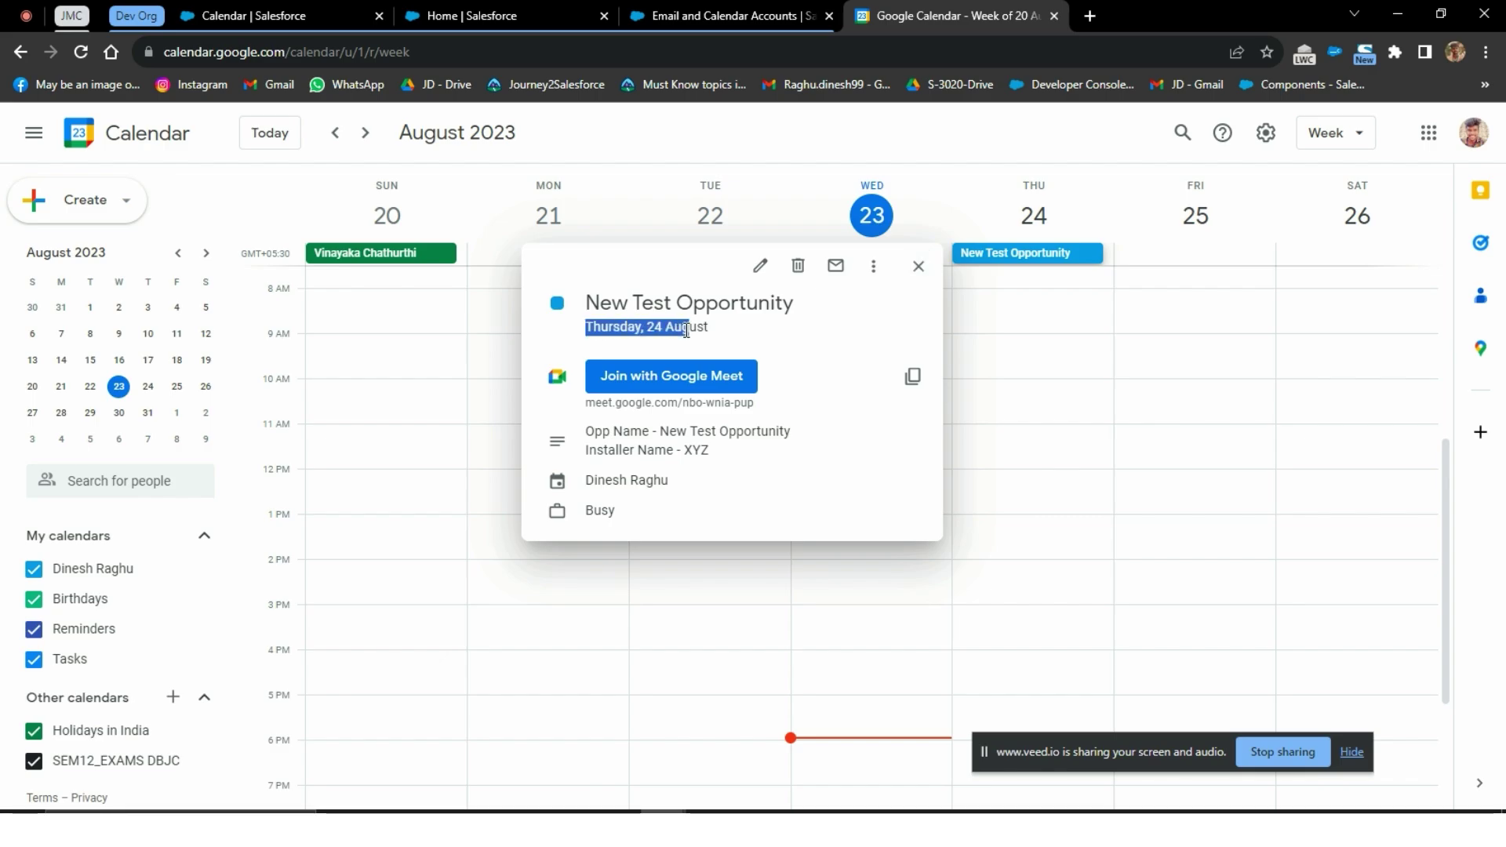
left_click(589, 431)
left_click_drag(589, 430, 700, 456)
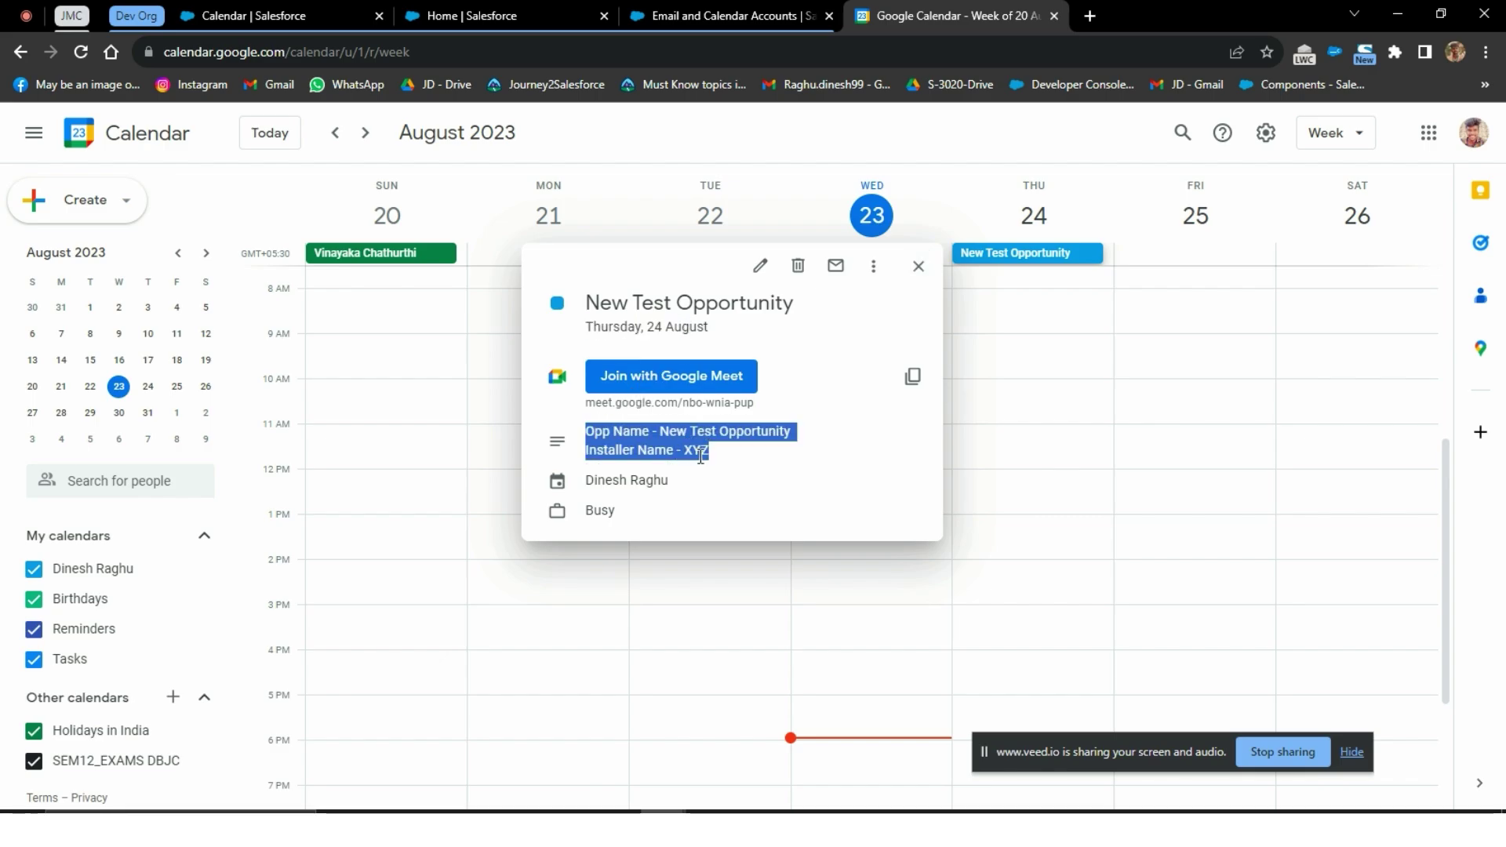
mouse_move(596, 346)
left_mouse_down()
mouse_move(709, 346)
mouse_move(598, 346)
left_mouse_up()
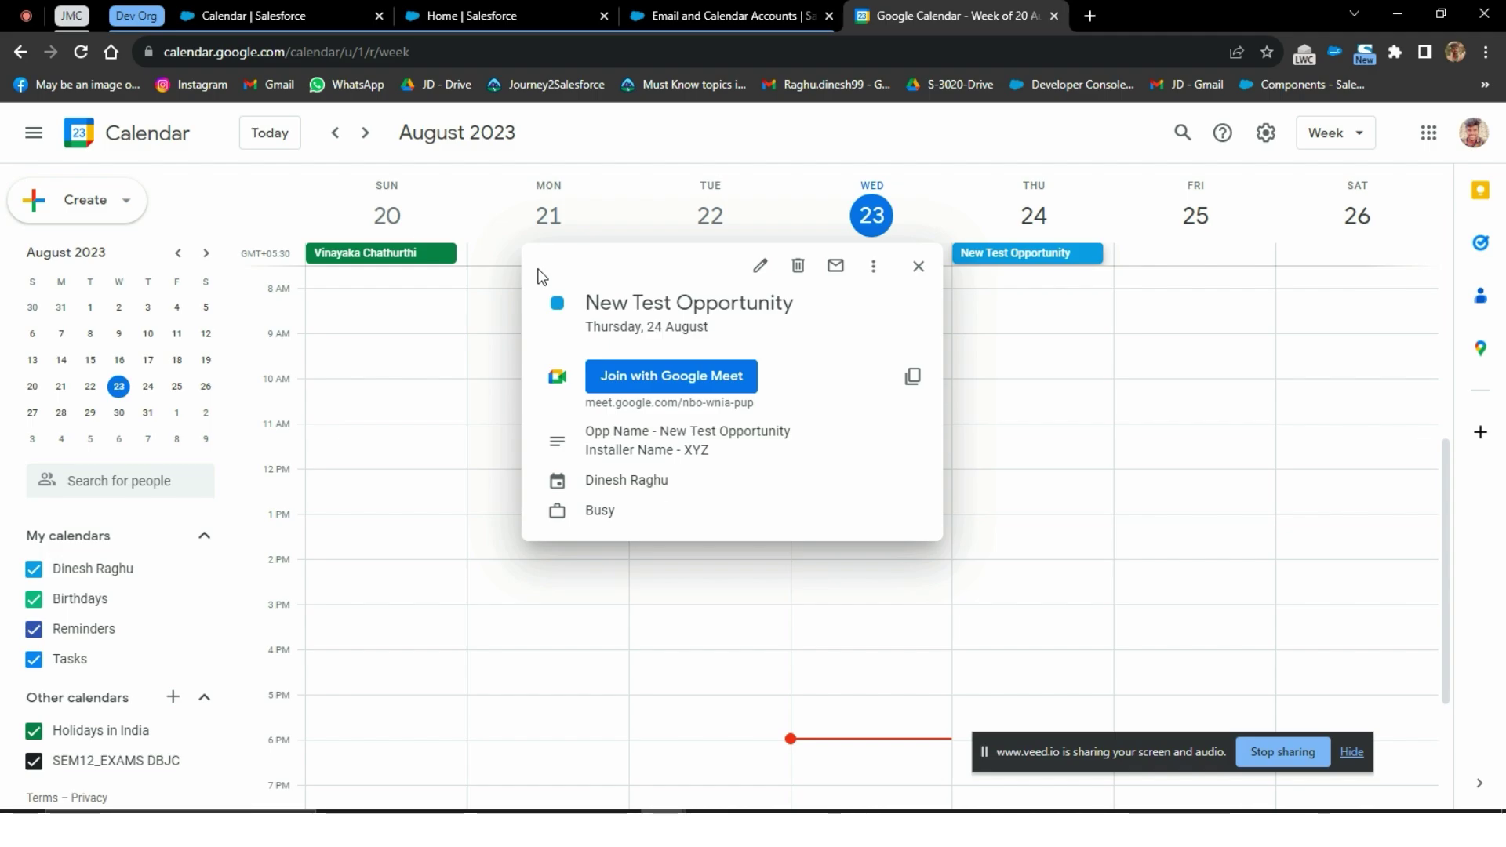
left_click(71, 16)
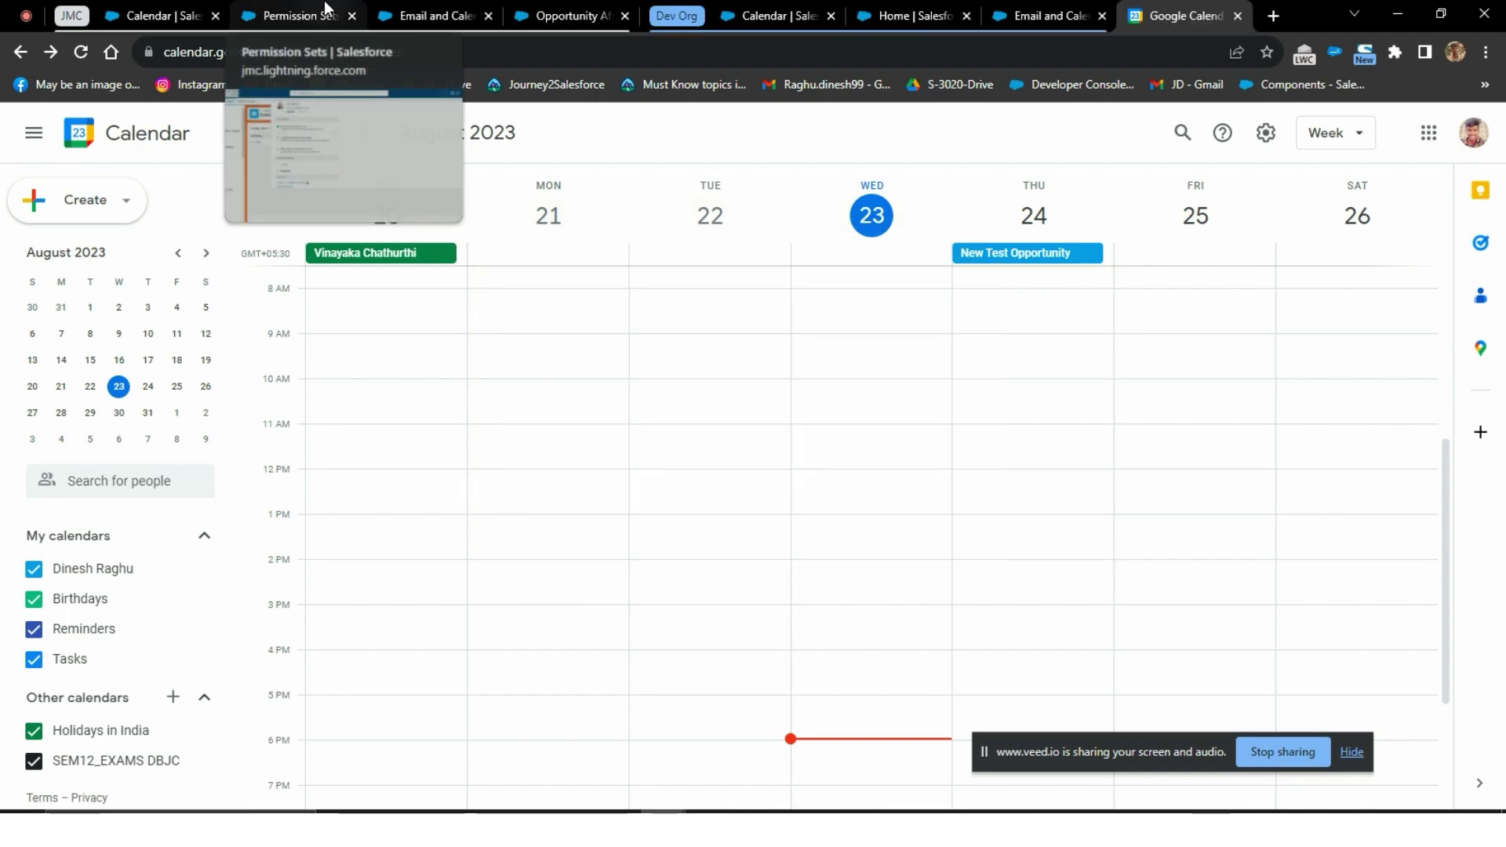